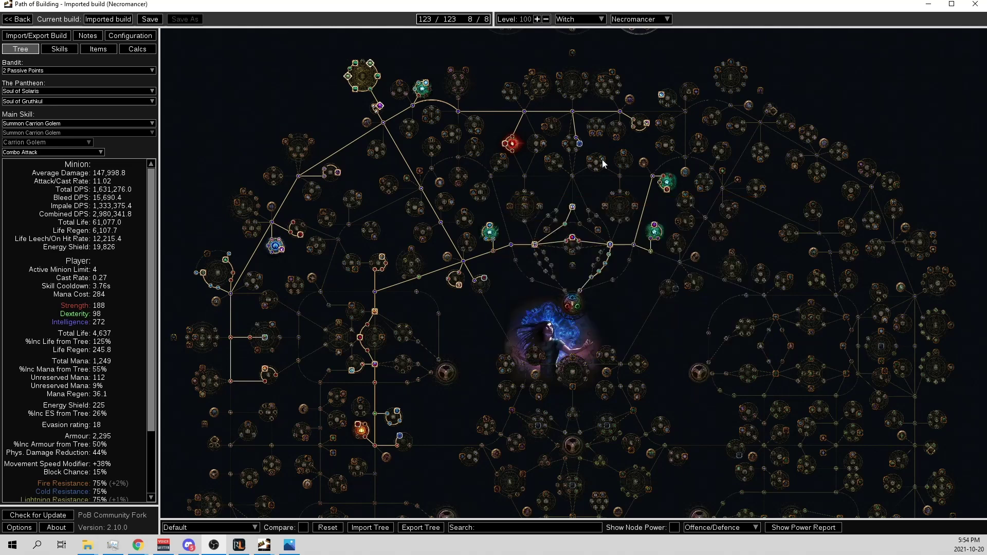
- Pan the canvas and switch to the Tree tab to show the imported build's passives
drag(602, 154, 618, 304)
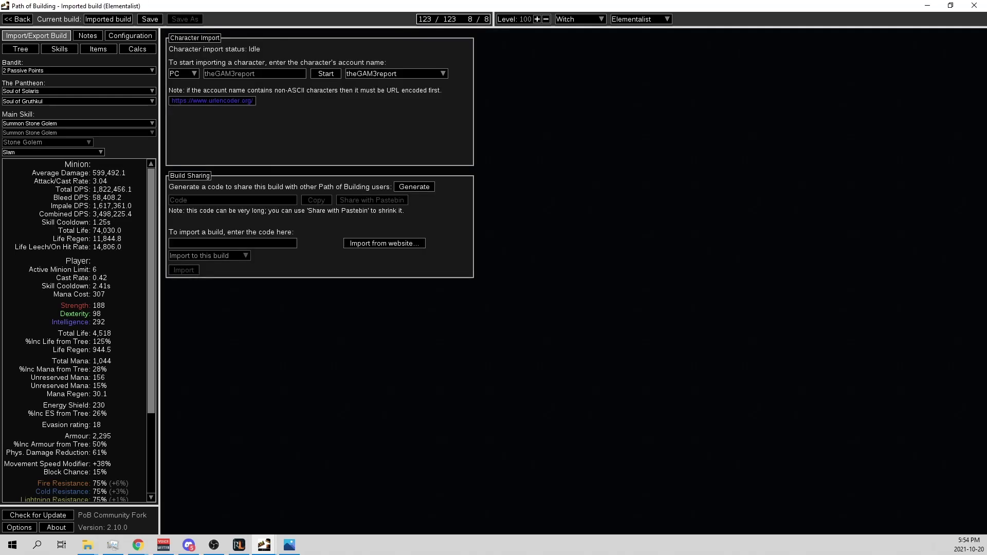
click(36, 48)
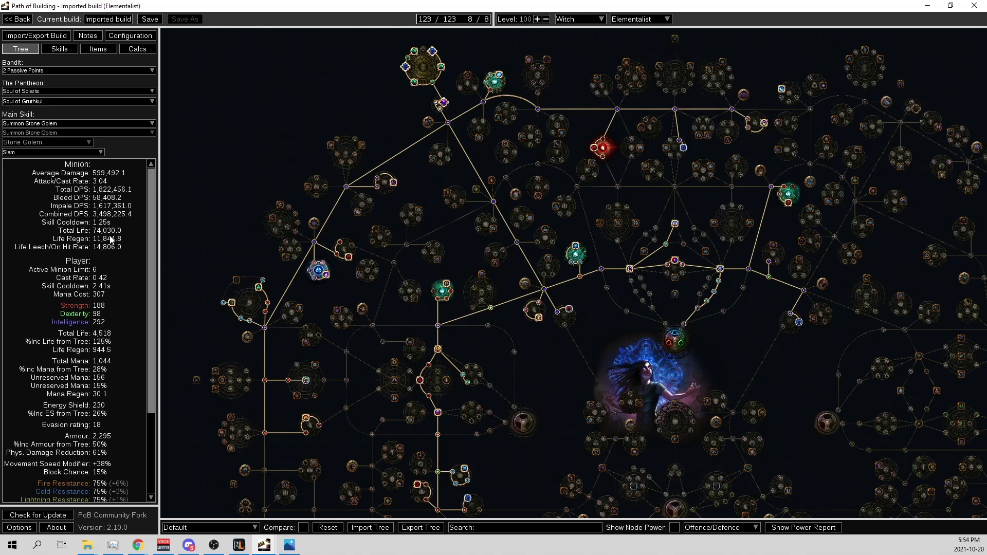
scroll(110, 239, down, 5)
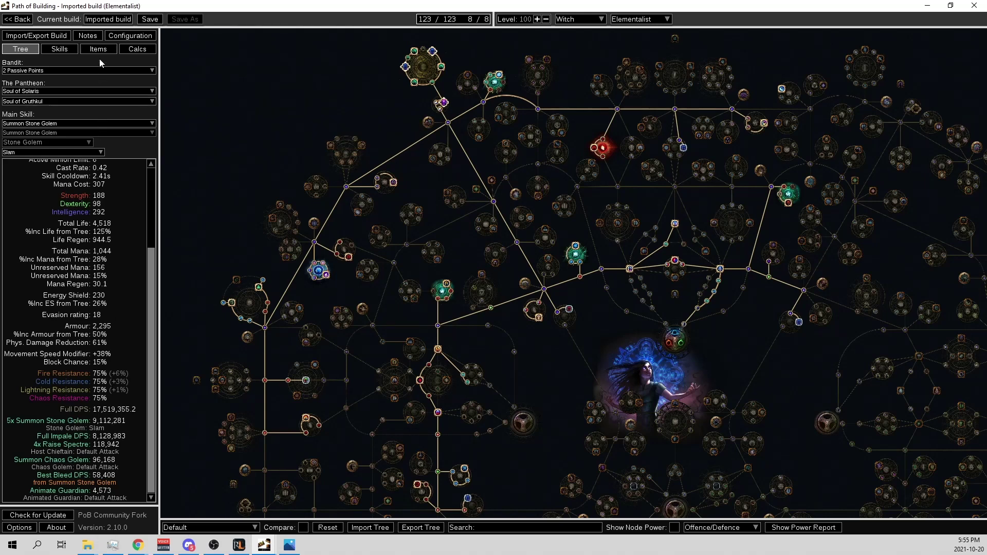
click(63, 48)
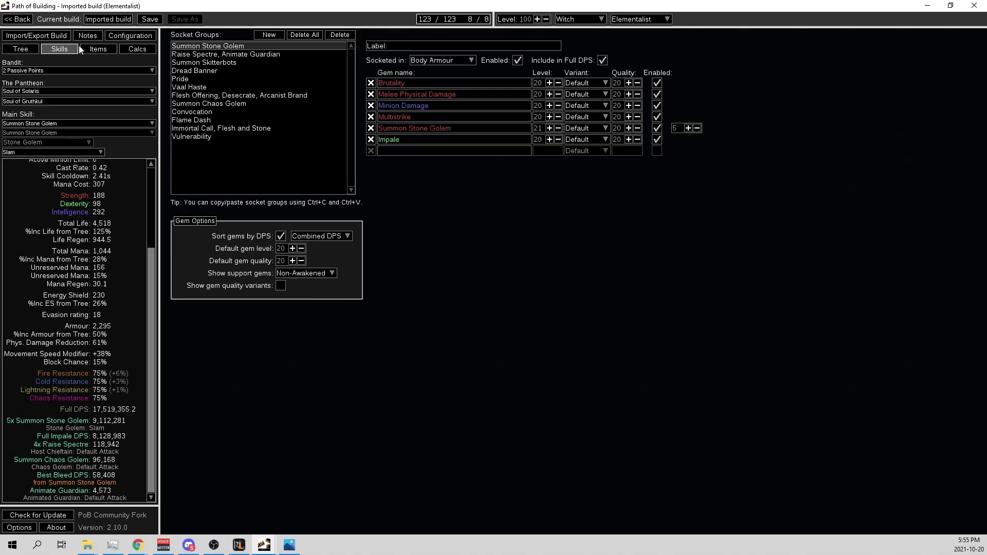
click(87, 48)
mouse_move(292, 62)
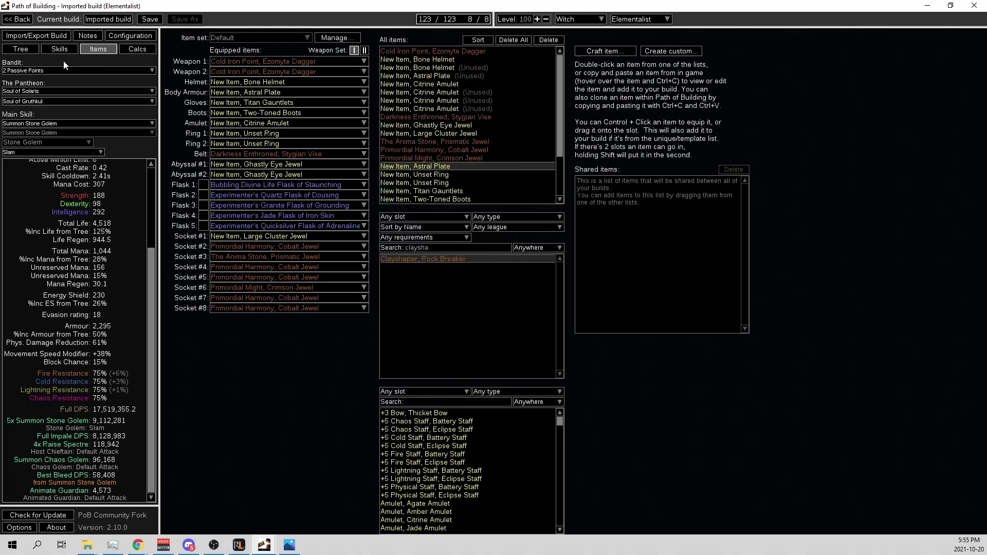
click(134, 48)
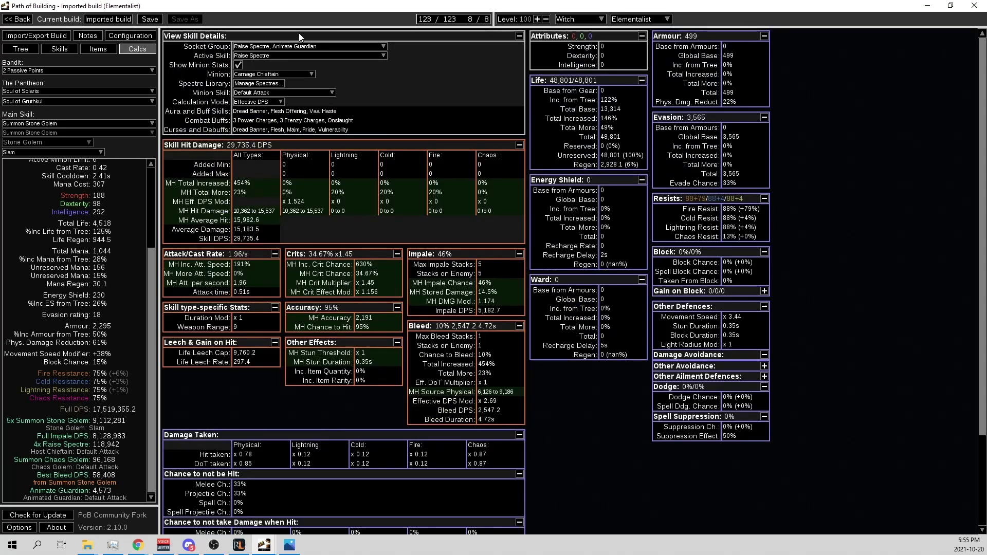
mouse_move(726, 210)
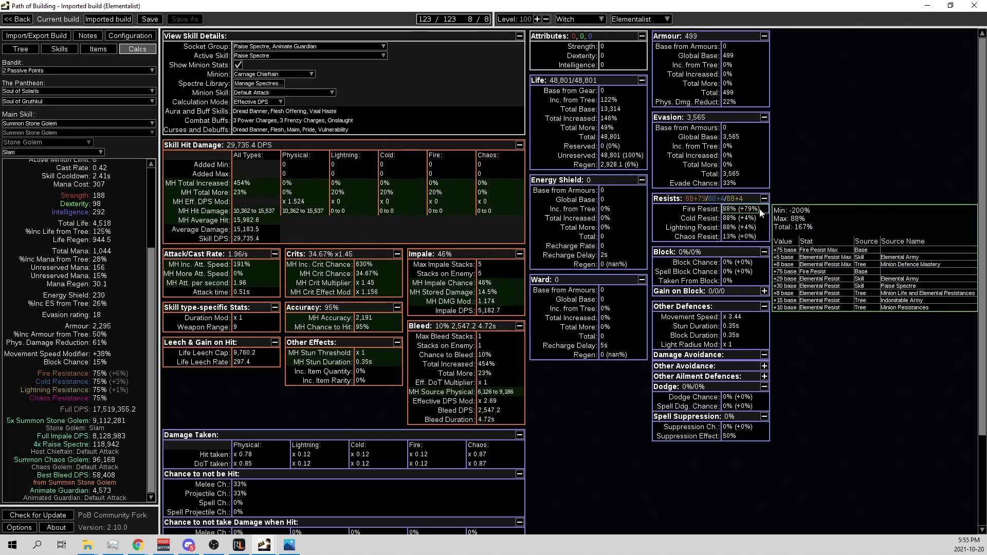
click(70, 50)
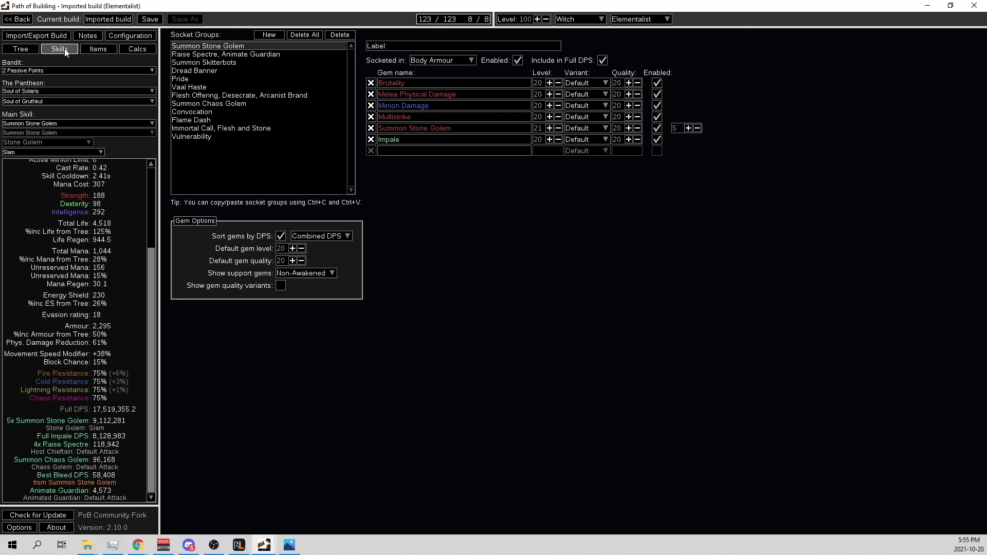
click(147, 53)
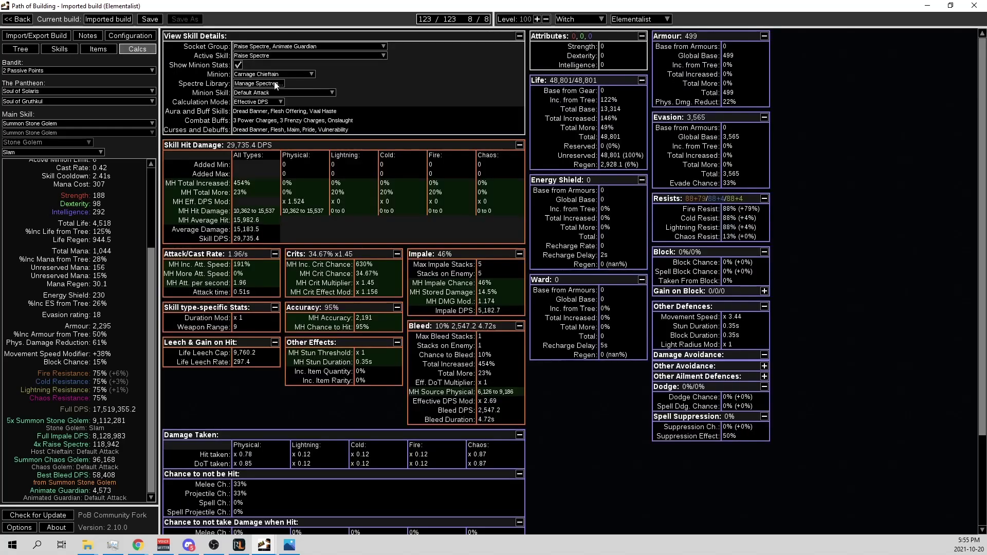
mouse_move(742, 228)
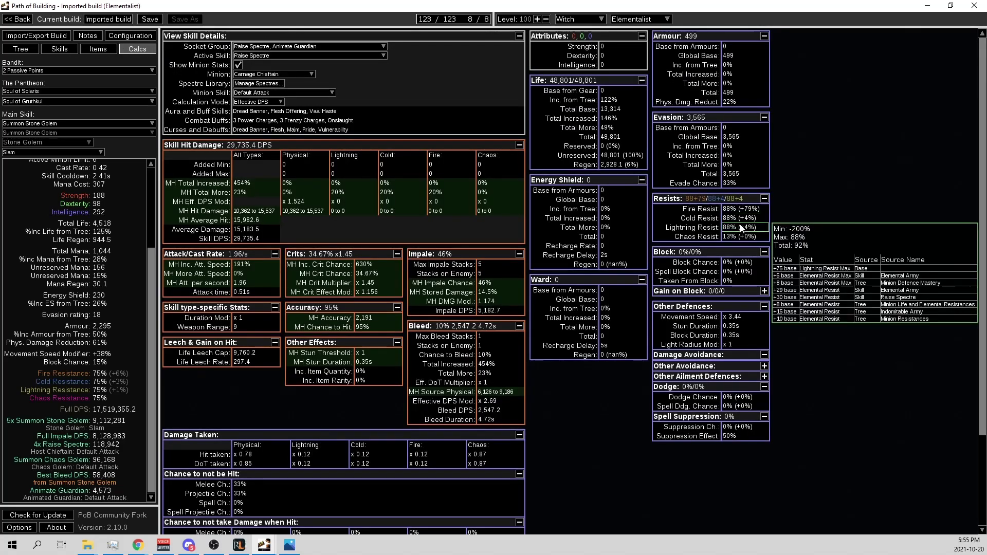
- Return to the passive tree and zoom the view in and out
click(24, 47)
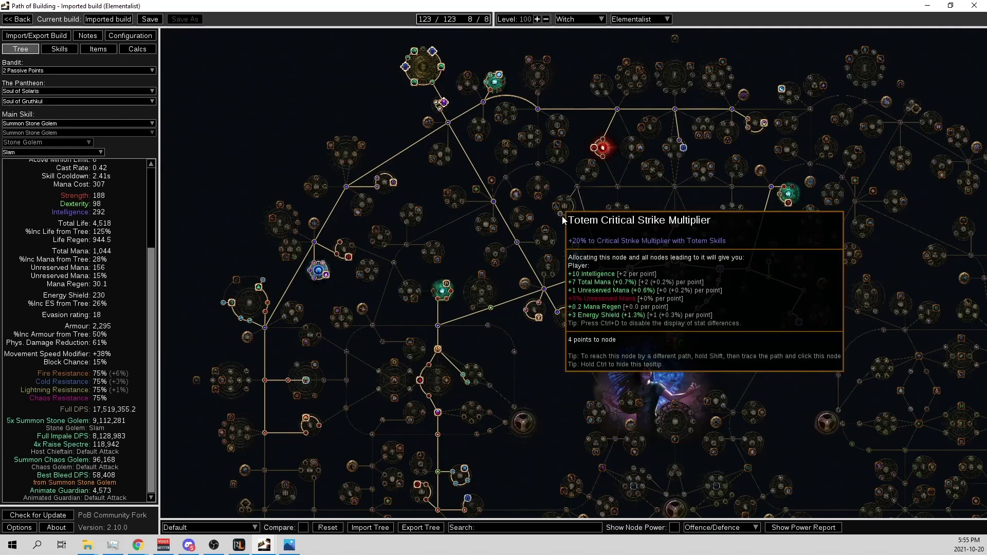
scroll(125, 329, up, 4)
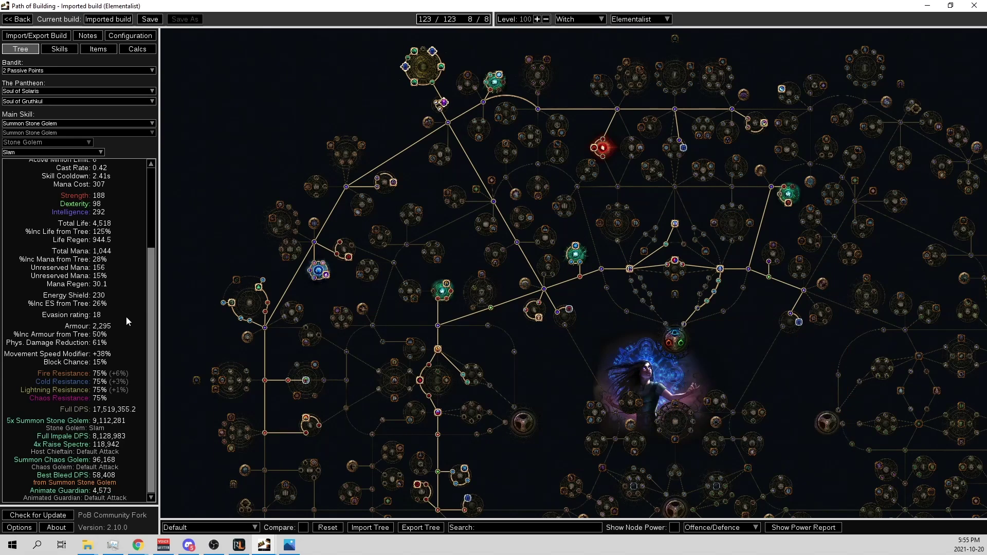
scroll(122, 344, up, 2)
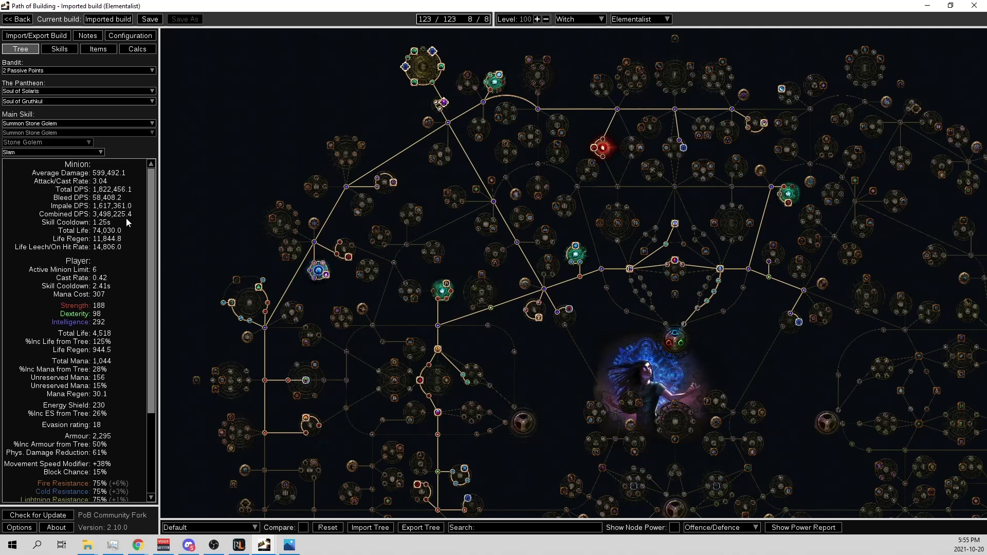
scroll(122, 221, down, 4)
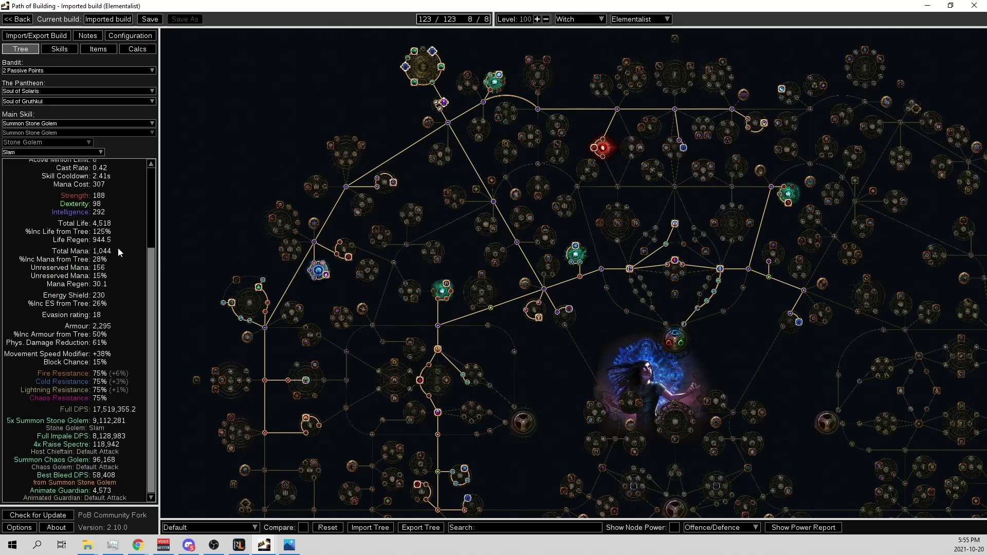
- Show the Summon Stone Golem gem group linked with Brutality, Multistrike and Impale
click(59, 49)
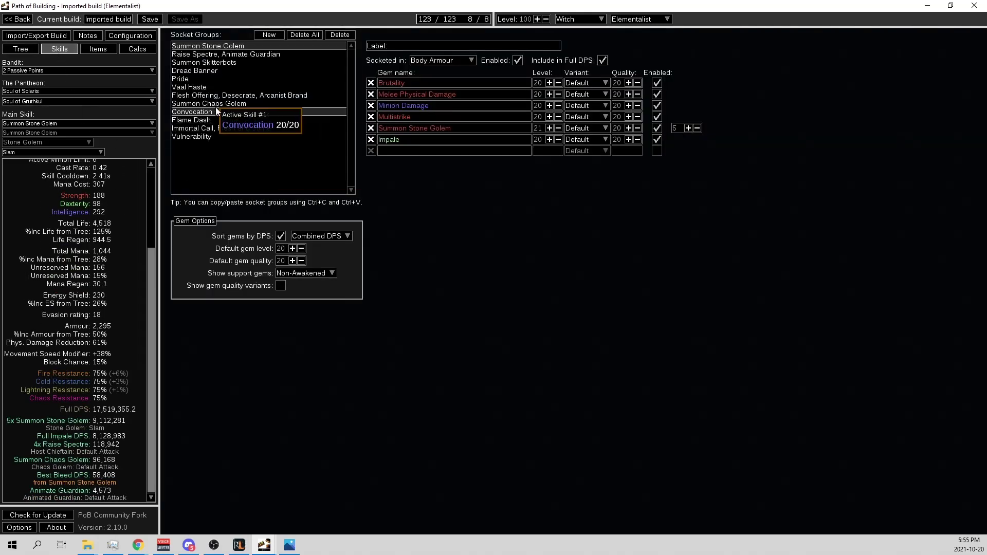
mouse_move(215, 104)
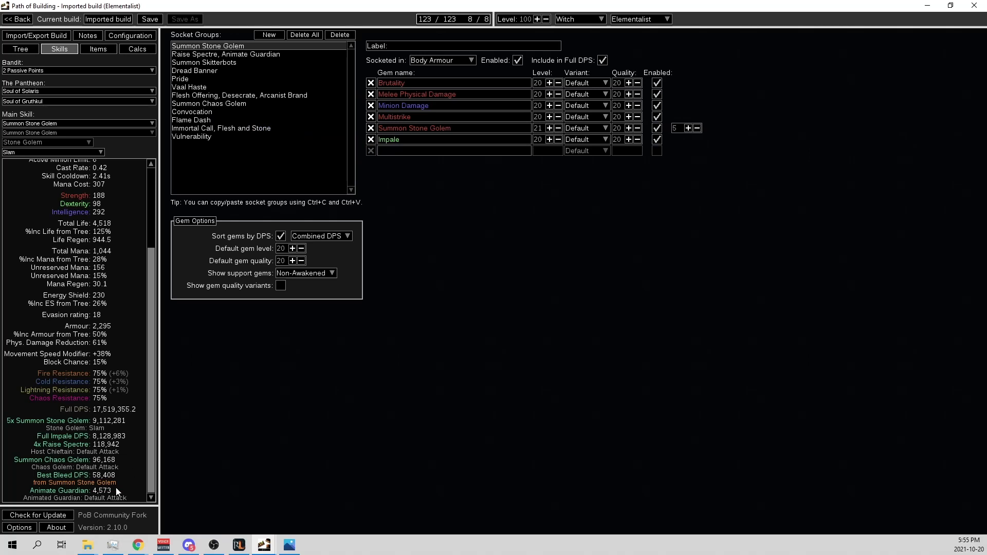
scroll(106, 362, up, 3)
scroll(107, 363, up, 1)
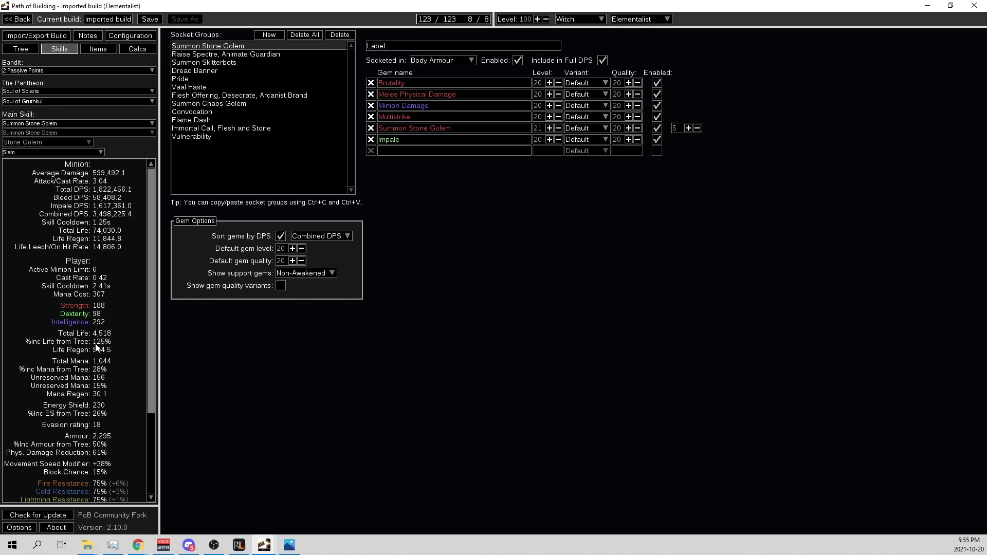
- Look over the detailed calculations breakdown in Calcs
click(137, 49)
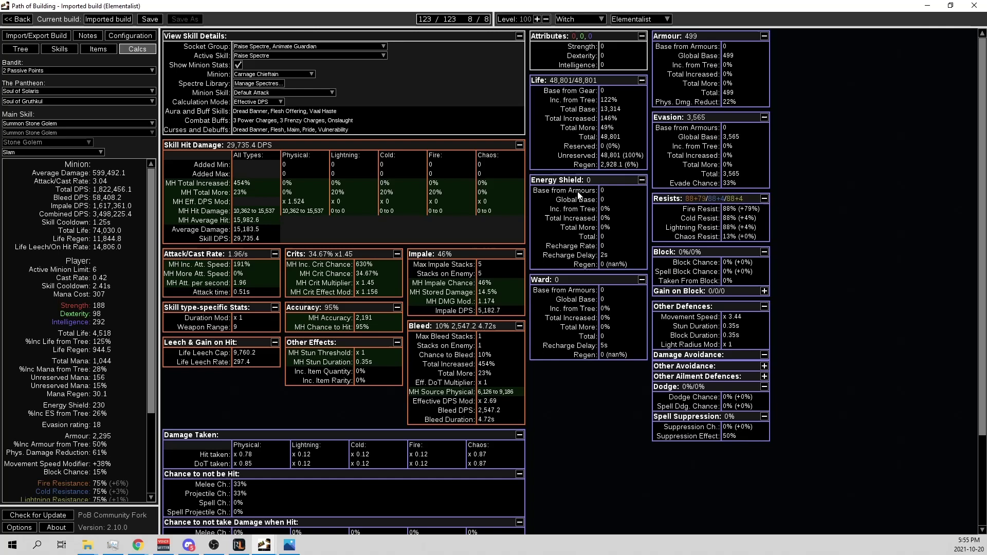
mouse_move(747, 227)
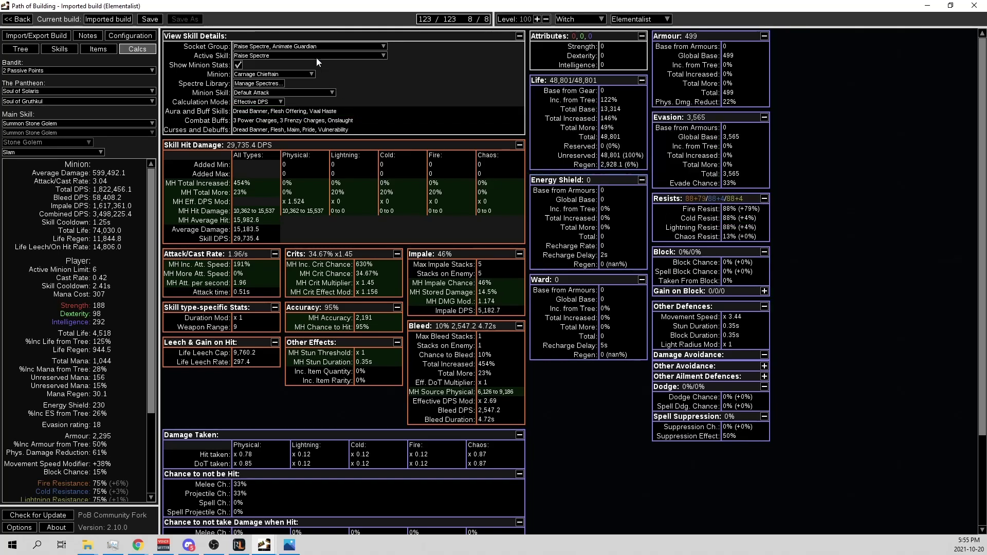
scroll(316, 57, down, 1)
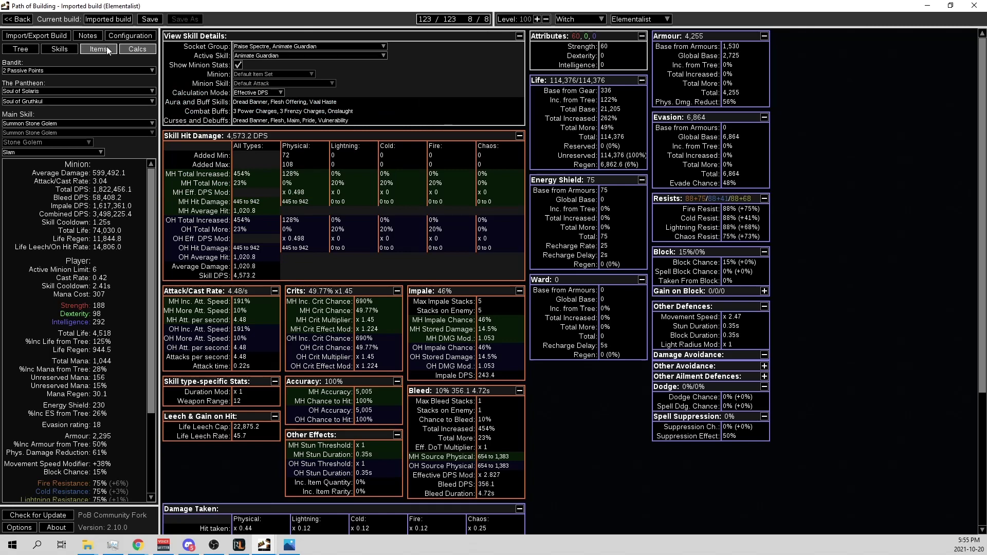
- Glance back at the skill groups, then pan around the passive tree
click(70, 49)
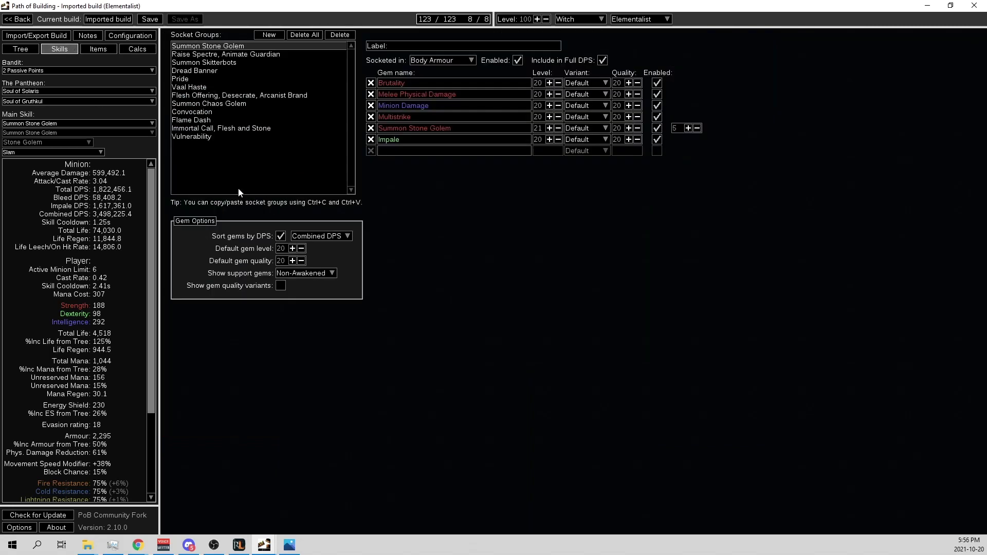
click(31, 48)
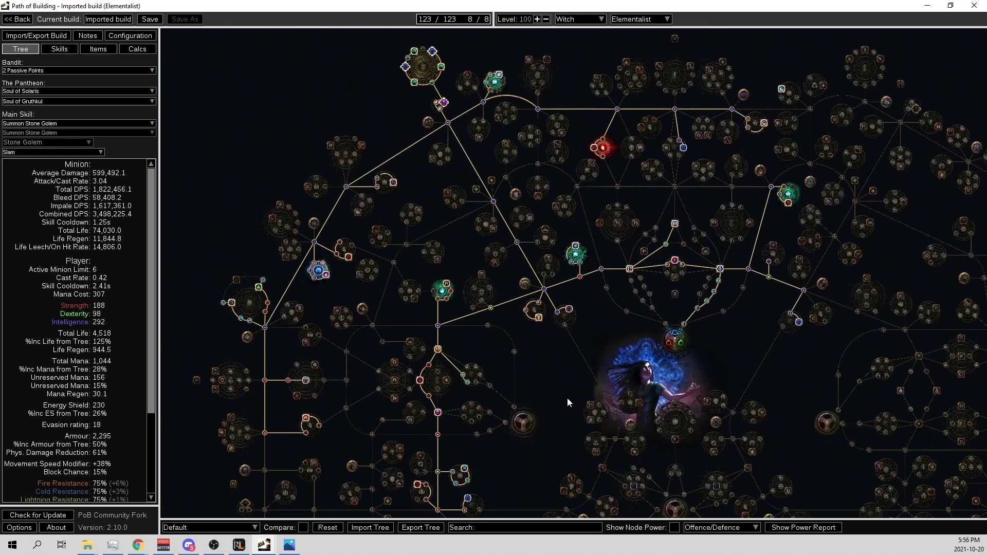
drag(557, 387, 480, 391)
drag(502, 352, 498, 402)
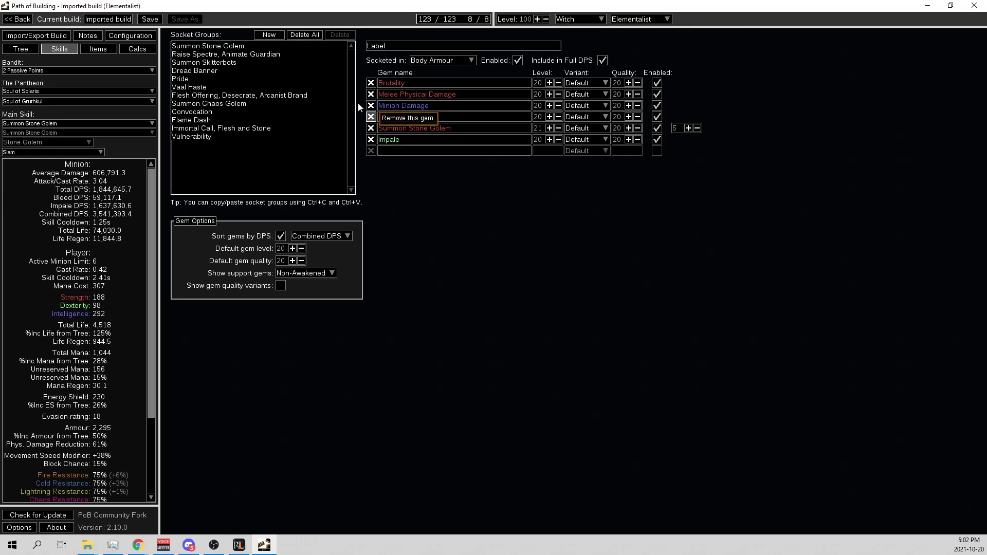
mouse_move(238, 57)
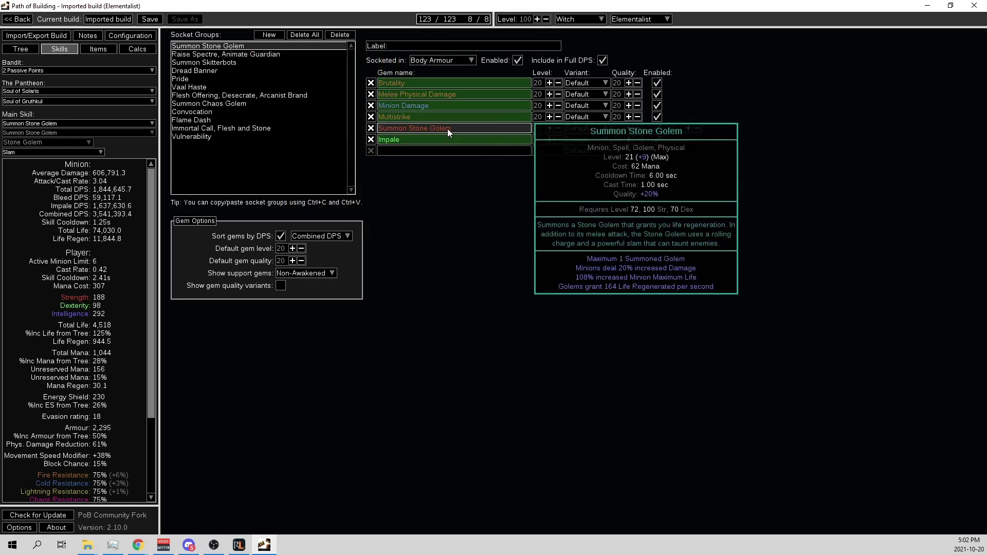
mouse_move(677, 136)
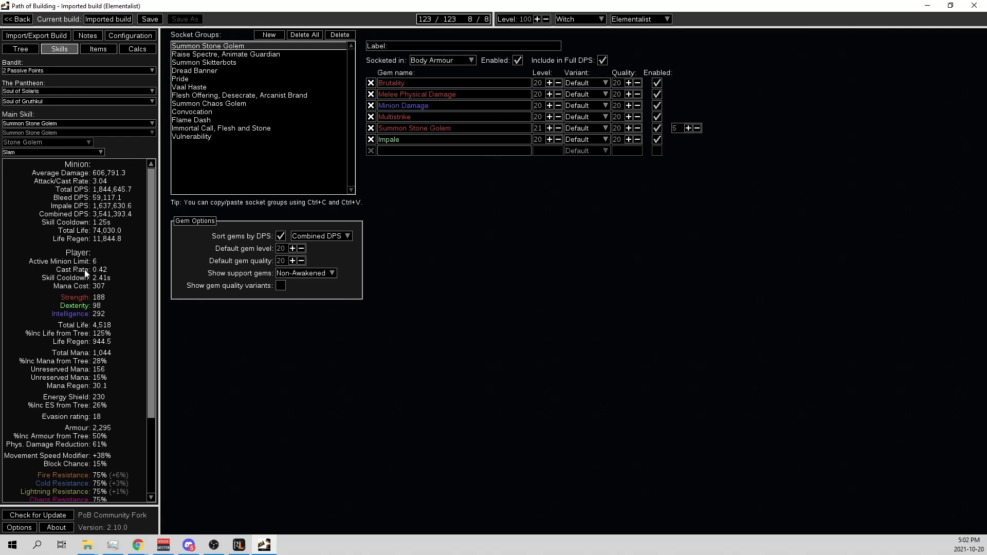
mouse_move(199, 139)
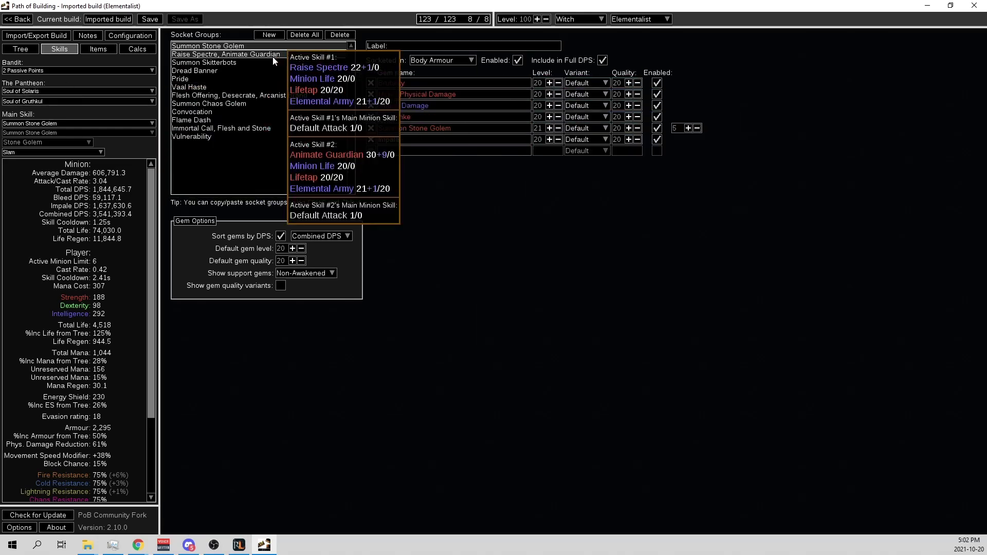
- Inspect the 'Raise Spectre, Animate Guardian' gem group, then return to the Tree tab
click(231, 54)
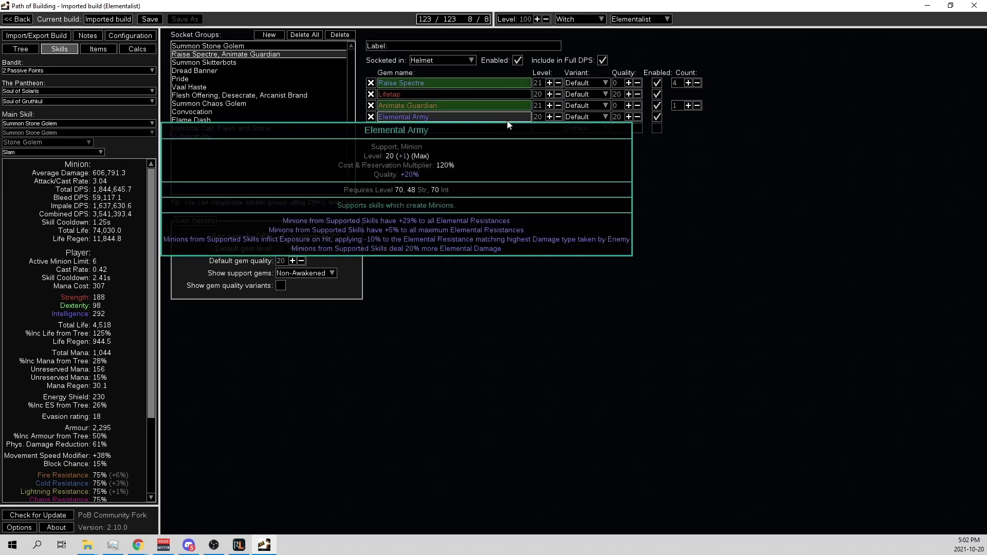
click(29, 49)
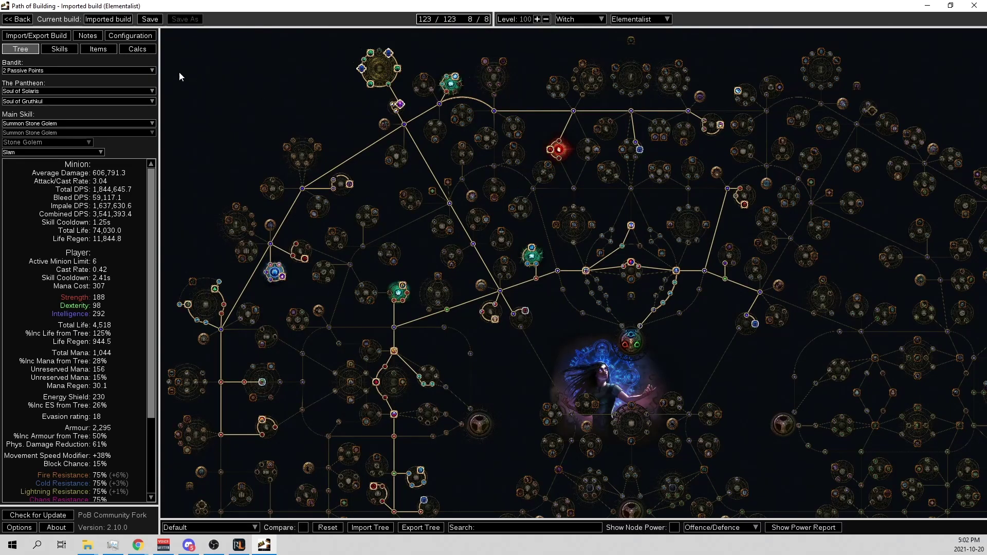
- Flip through the Items tab and back to the skill gem groups
click(103, 50)
click(60, 49)
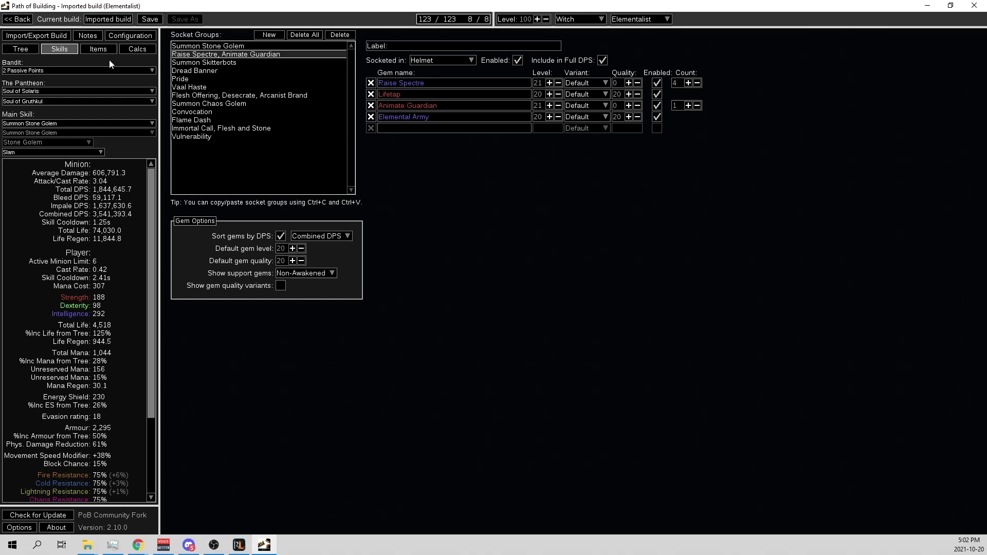
mouse_move(428, 106)
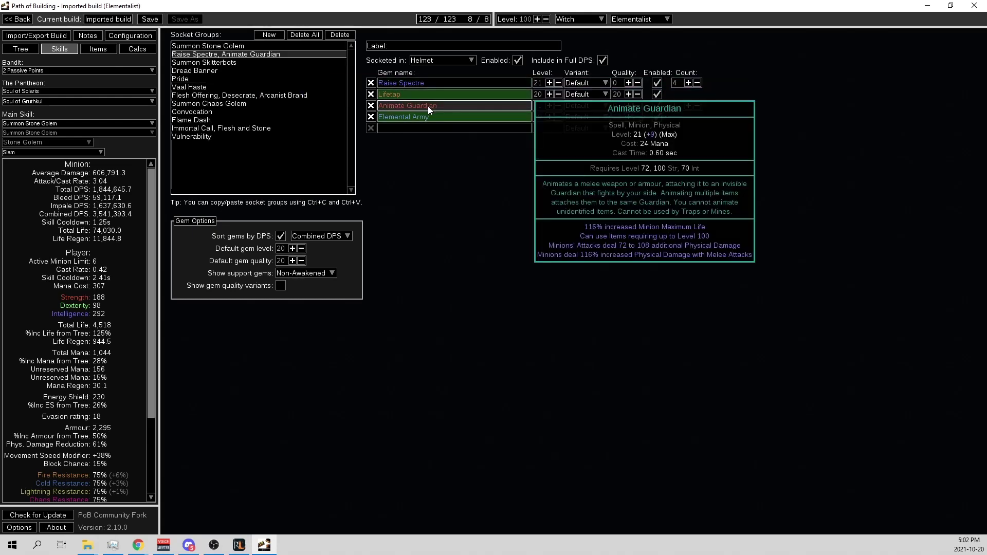
- Zoom and pan the passive tree to the Elementalist ascendancy, inspecting Elemancer
click(38, 47)
scroll(591, 159, up, 3)
drag(592, 159, 542, 352)
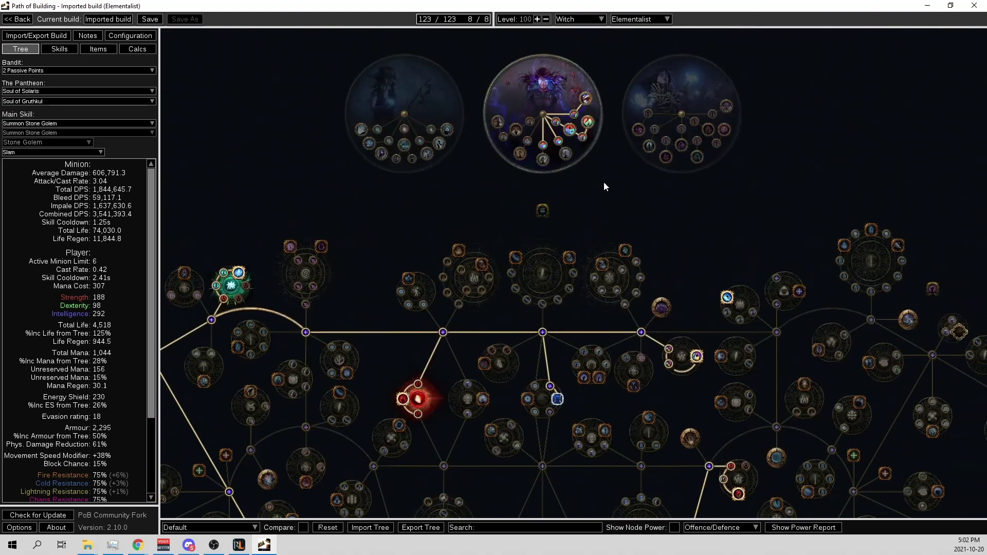
scroll(626, 134, up, 3)
drag(626, 133, 579, 266)
mouse_move(550, 253)
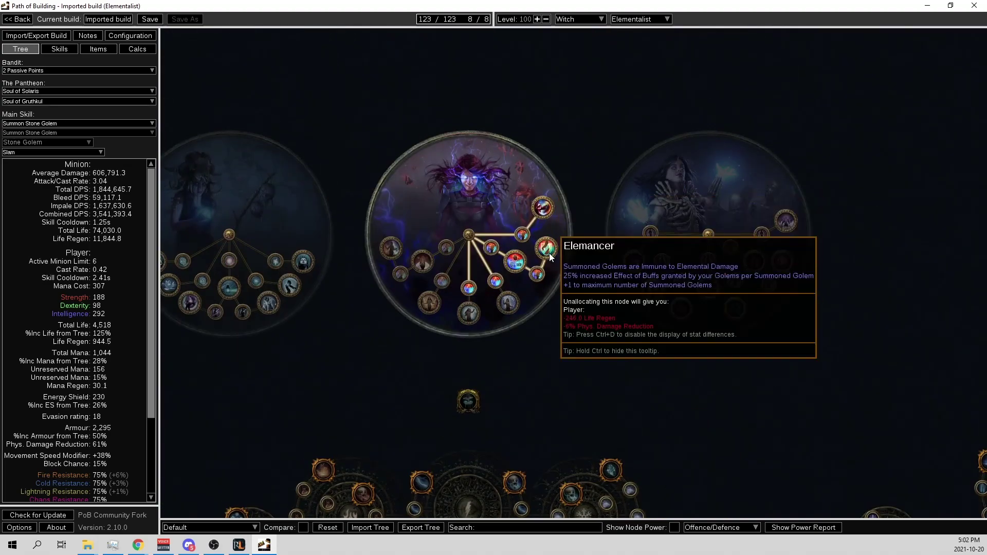
- Open the Calcs breakdown showing the Summon Stone Golem stats
click(138, 49)
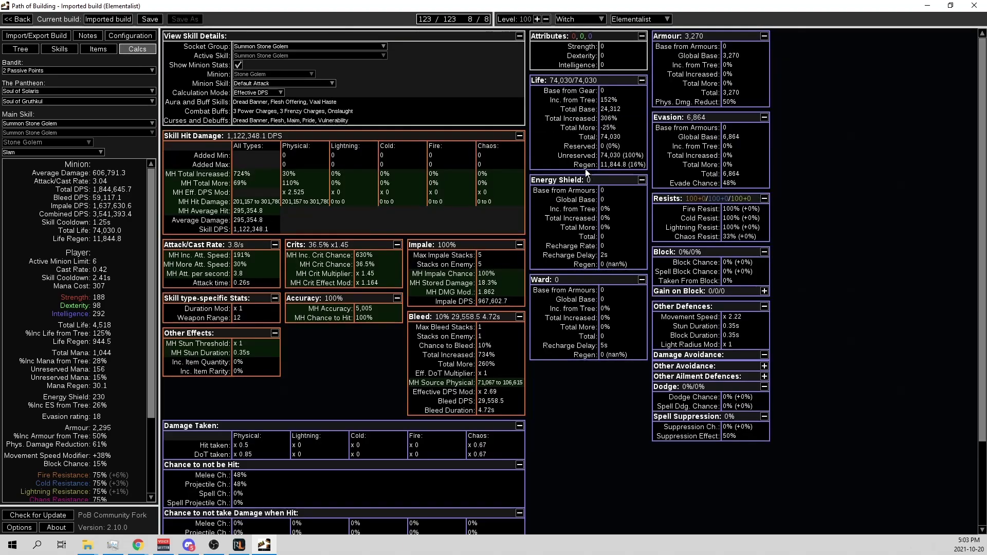
mouse_move(763, 242)
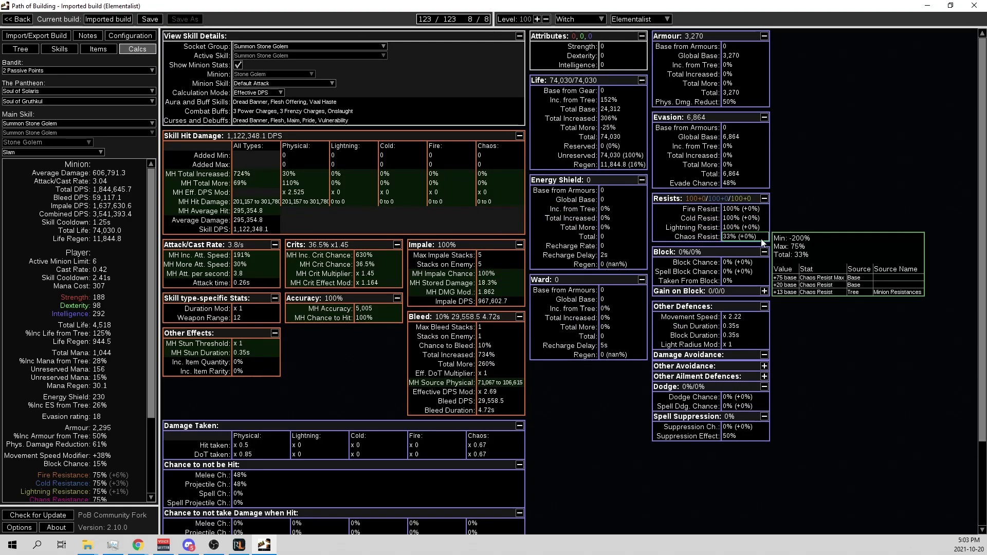
mouse_move(741, 220)
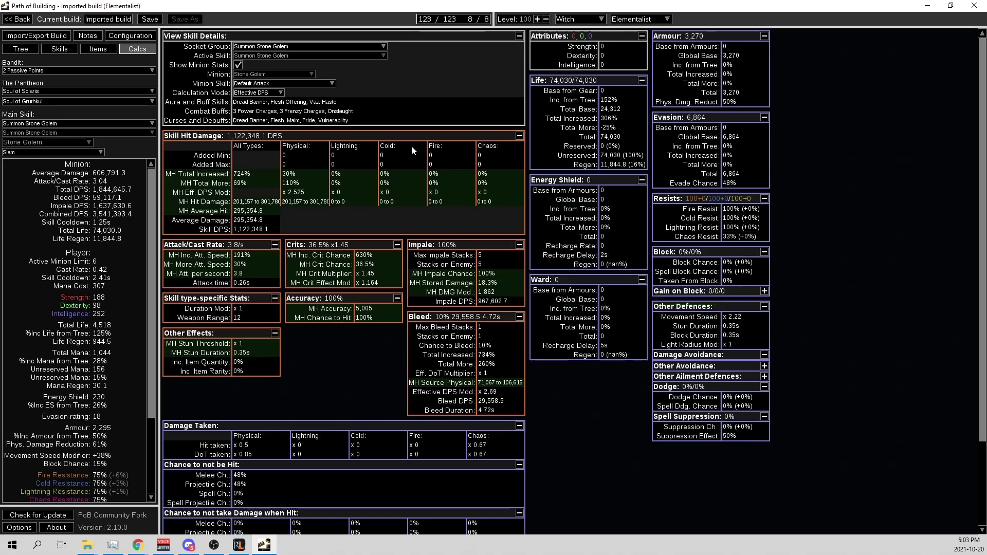
- Switch Calcs to the 'Raise Spectre, Animate Guardian' socket group, review its stats, then return to Tree
click(265, 46)
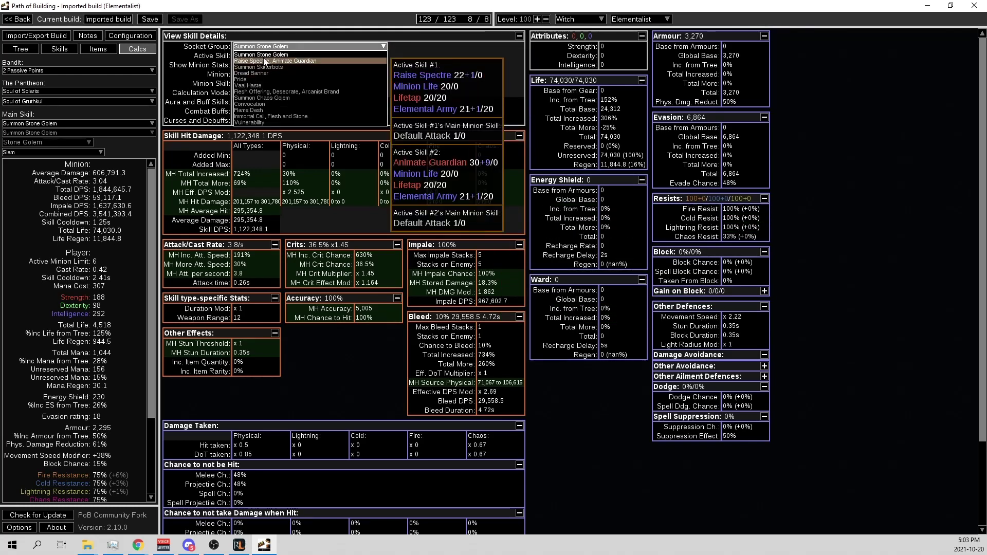
click(265, 60)
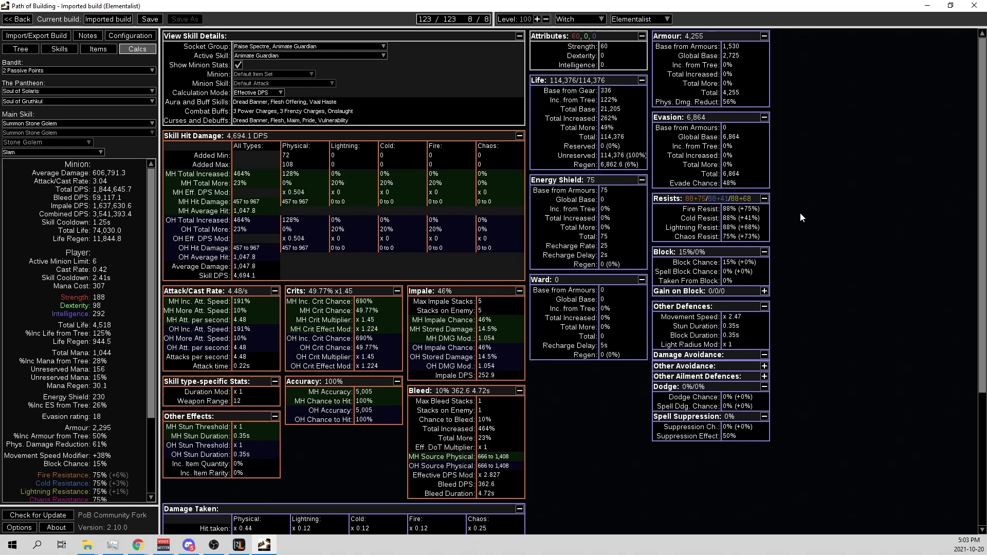
mouse_move(744, 211)
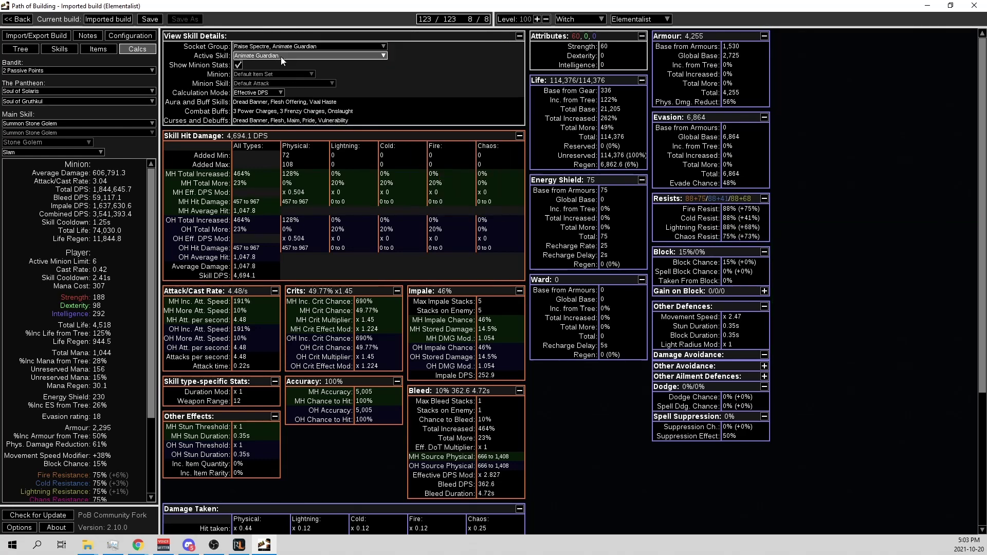
scroll(281, 57, up, 1)
mouse_move(759, 237)
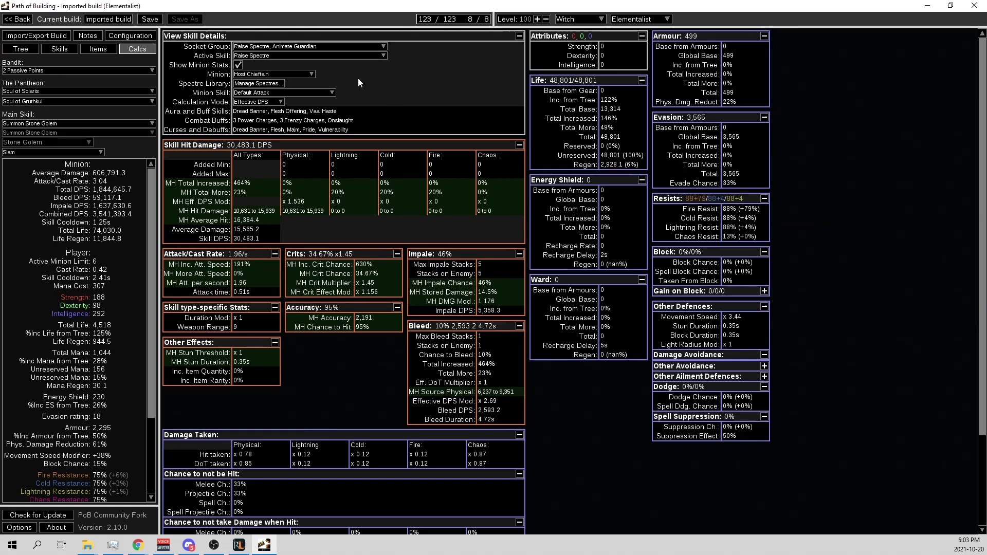
scroll(322, 62, down, 1)
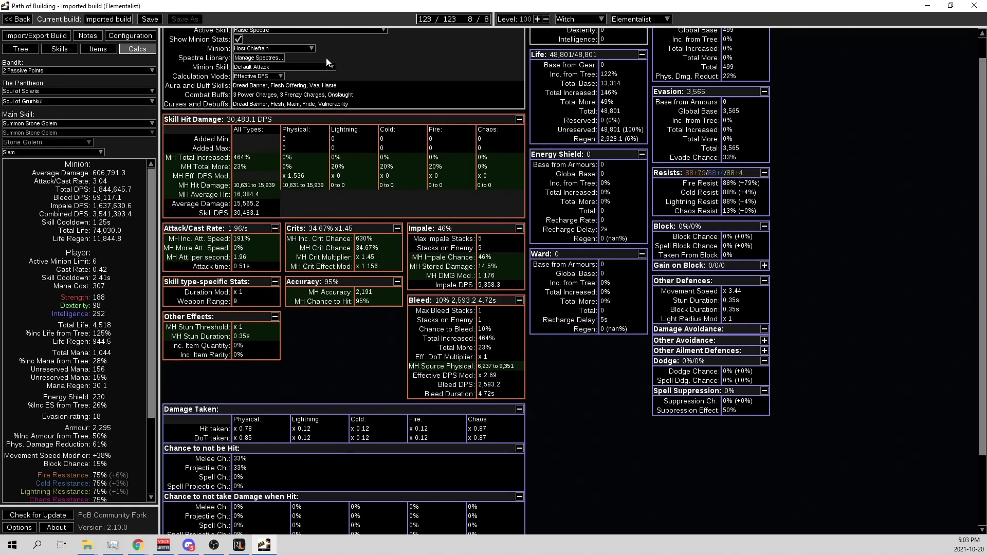
scroll(326, 57, up, 1)
click(7, 51)
- Pan the passive tree away from the ascendancy to centre the Witch start area
drag(668, 351, 595, 88)
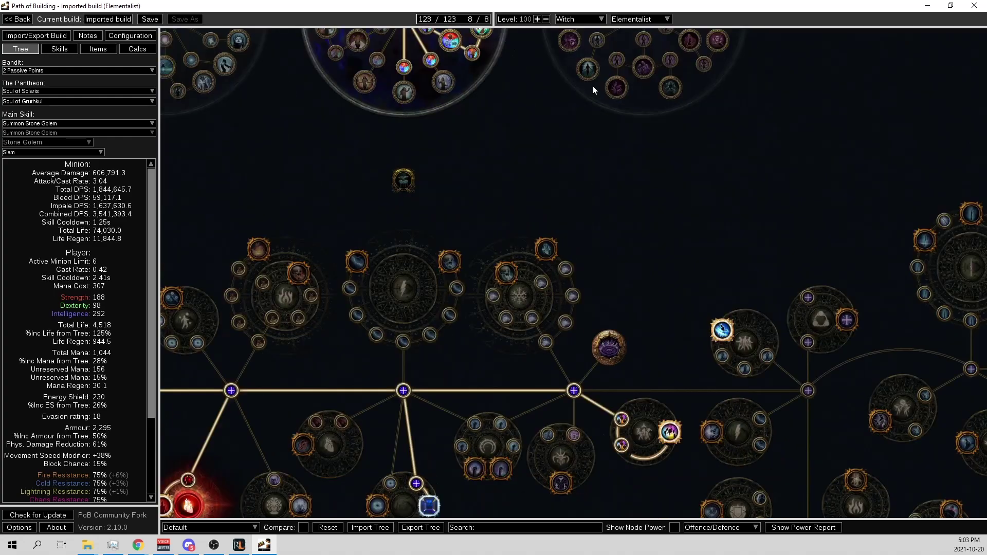
scroll(670, 389, down, 2)
drag(671, 389, 637, 268)
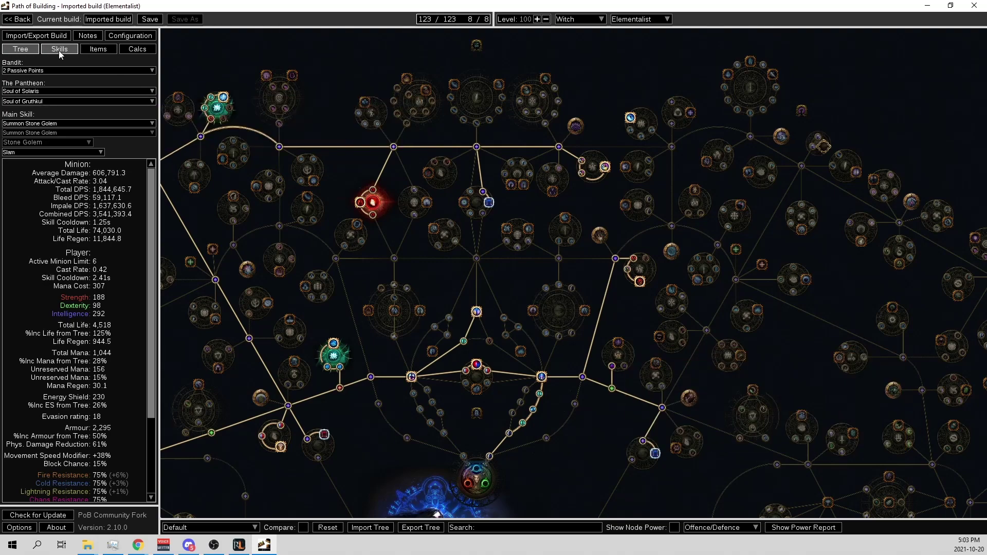
drag(445, 202, 506, 94)
scroll(502, 232, down, 1)
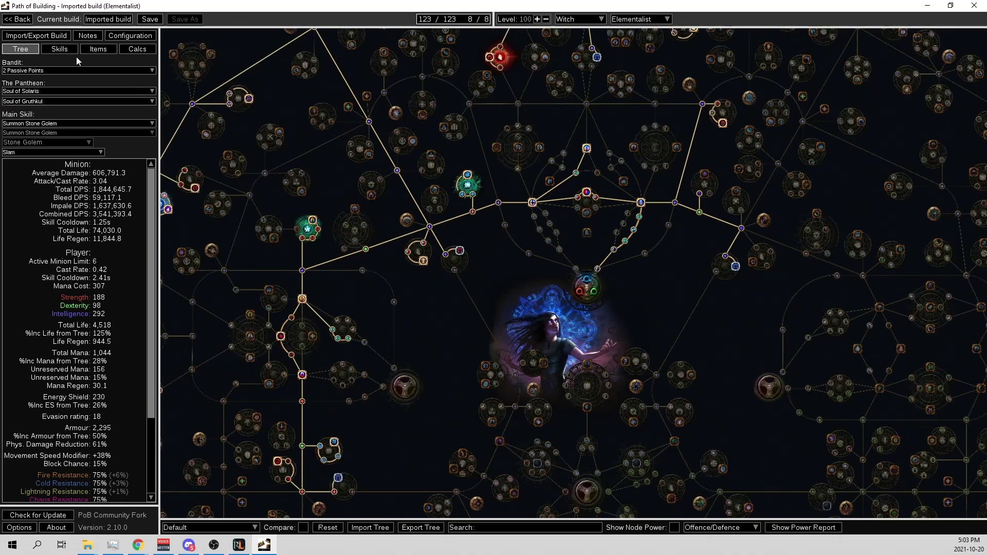
- View the Summon Skitterbots, Raise Spectre, Dread Banner and Summon Stone Golem gem links in turn
click(48, 52)
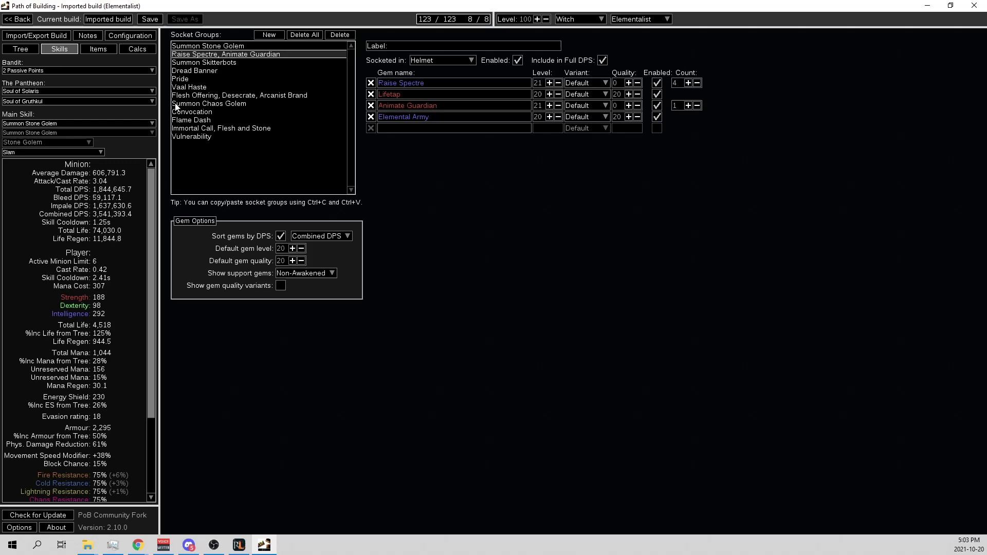
mouse_move(421, 107)
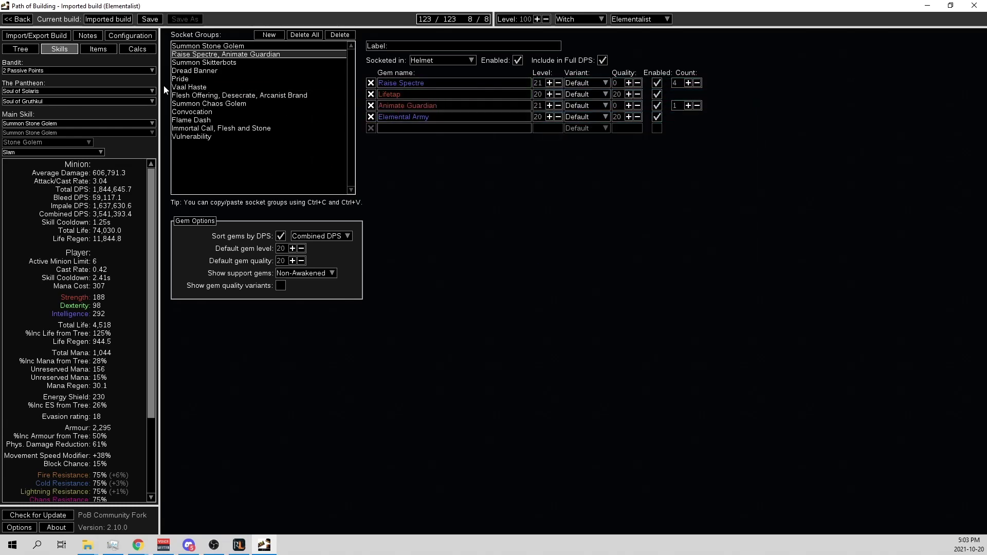
click(190, 62)
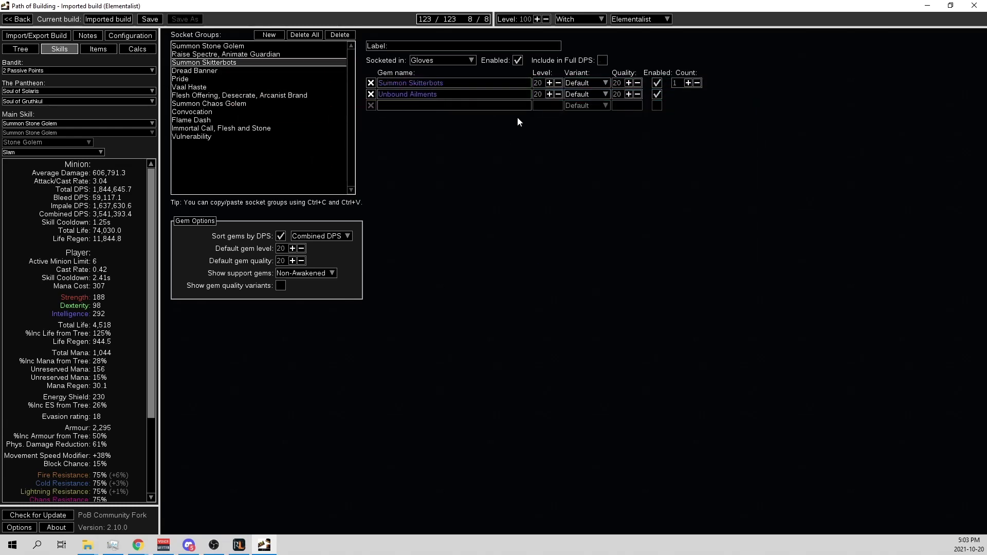
click(221, 54)
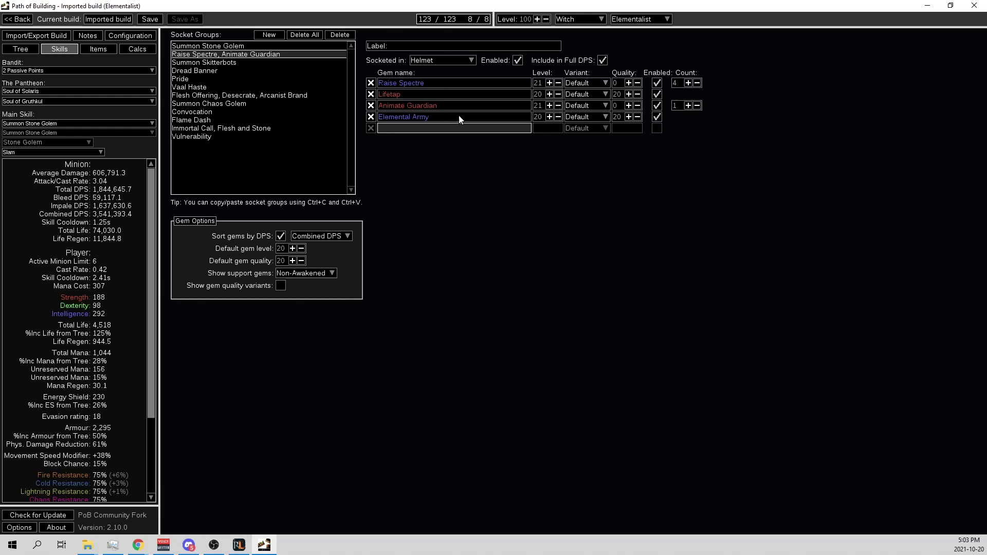
click(206, 62)
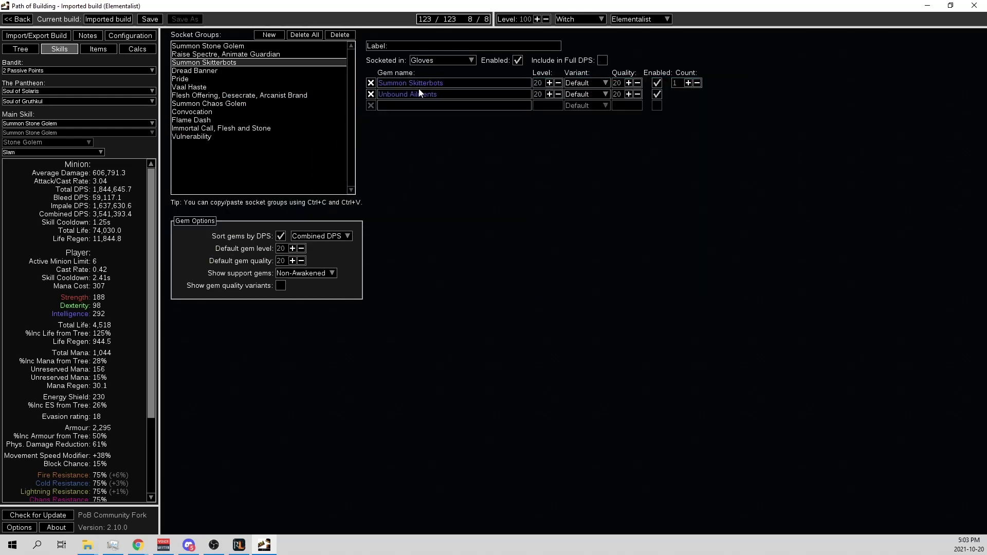
mouse_move(423, 83)
click(329, 71)
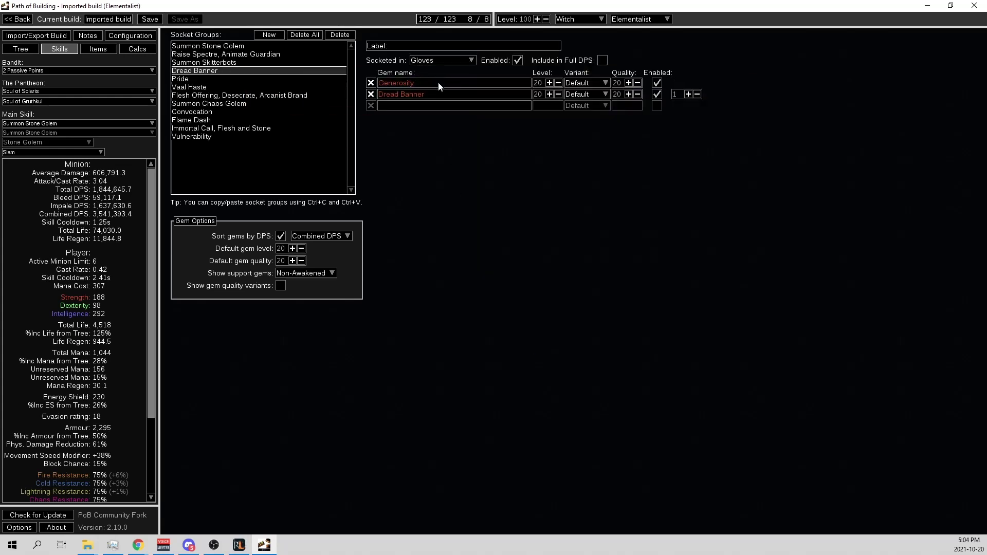
mouse_move(437, 87)
click(246, 45)
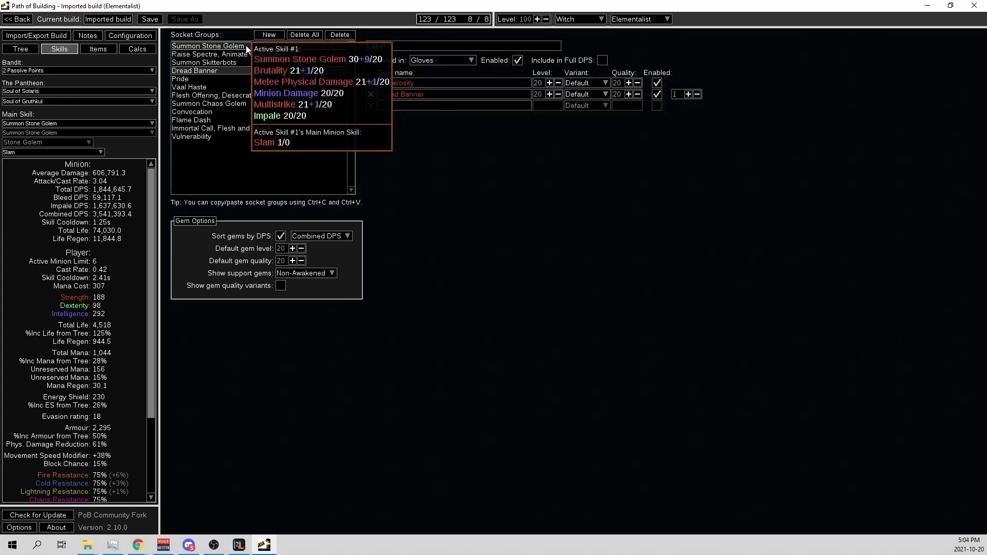
mouse_move(477, 138)
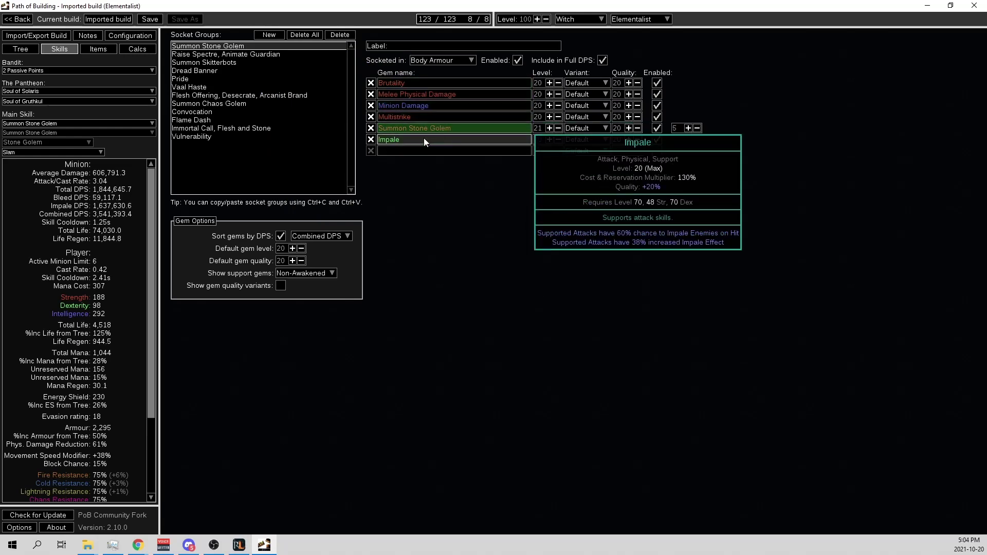
- Pan the passive tree, then view the Dread Banner gem links
key(ctrl+1)
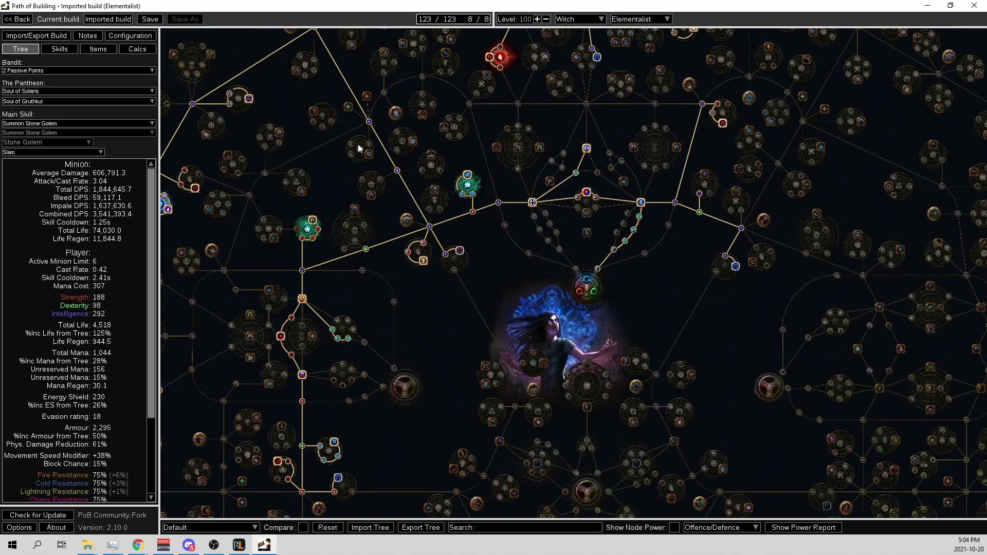
drag(358, 144, 479, 350)
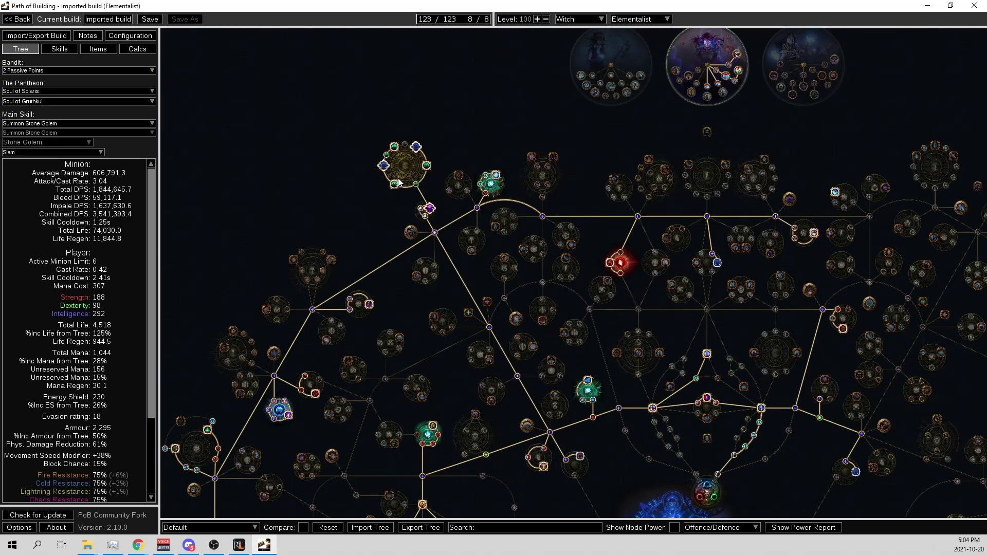
click(60, 49)
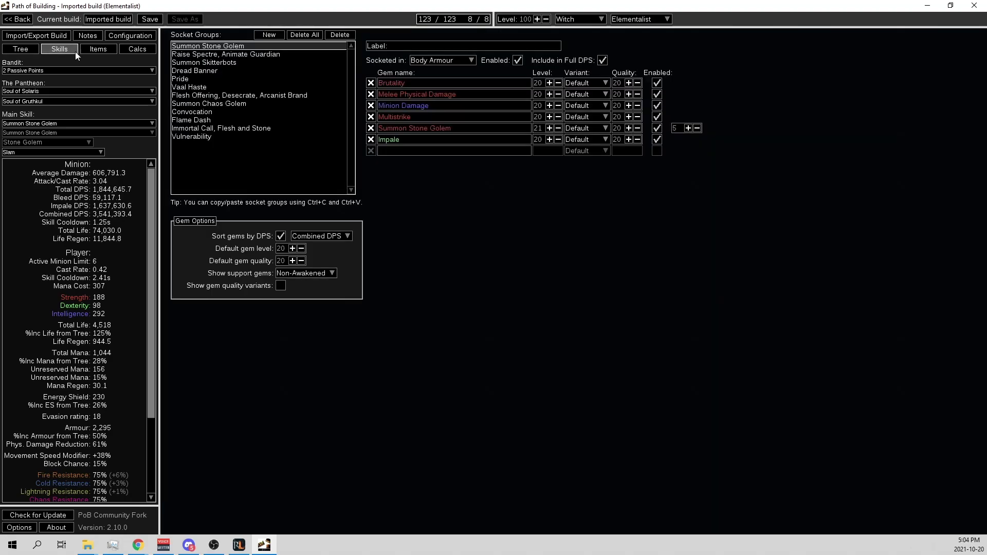
click(231, 71)
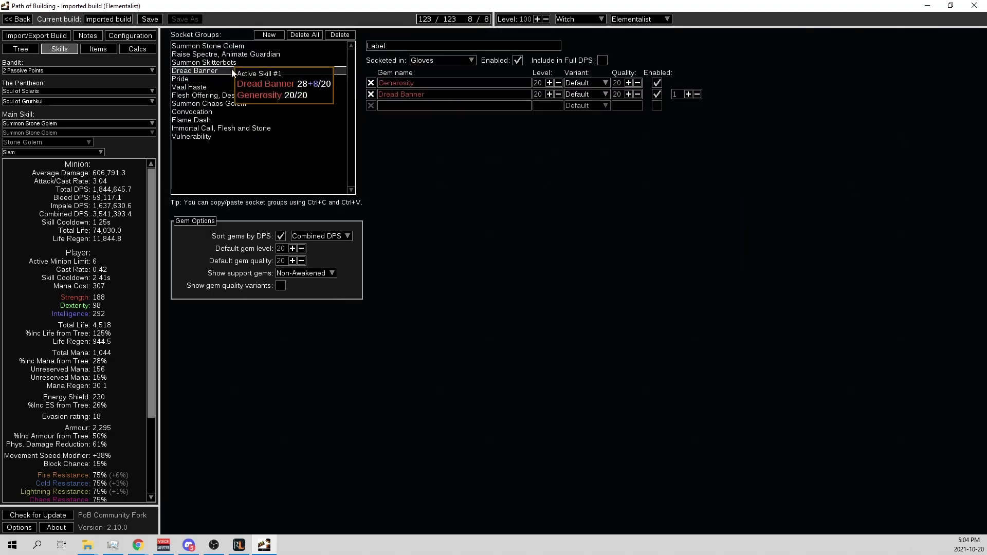
- Set the Calcs socket group to Summon Stone Golem, check Configuration, and go back to Skills
click(133, 49)
click(309, 47)
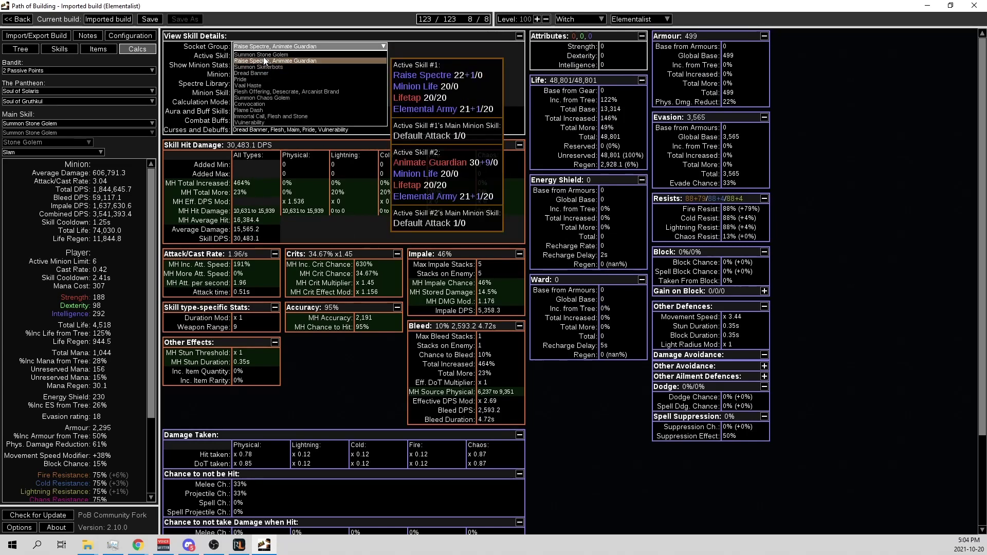
click(288, 74)
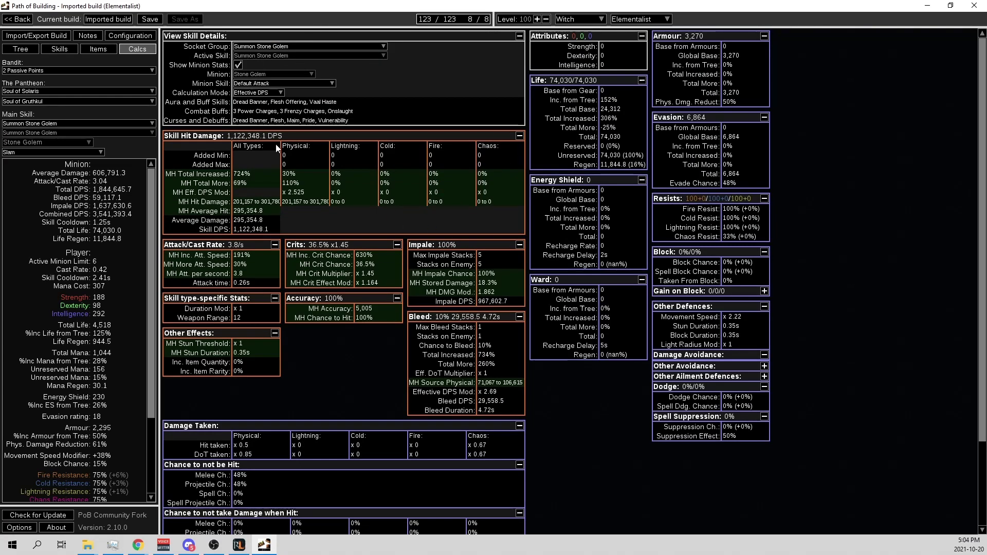
click(134, 36)
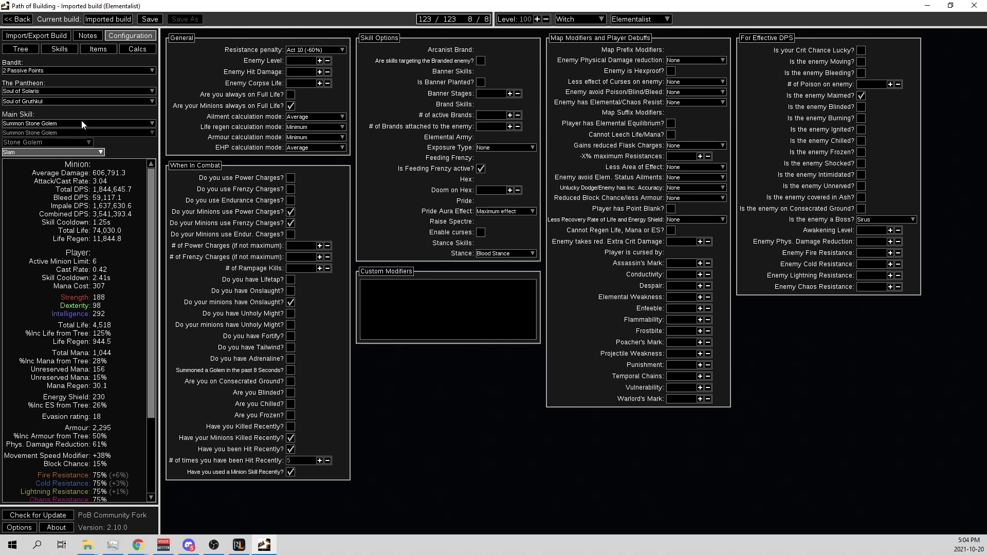
click(66, 52)
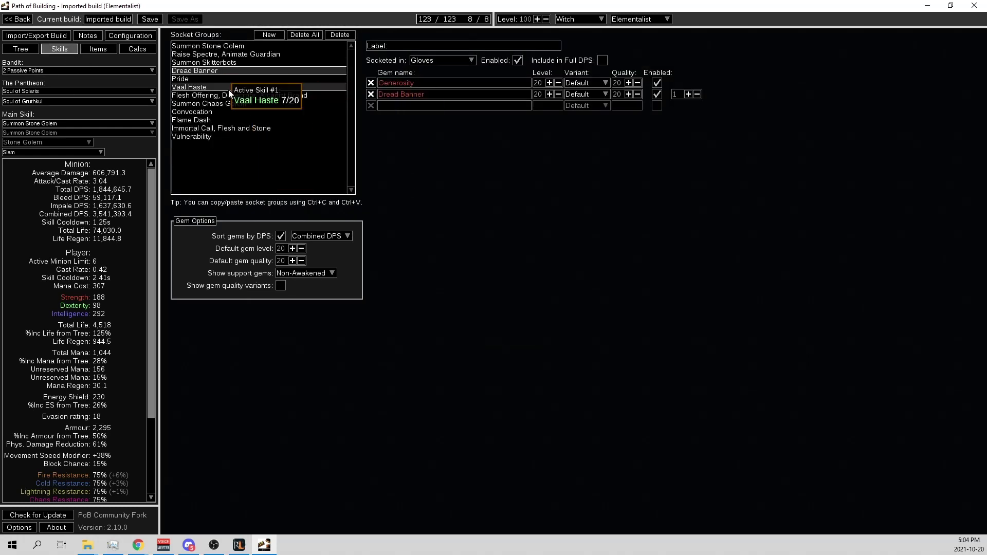
- Inspect the Pride aura socket group, then switch to the passive tree
mouse_move(232, 105)
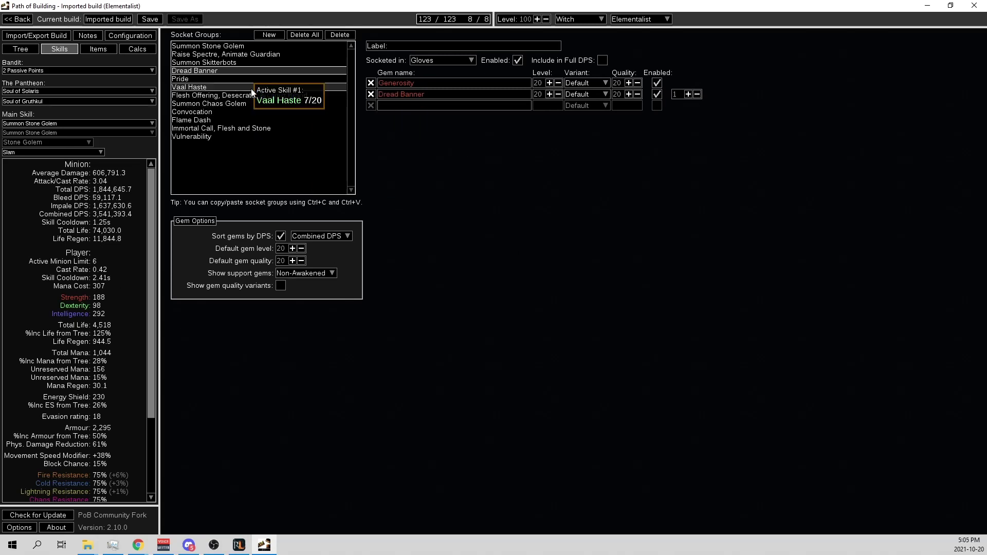
click(232, 81)
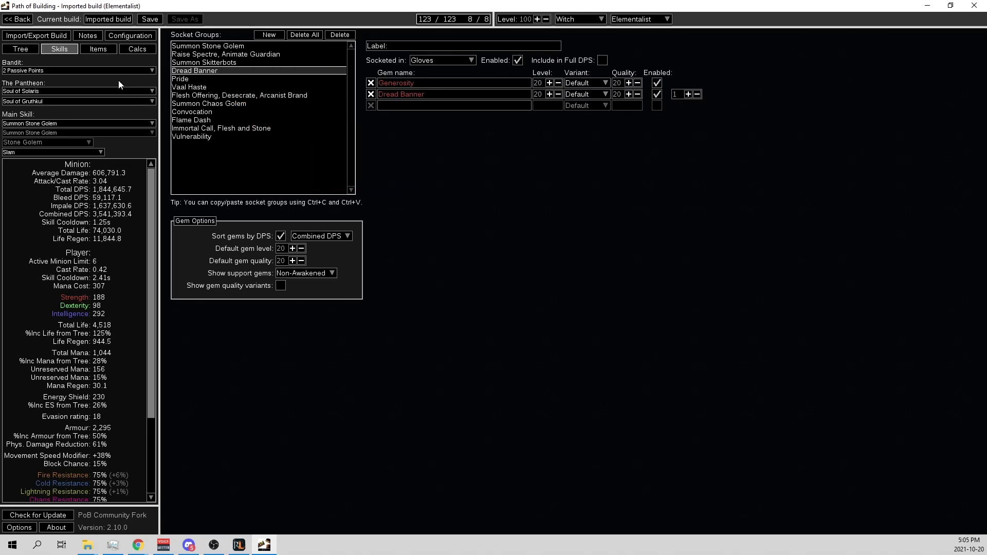
click(21, 49)
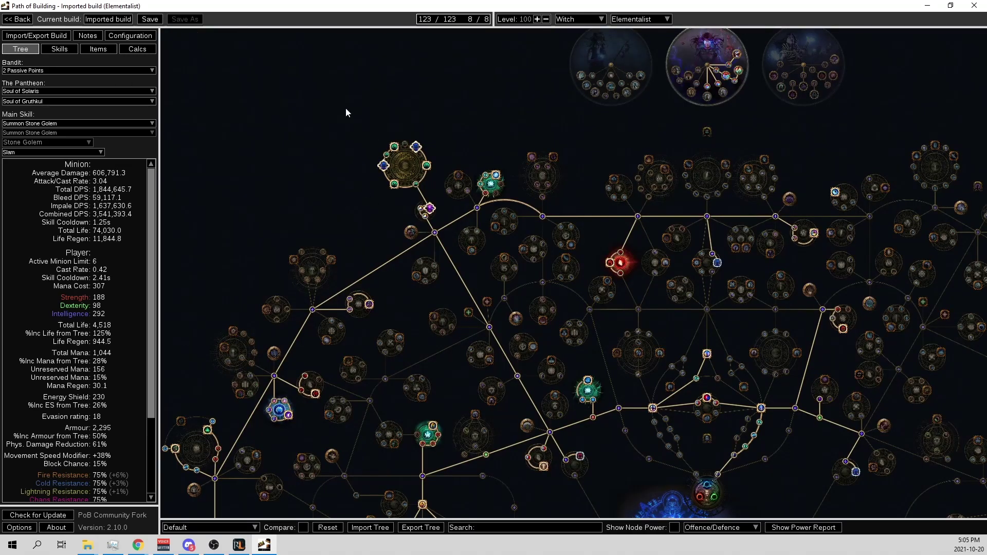
- Glance at the equipped items, then show the Pride socket group's gems
mouse_move(396, 150)
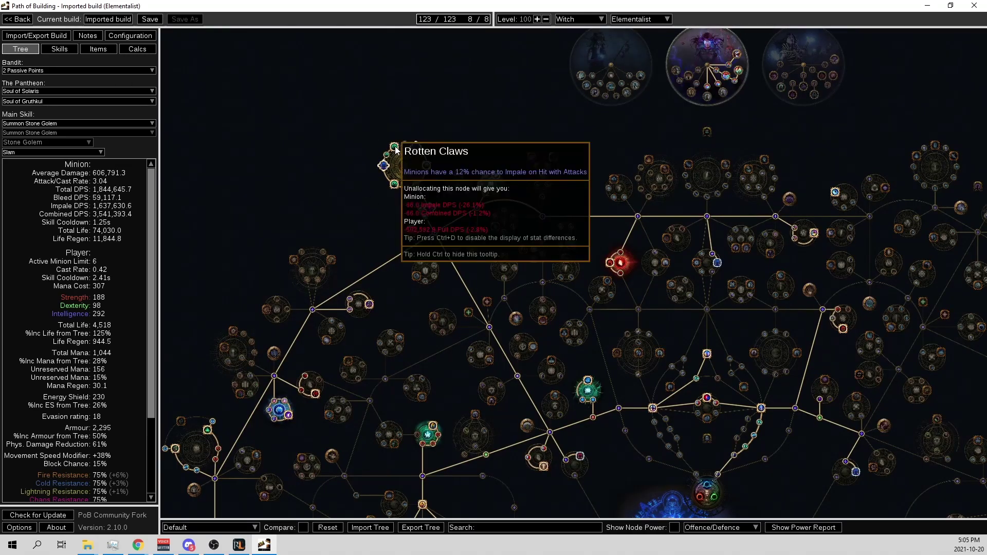
click(95, 50)
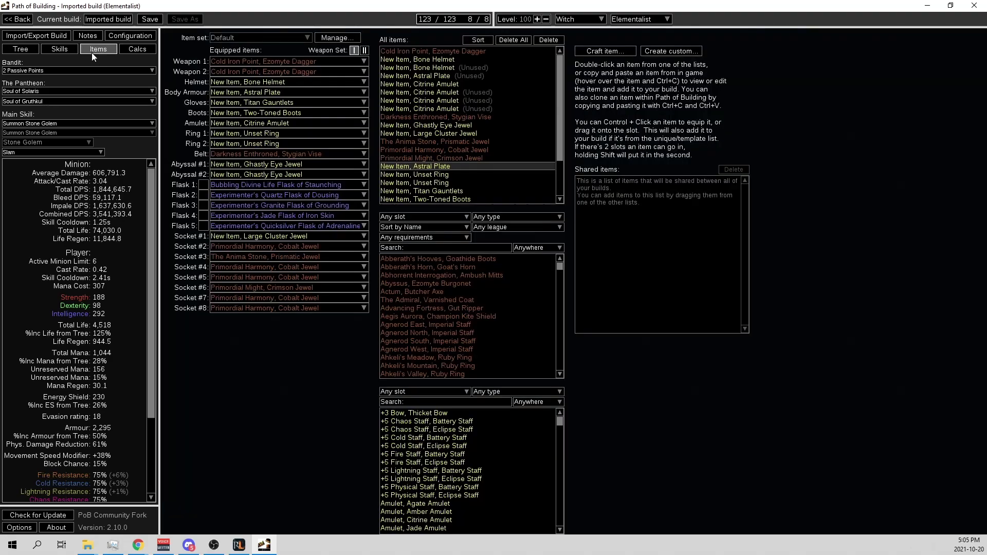
click(63, 49)
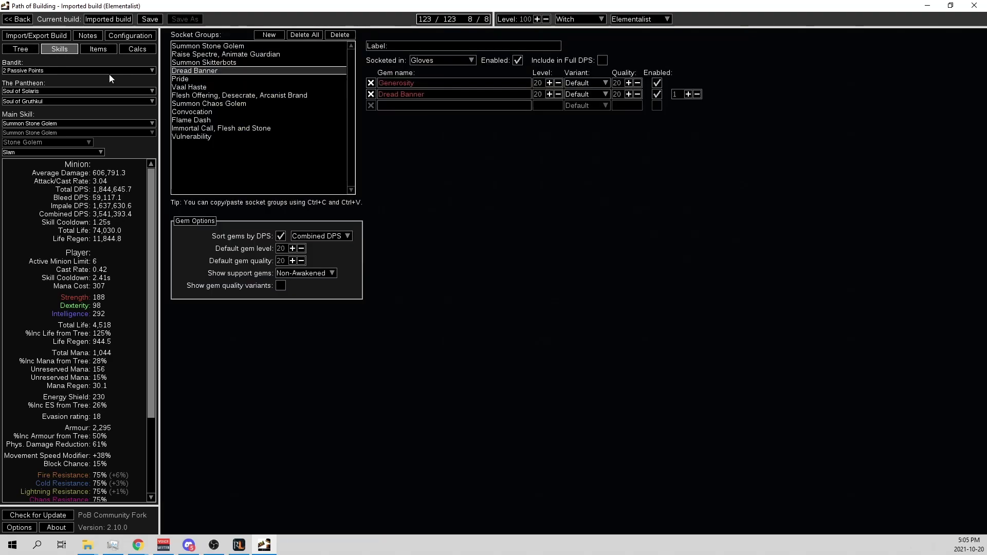
click(234, 78)
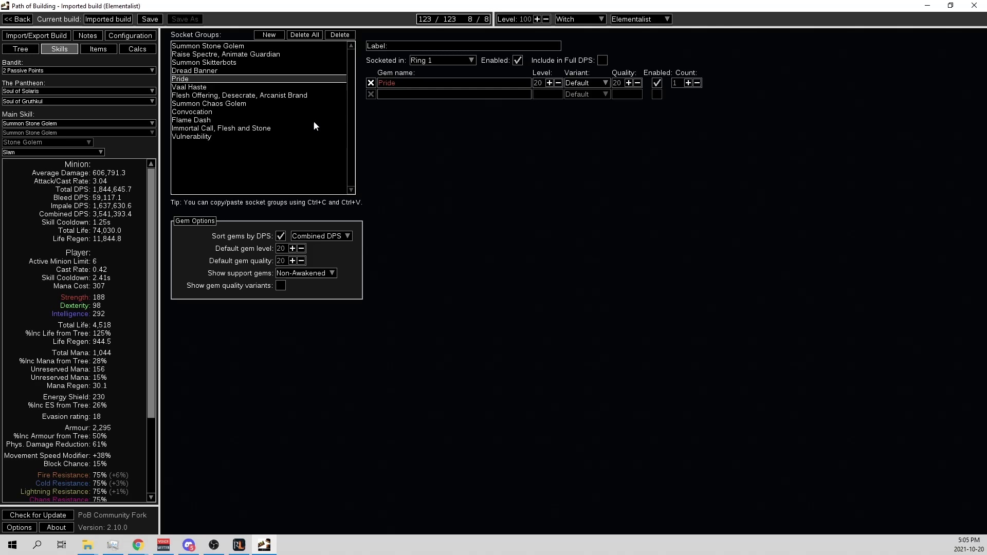
- Select the Vaal Haste group and toggle it off and on, leaving it enabled
click(258, 86)
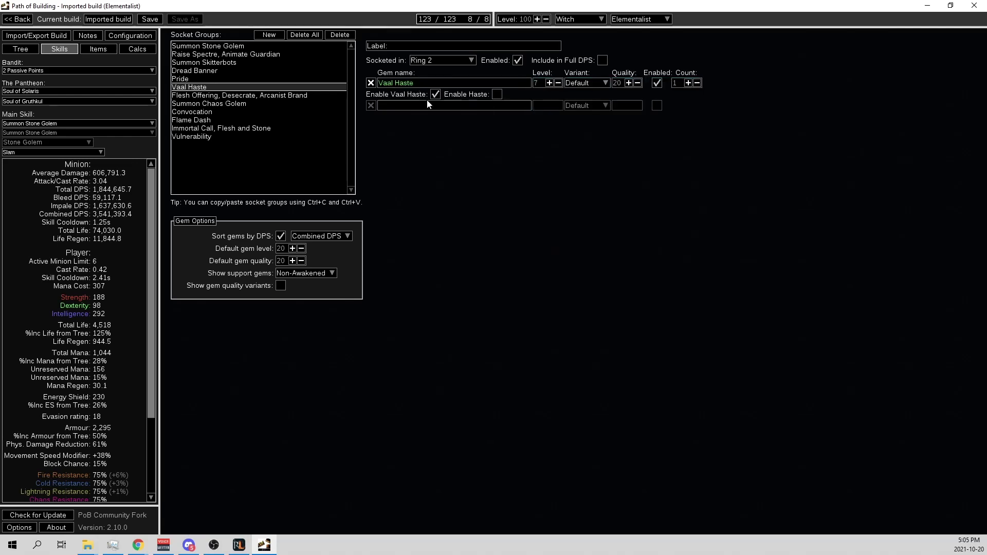
click(657, 84)
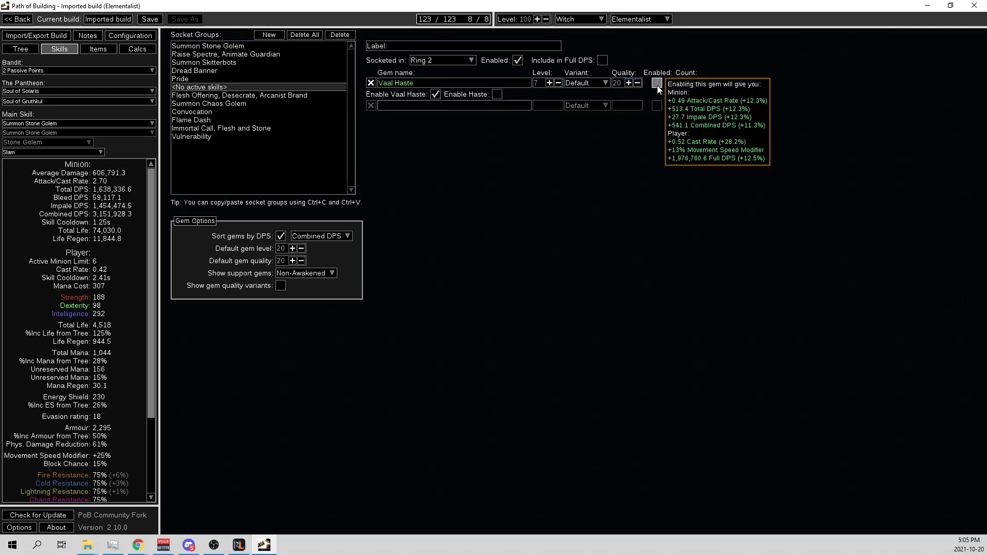
click(657, 84)
click(658, 84)
click(658, 84)
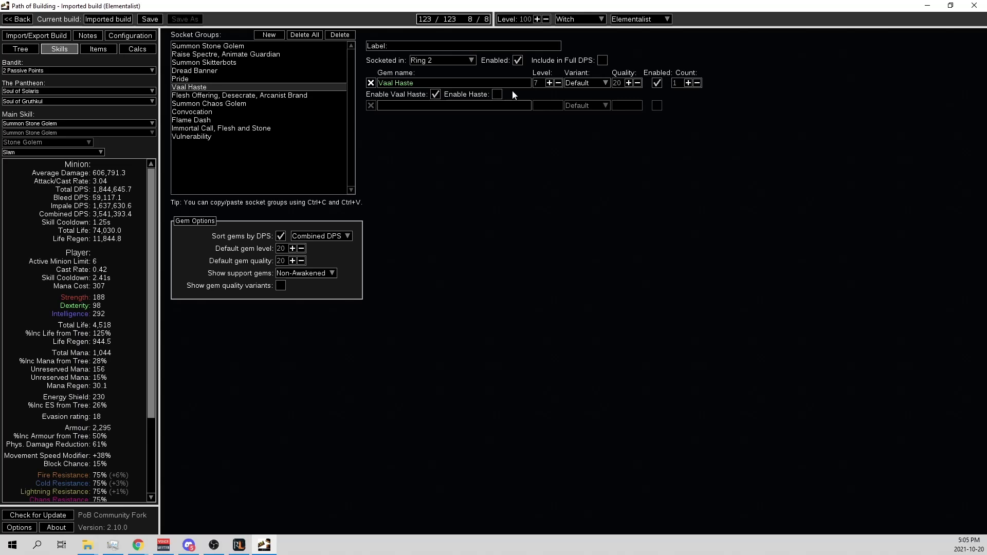
- View the Flesh Offering, Desecrate, Arcanist Brand links, then the Summon Chaos Golem group
click(284, 96)
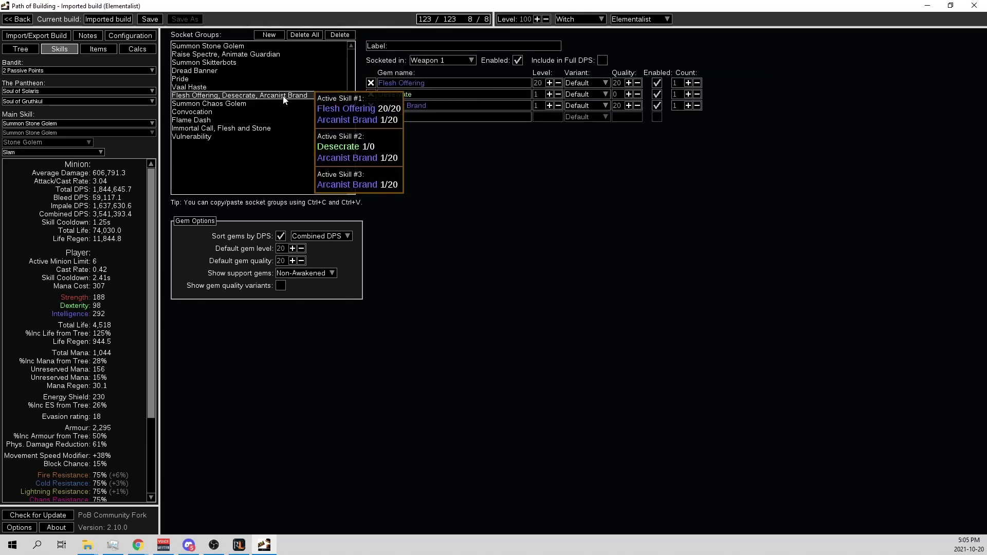
mouse_move(425, 106)
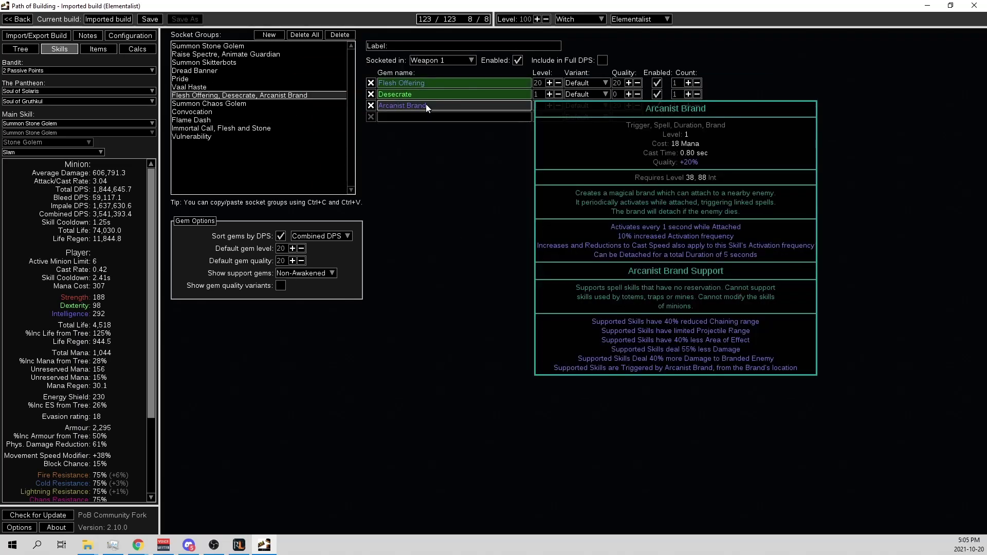
mouse_move(417, 84)
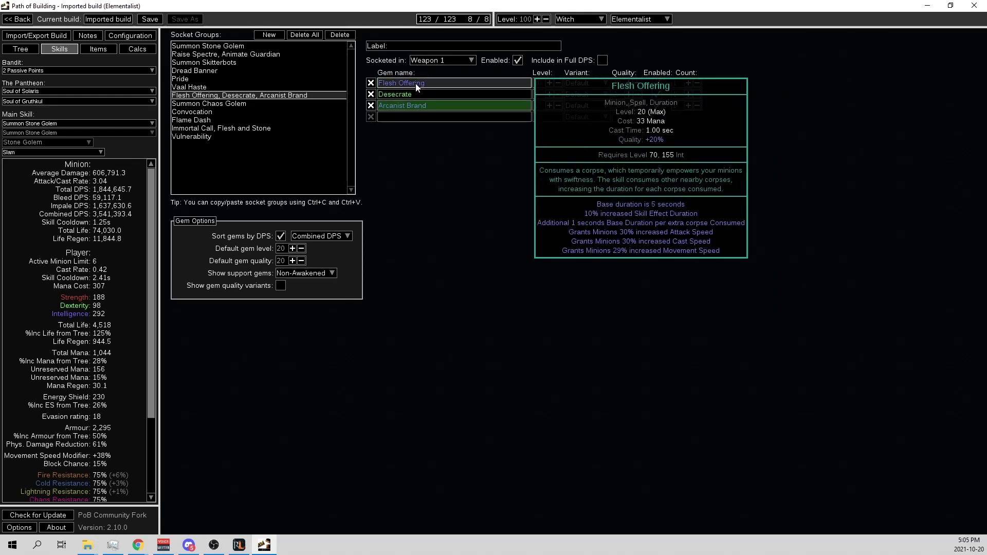
click(278, 104)
mouse_move(456, 94)
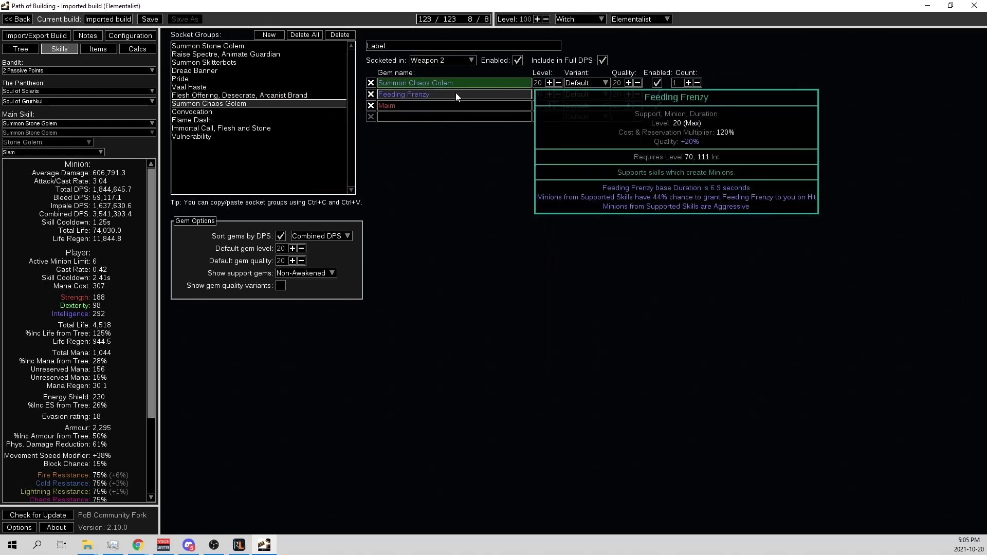
mouse_move(429, 84)
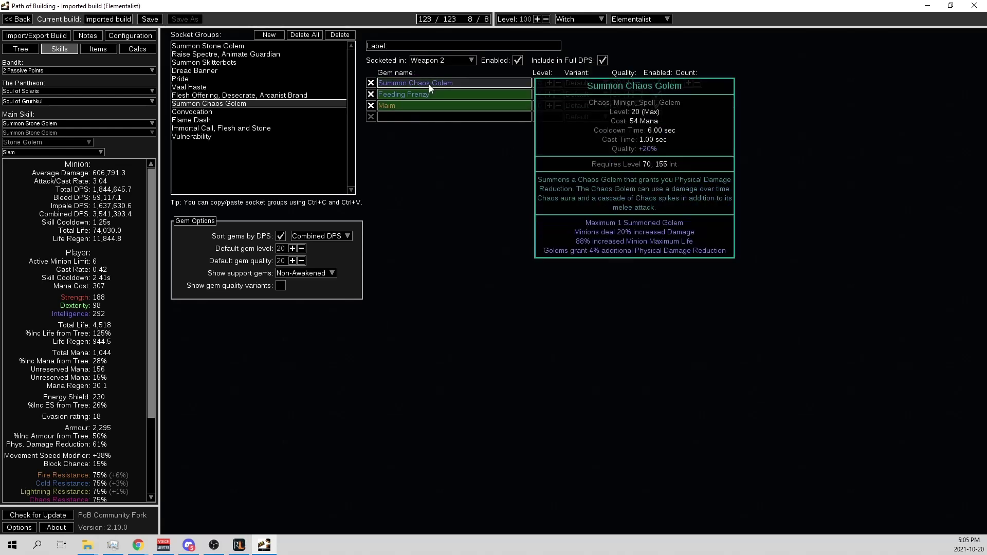
click(21, 49)
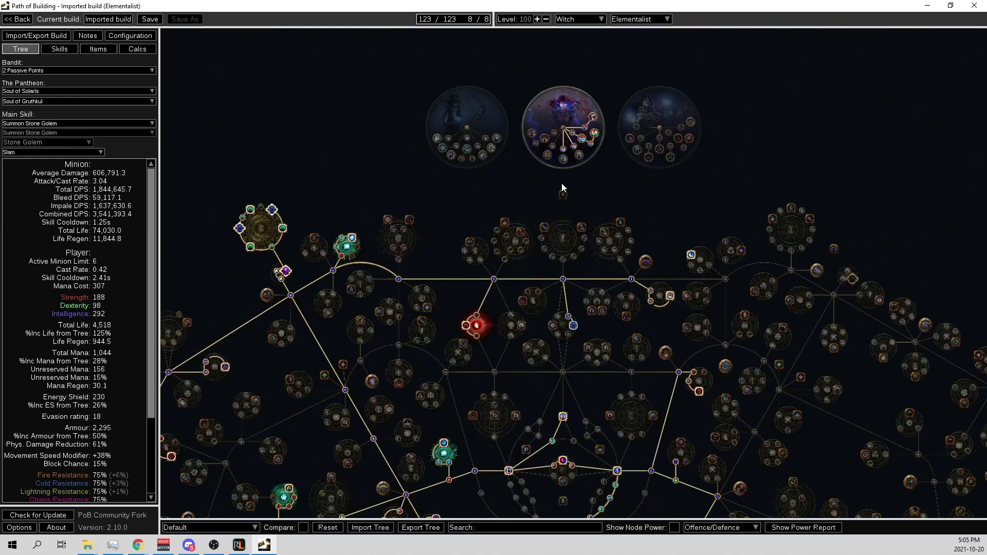
mouse_move(598, 135)
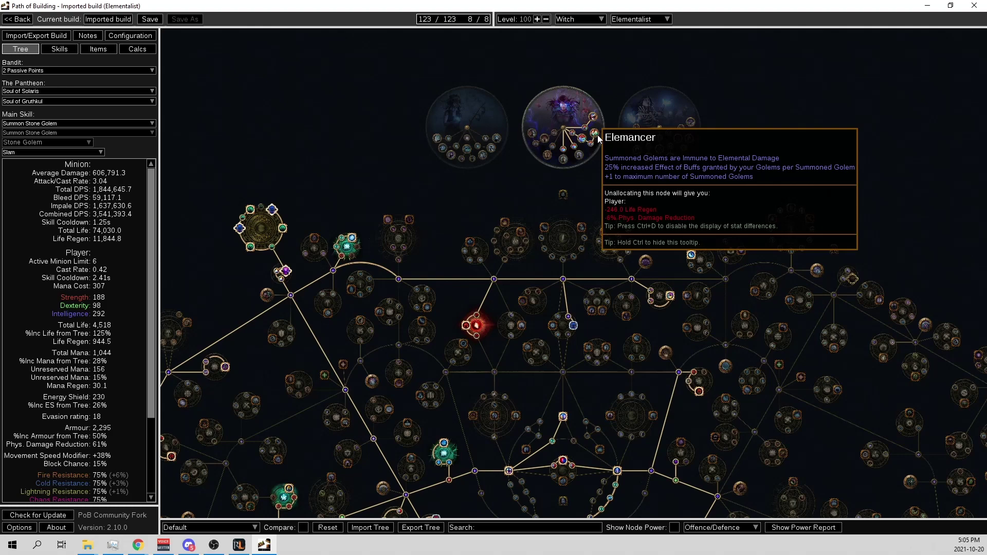
drag(566, 462, 552, 230)
drag(516, 339, 677, 297)
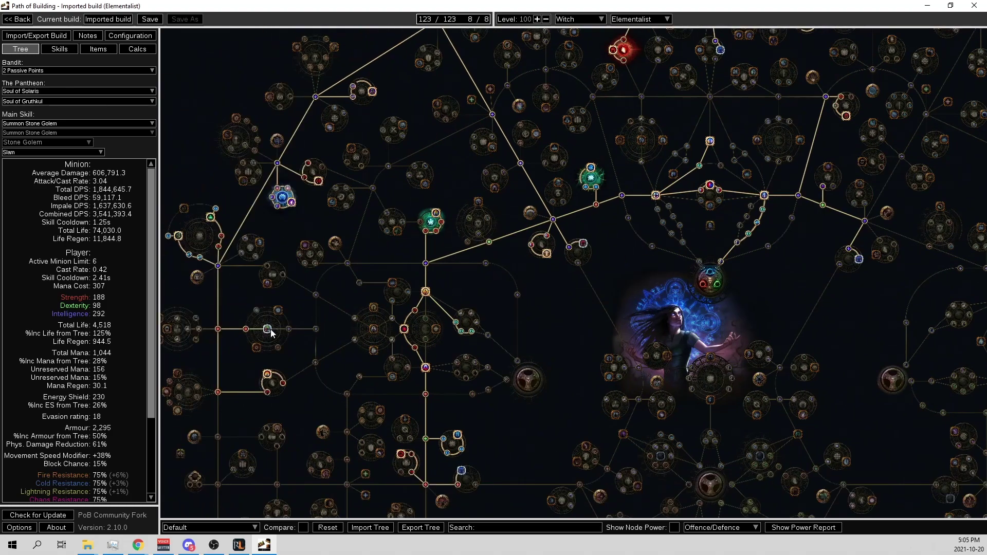
mouse_move(268, 329)
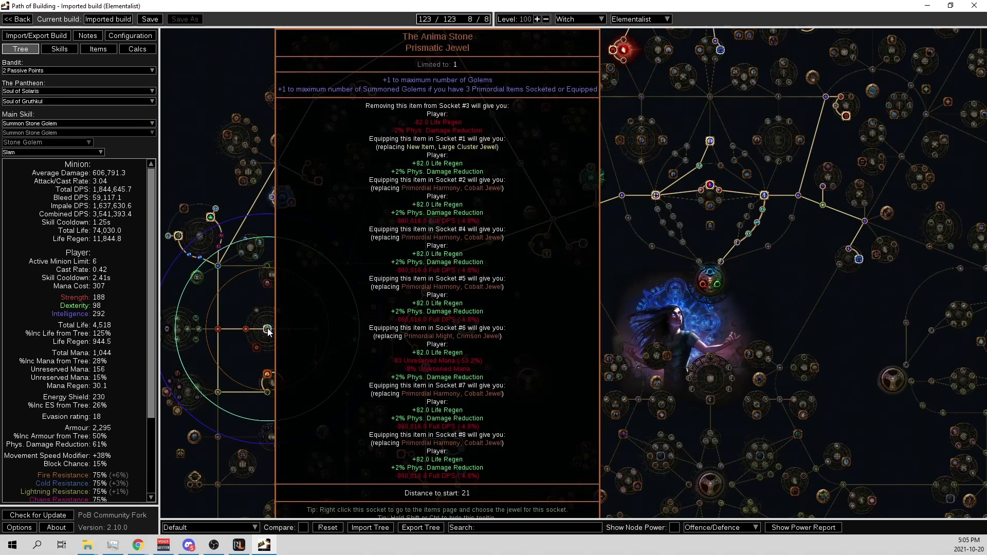
drag(305, 325, 563, 197)
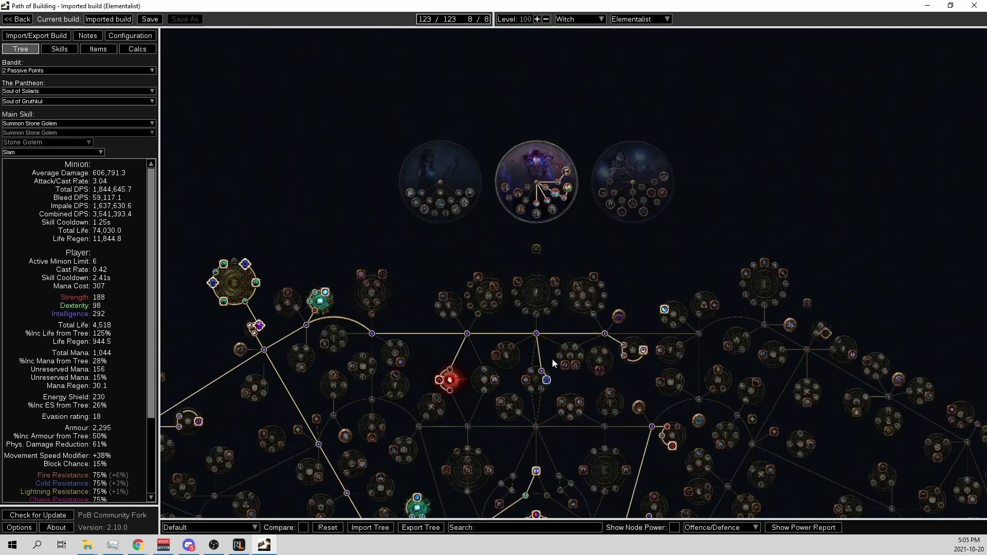
mouse_move(563, 197)
mouse_move(644, 351)
click(68, 50)
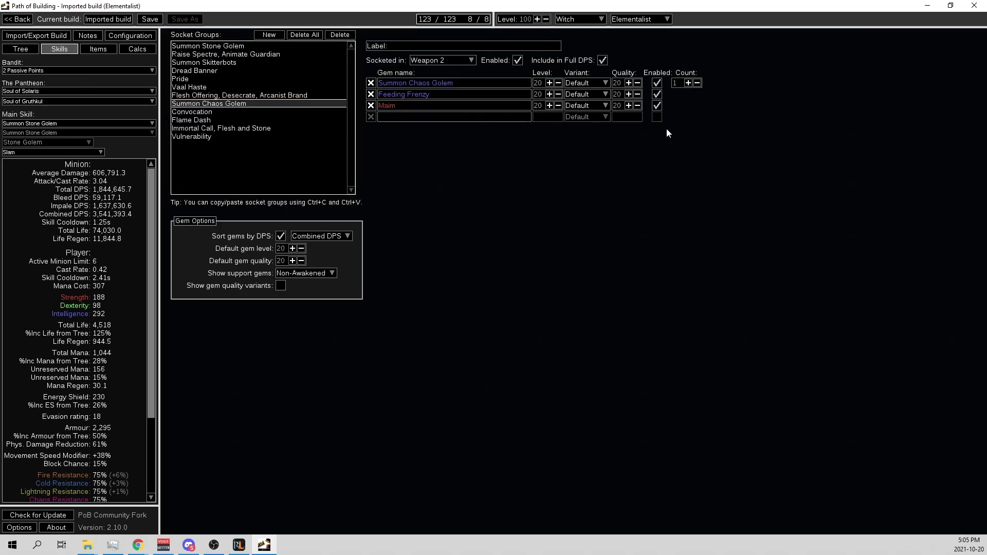
mouse_move(259, 47)
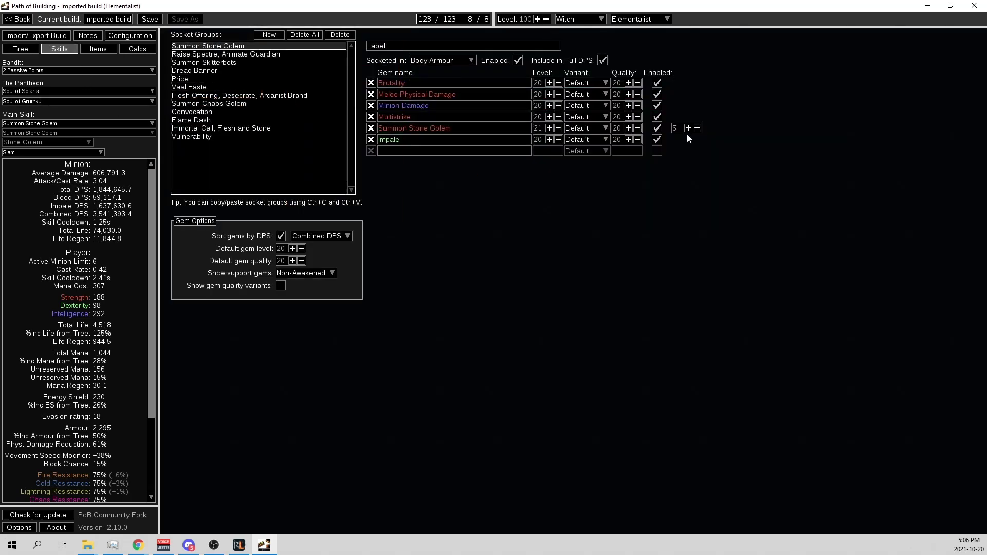
mouse_move(258, 107)
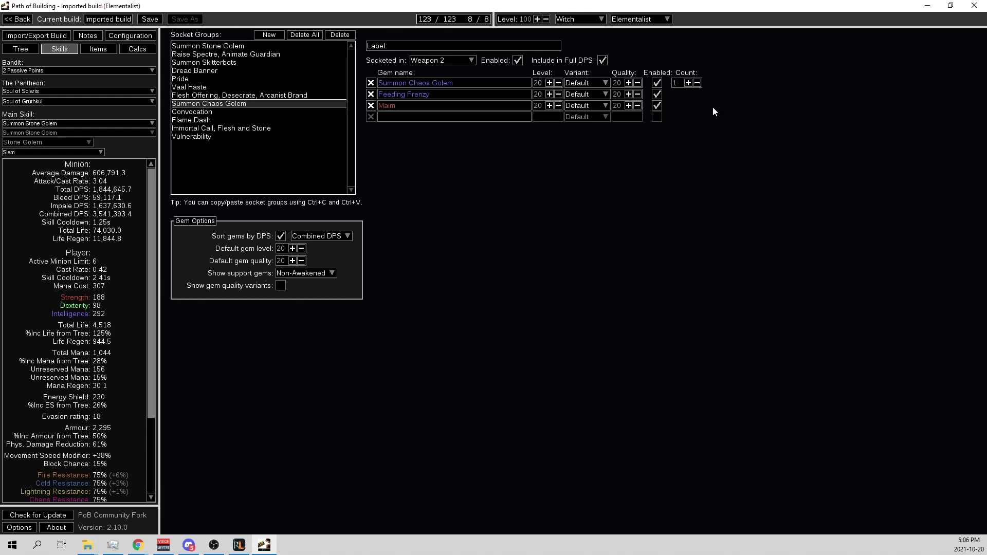
mouse_move(448, 84)
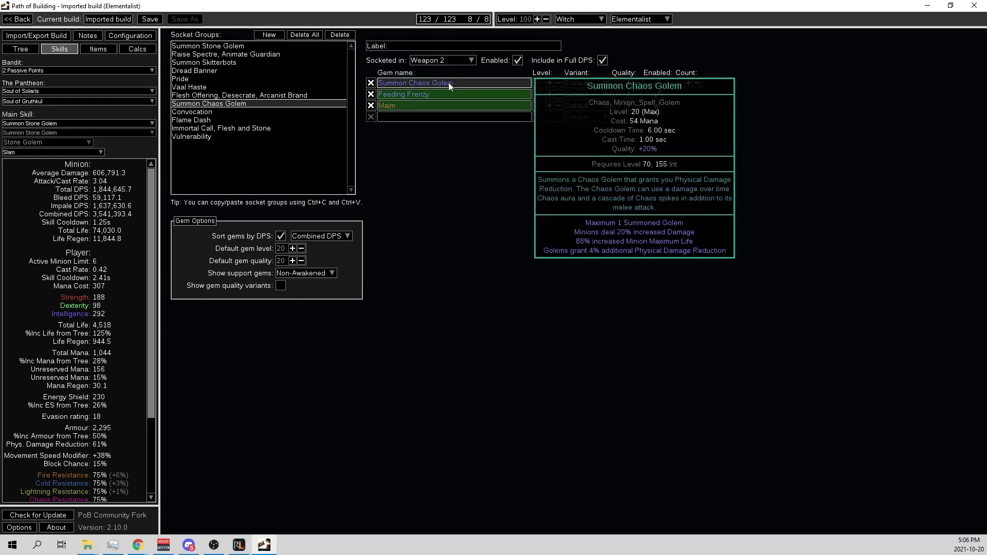
- Go back to the passive skill tree and pan it to show the jewel sockets
click(29, 48)
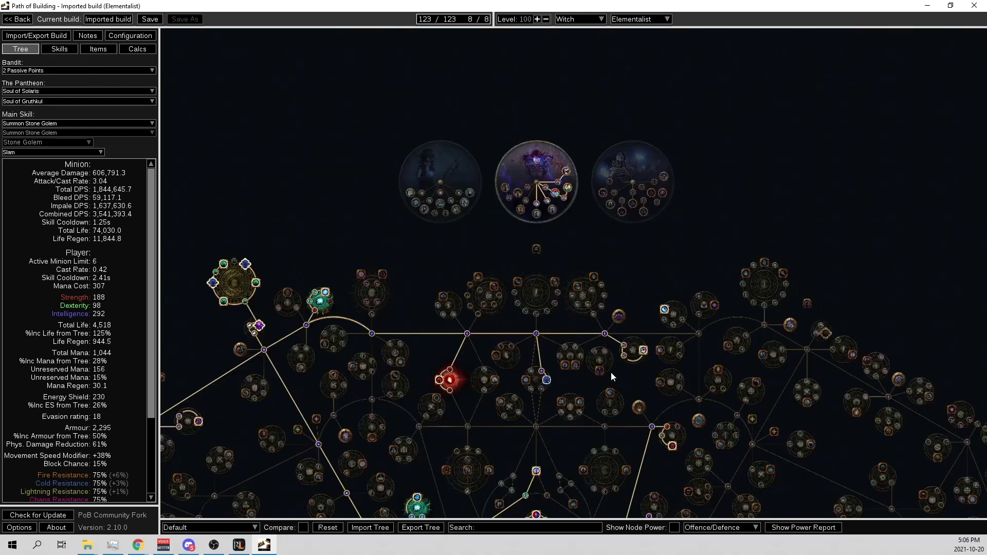
drag(611, 372, 638, 298)
mouse_move(694, 469)
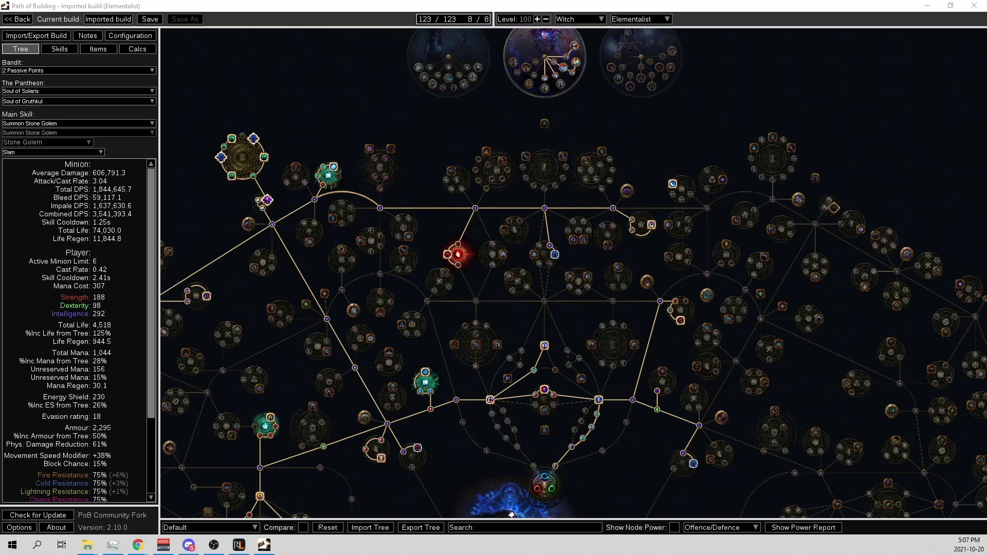
- Display the build's equipped items, then bring Calculator to the front
click(100, 51)
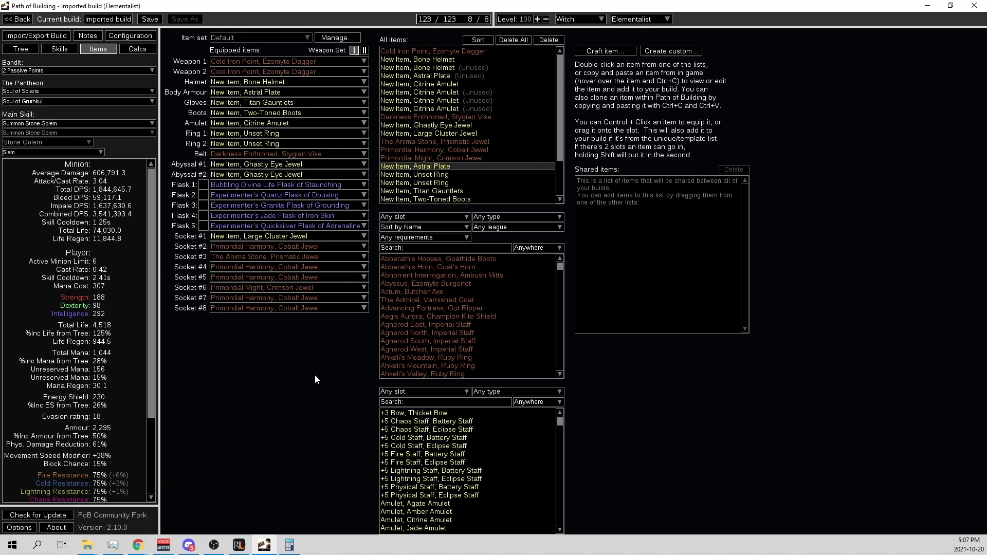
key(alt+Tab)
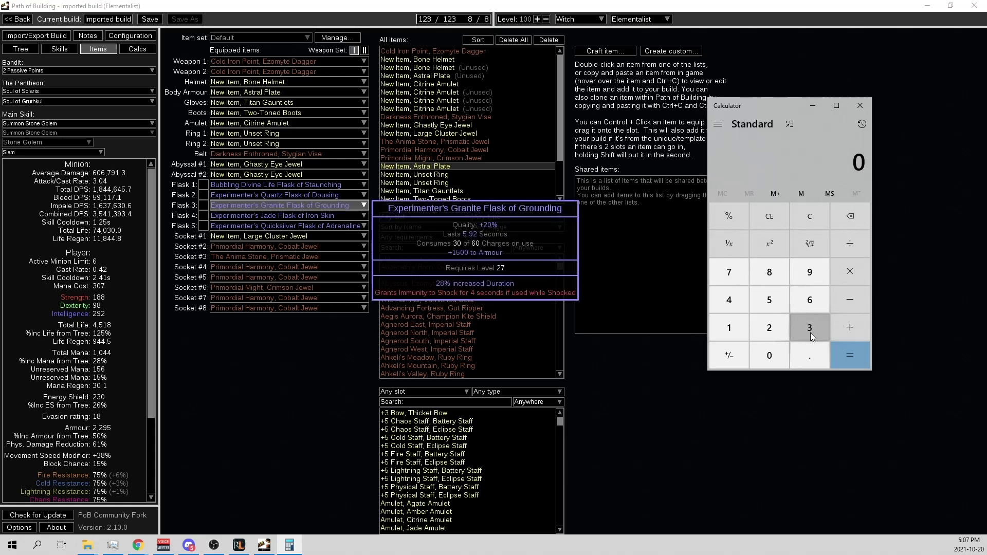
- Show the Summon Stone Golem gem links, then compute 3 ÷ 3.04 in Calculator
click(59, 49)
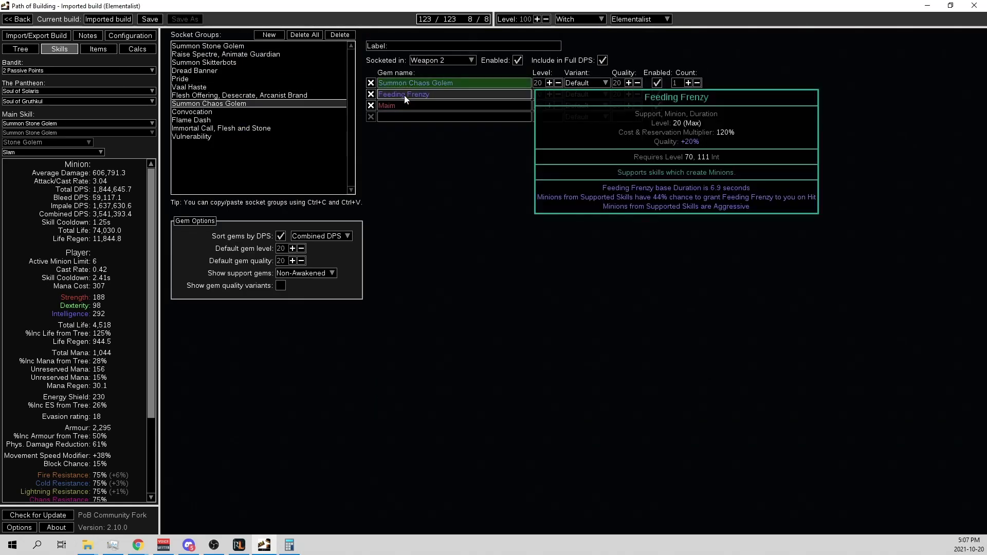
click(232, 46)
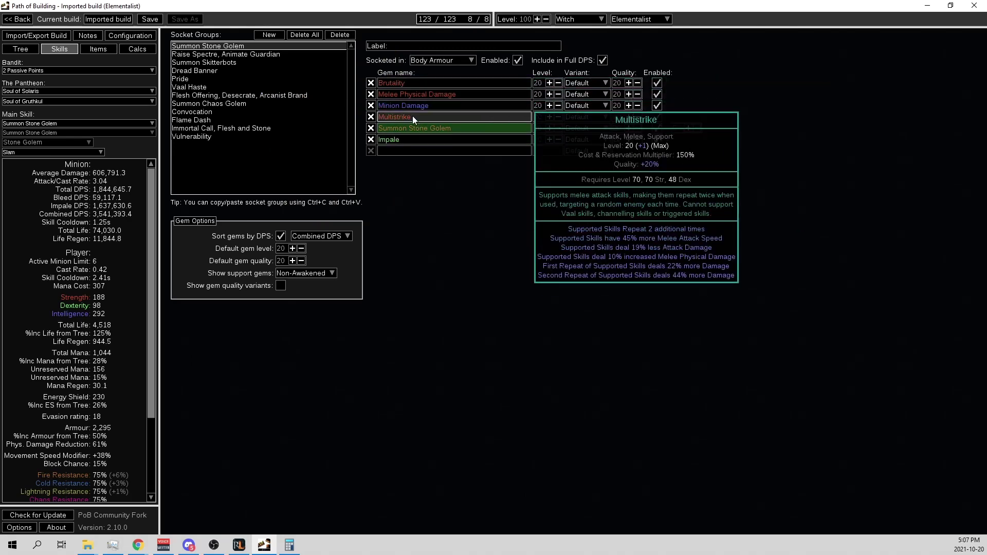
key(alt+Tab)
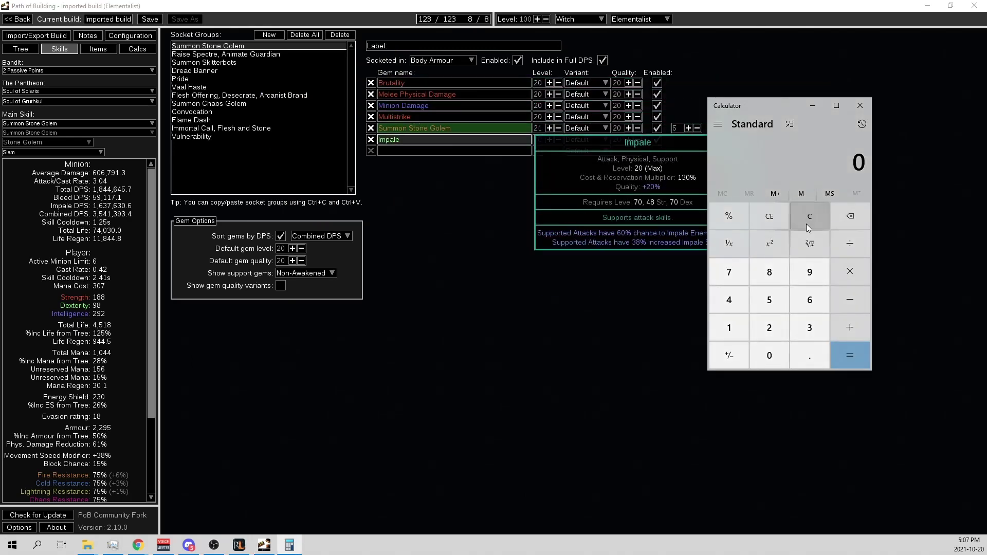
click(811, 334)
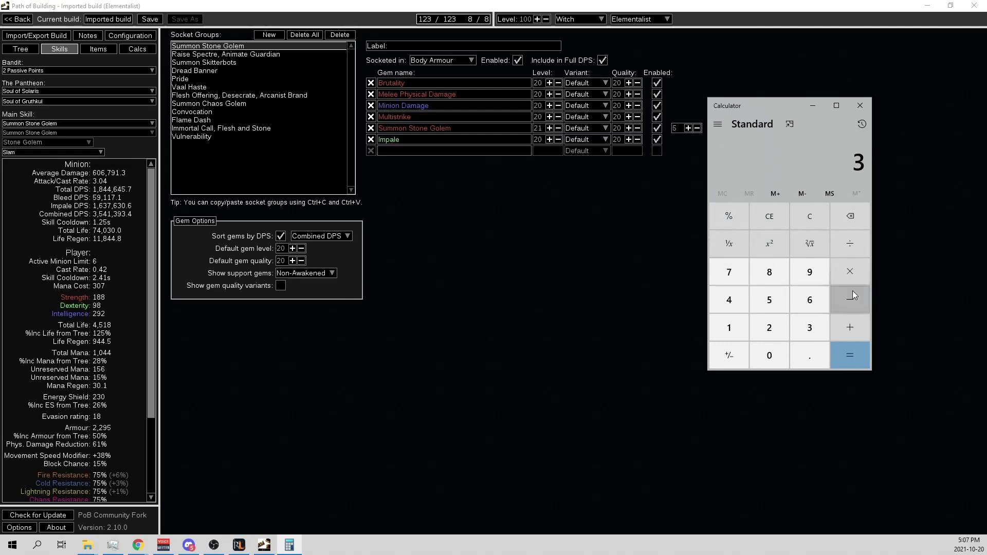
click(815, 355)
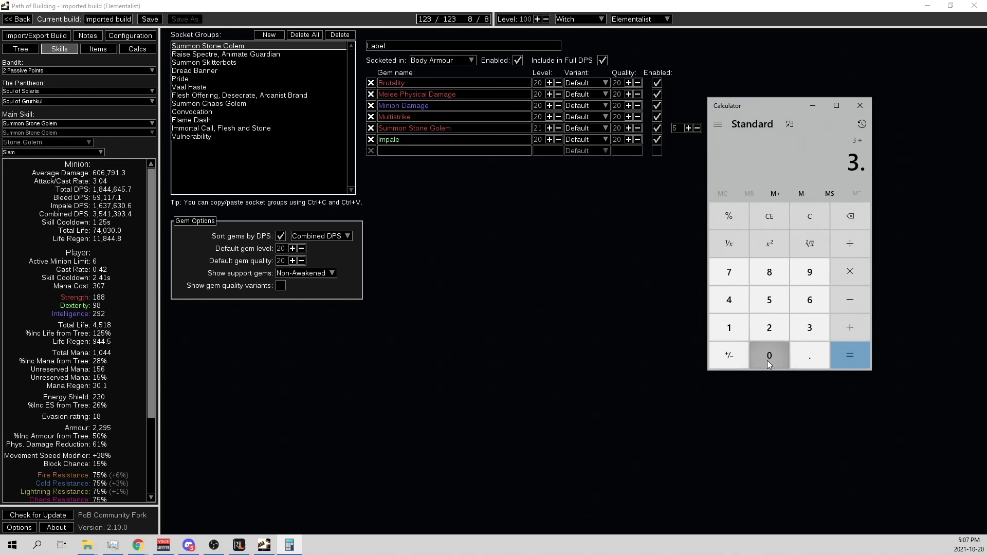
click(769, 357)
click(729, 301)
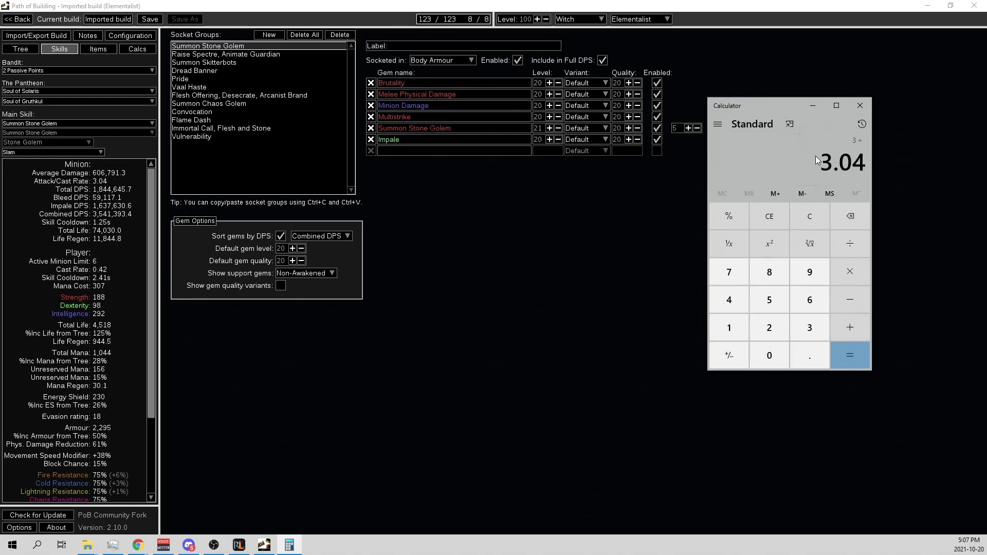
click(841, 359)
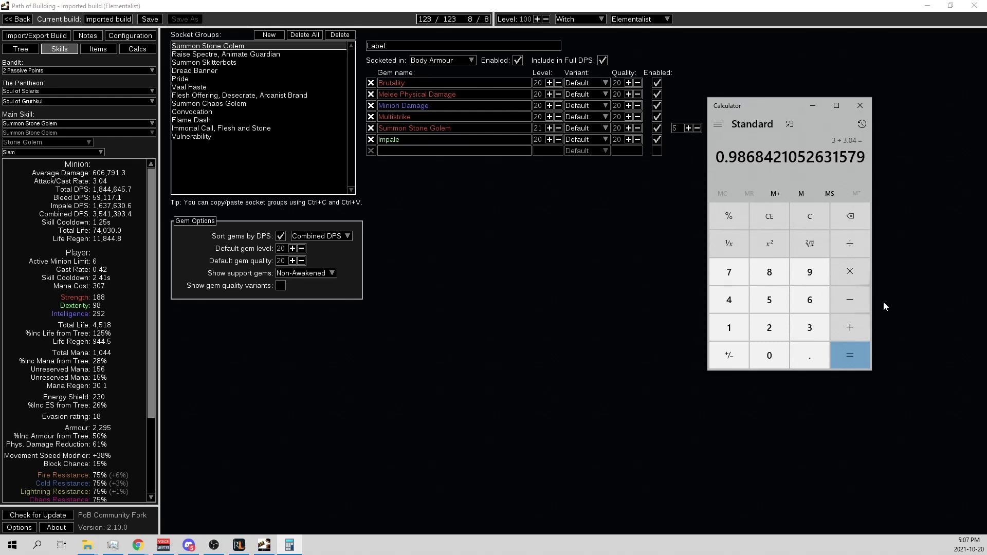
- Subtract 1.25 from the 0.9868 result, then clear the marked .263 digits
click(850, 300)
click(741, 323)
text(.25)
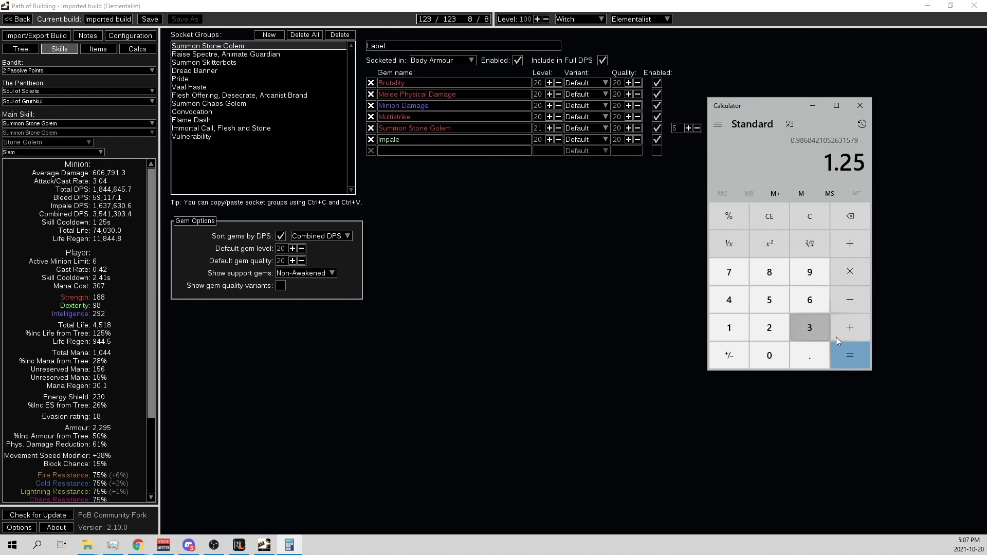
click(844, 352)
drag(730, 162, 760, 160)
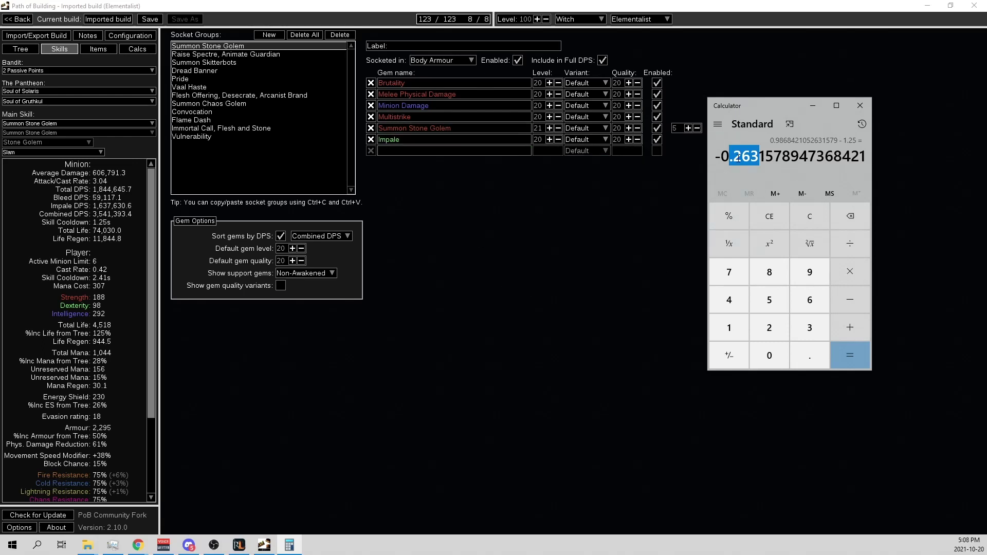
click(786, 183)
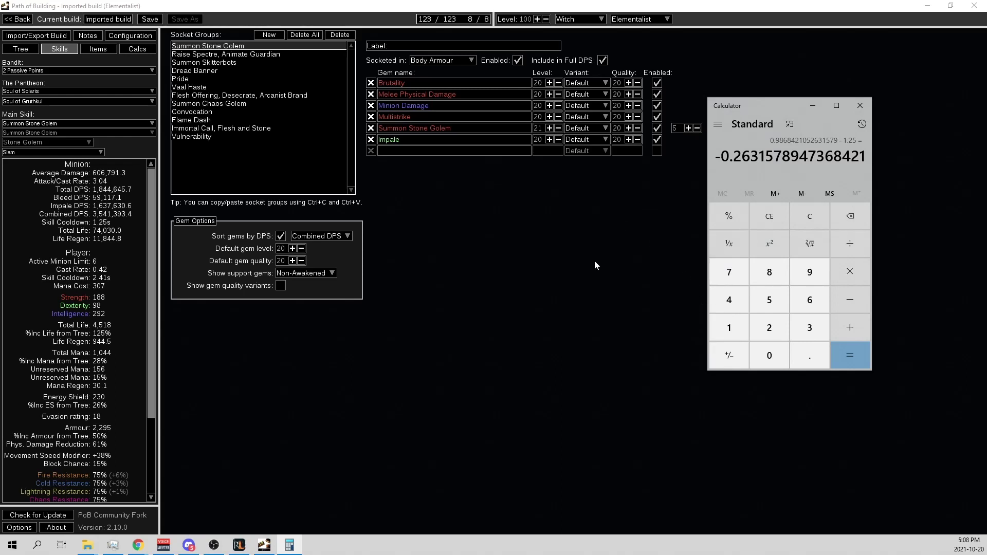
- Glance at the passive tree and the gem links back in Path of Building
click(495, 274)
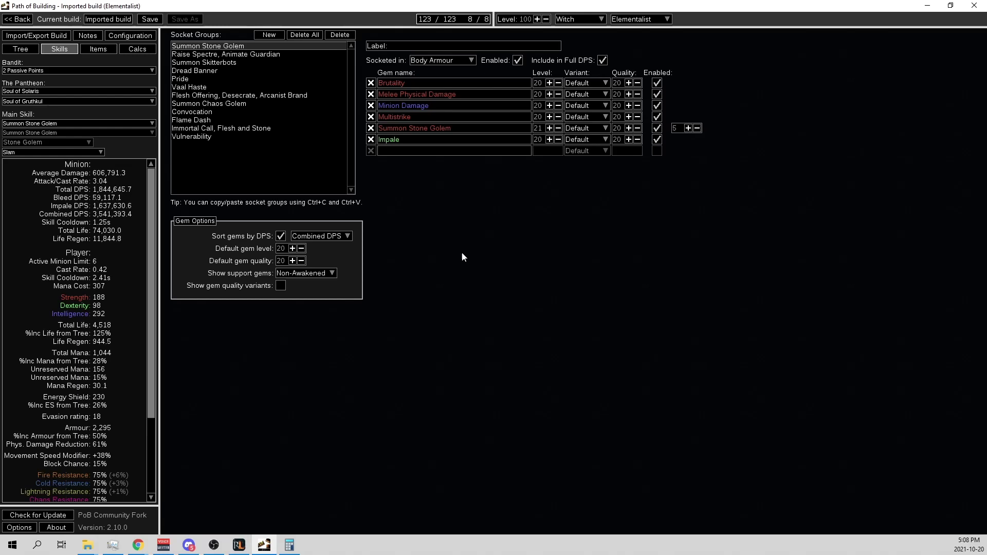
click(21, 48)
click(59, 50)
- Clear Calculator, compute 4 ÷ 3.04 = 1.3157894736842 and select the result
key(alt+Tab)
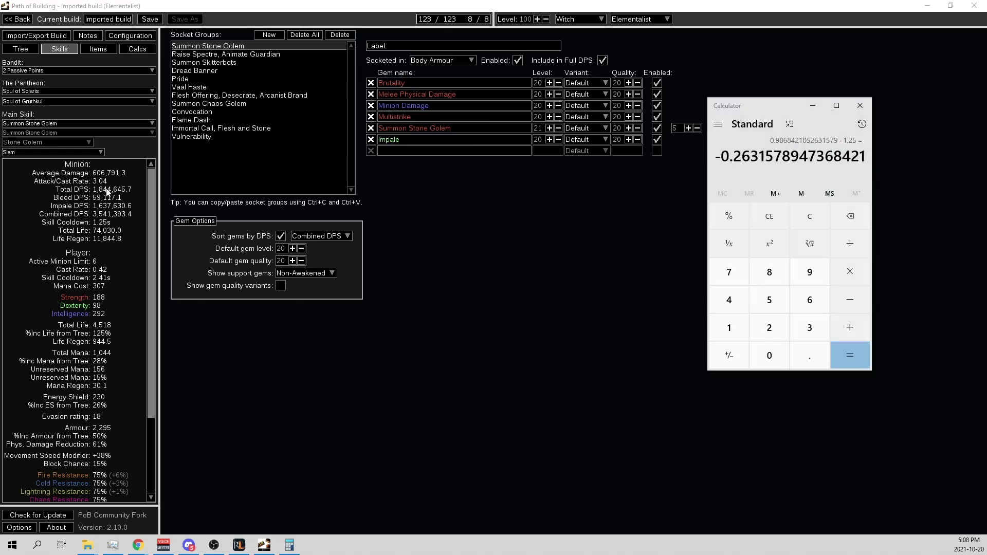
click(779, 218)
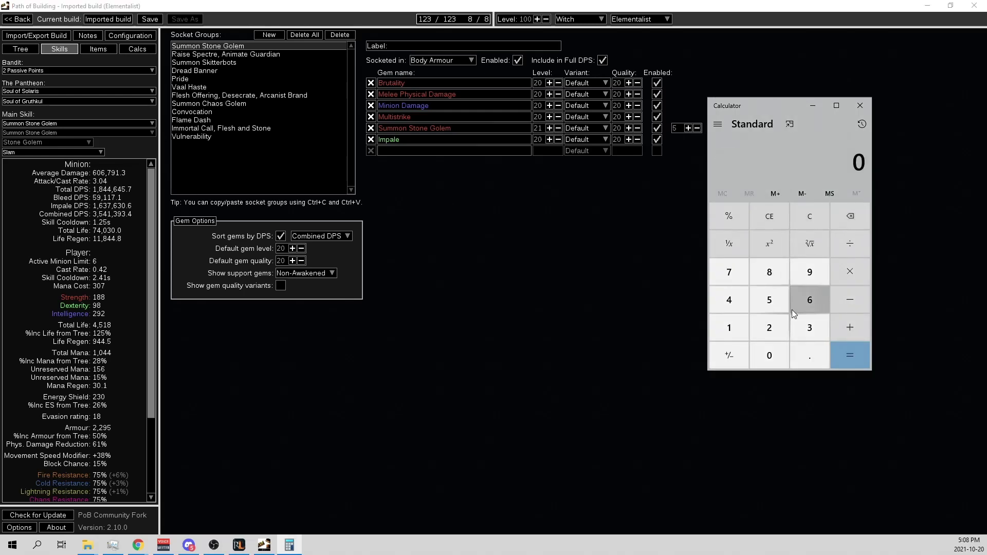
click(736, 302)
click(850, 248)
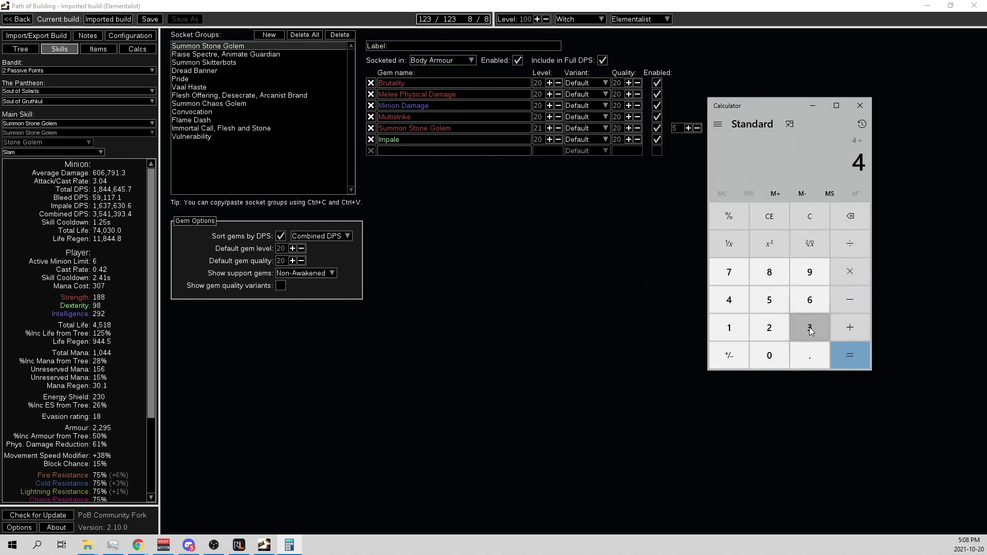
click(810, 328)
click(809, 356)
click(769, 356)
click(728, 301)
click(855, 351)
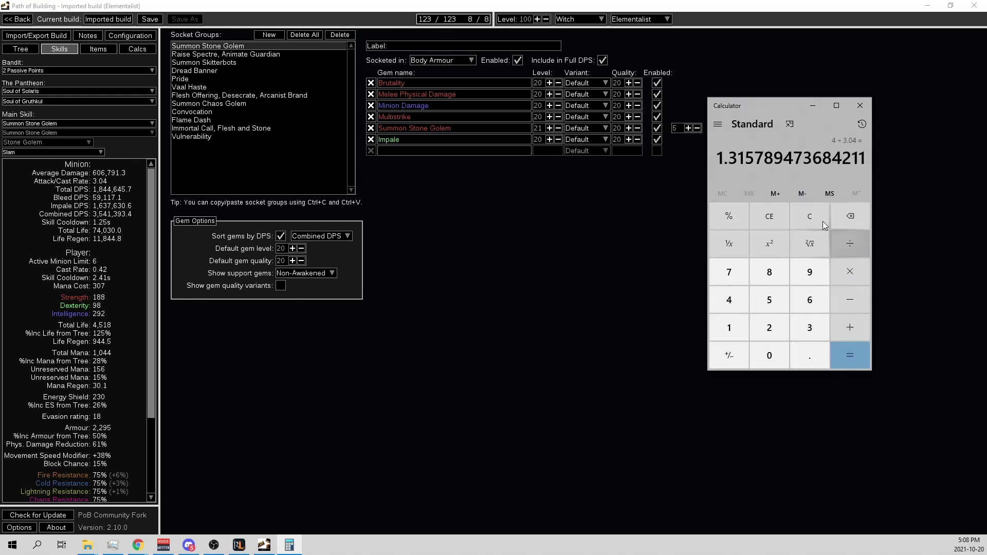
drag(709, 159, 783, 160)
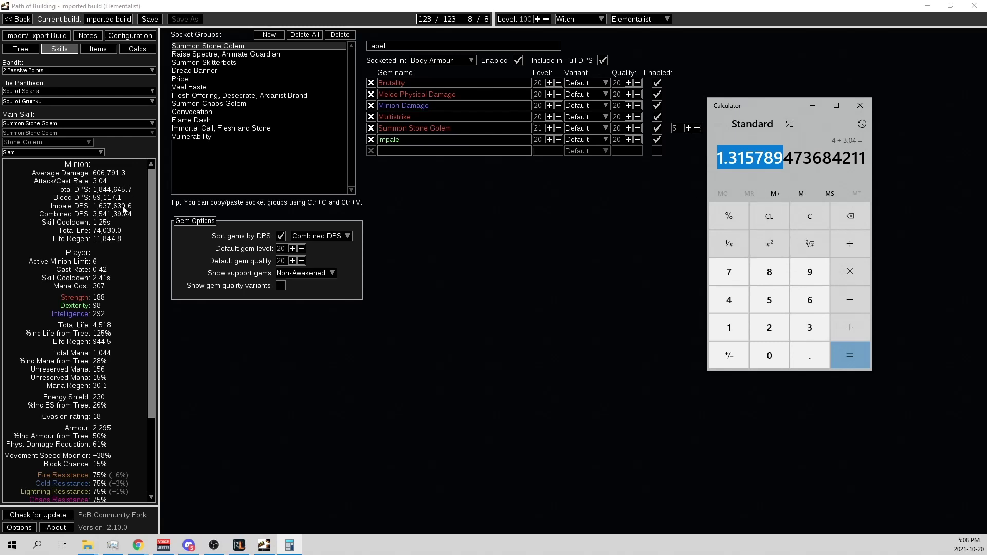
- Close Calculator and open, then dismiss, the Summon Stone Golem quality variant list unchanged
click(860, 106)
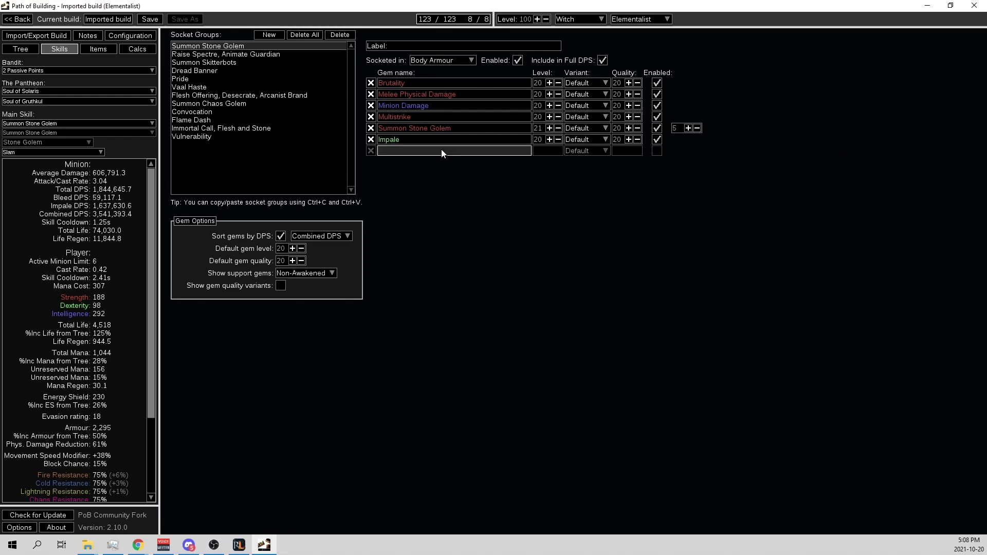
mouse_move(399, 119)
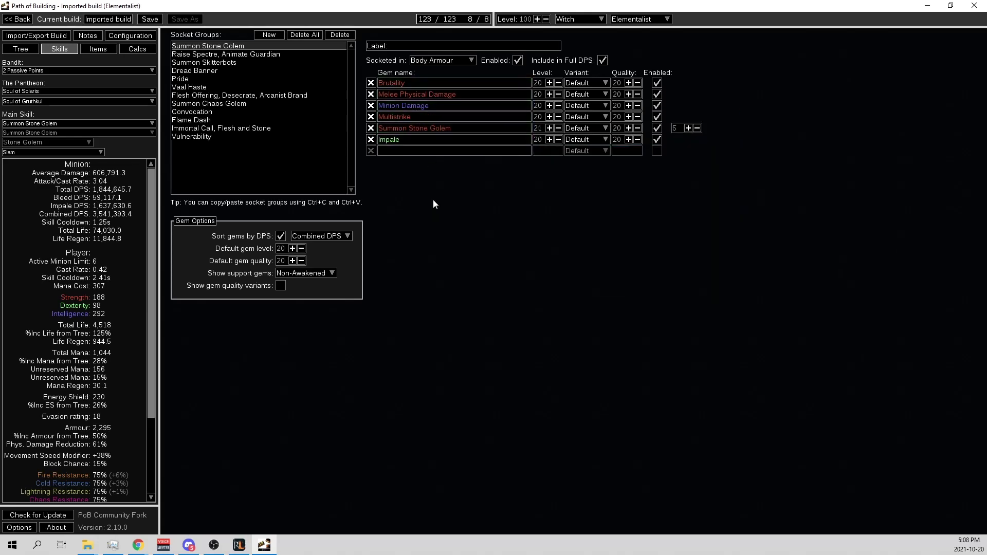
click(586, 128)
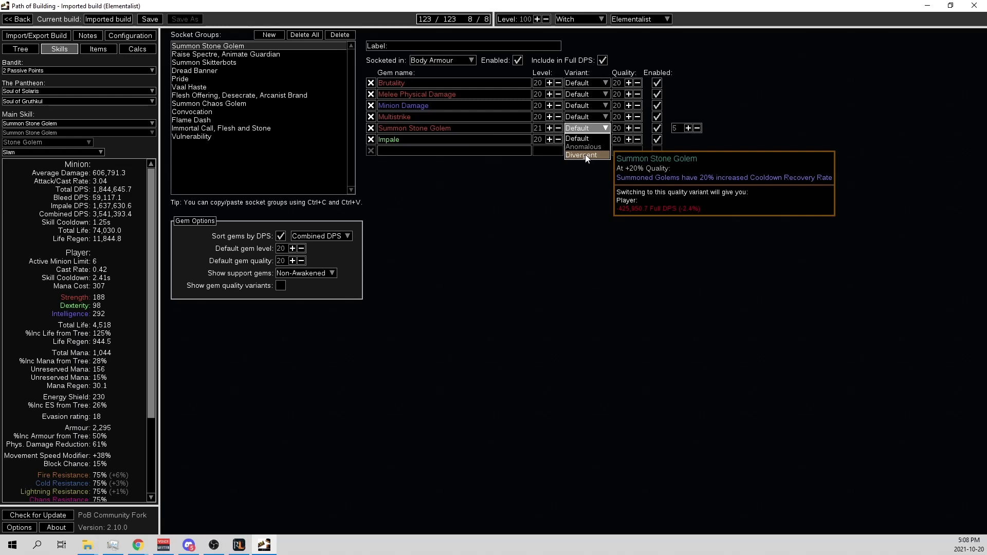
click(566, 249)
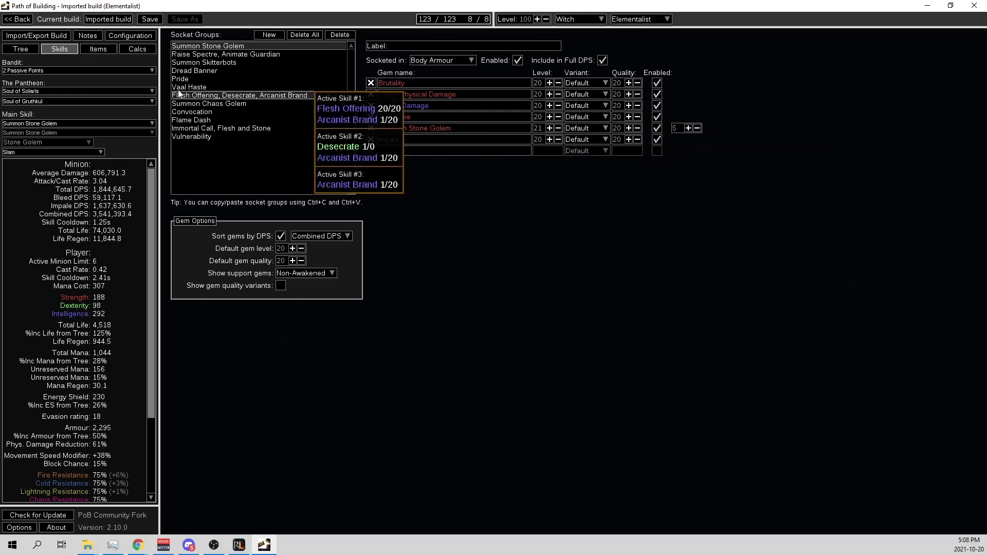
- Alternate between the equipped items and gem links twice, ending on the passive tree
click(92, 49)
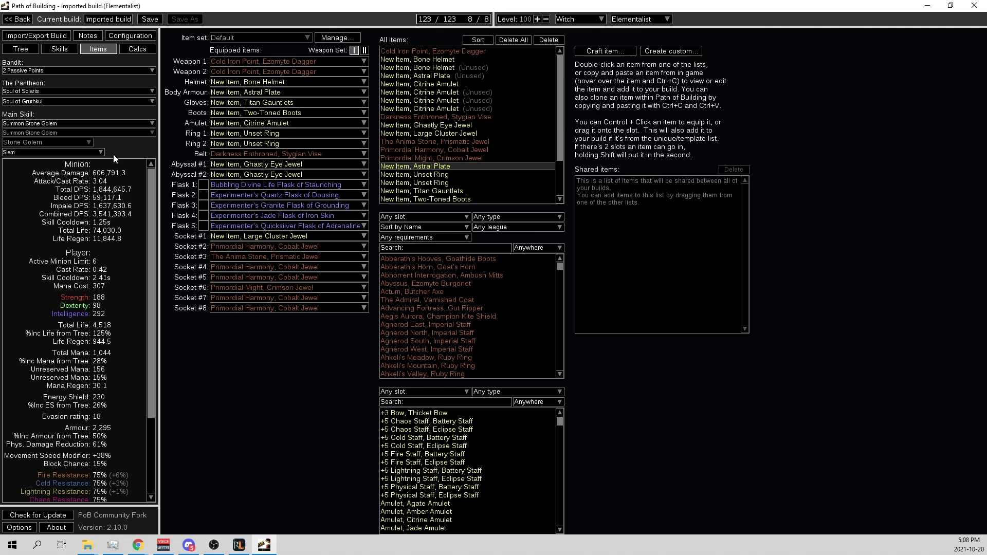
click(60, 49)
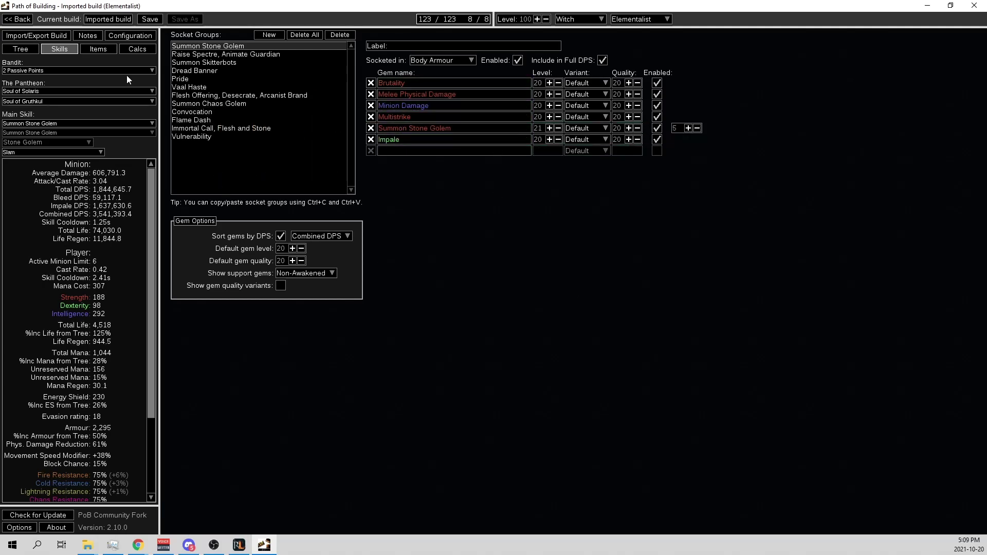
click(98, 49)
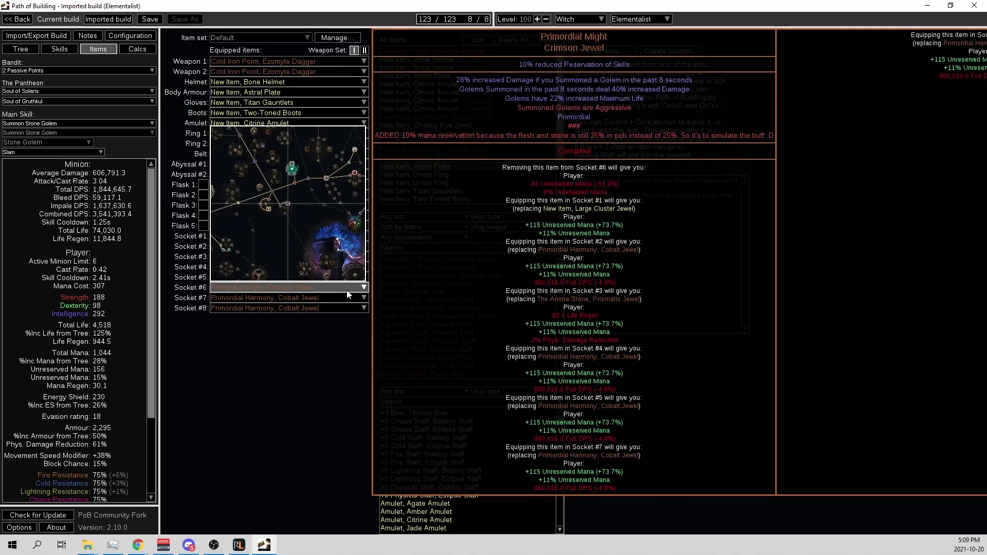
click(60, 49)
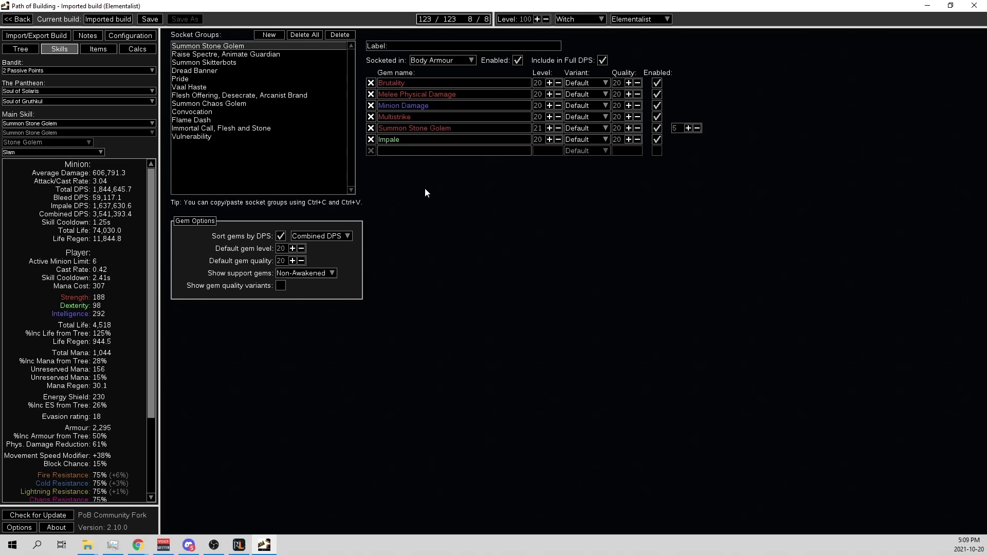
click(20, 50)
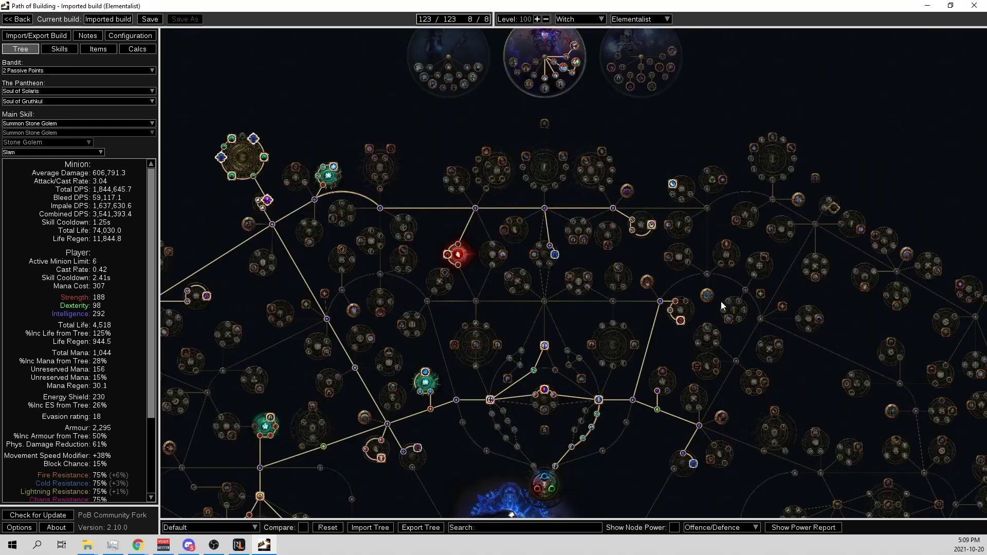
- Browse the Summon Chaos Golem and Raise Spectre, Animate Guardian links, then scroll the detailed calculations
click(60, 49)
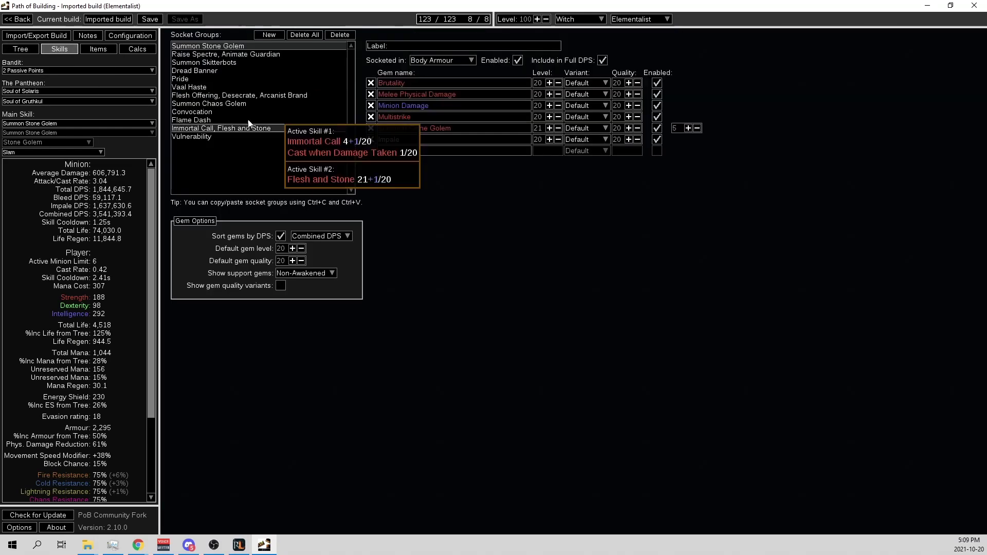
click(225, 105)
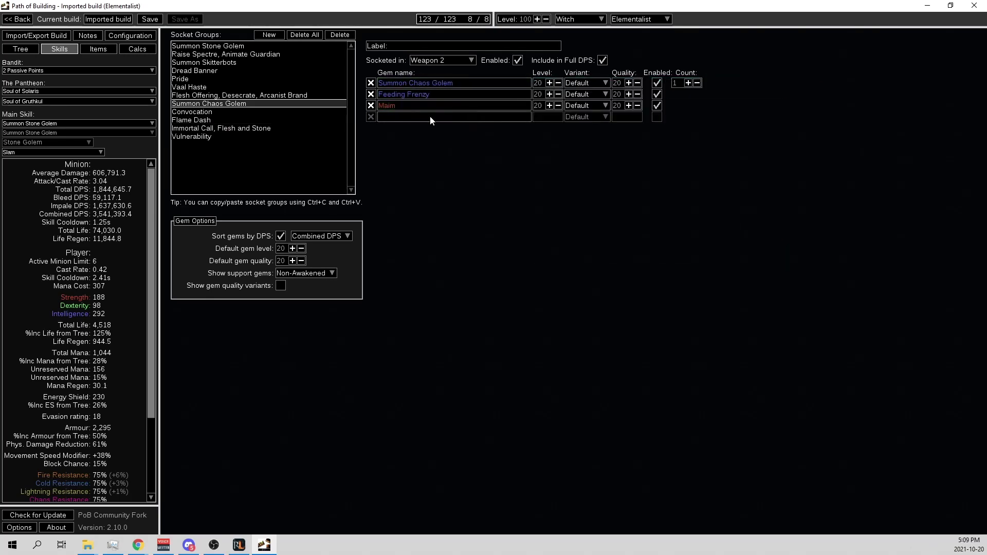
click(246, 57)
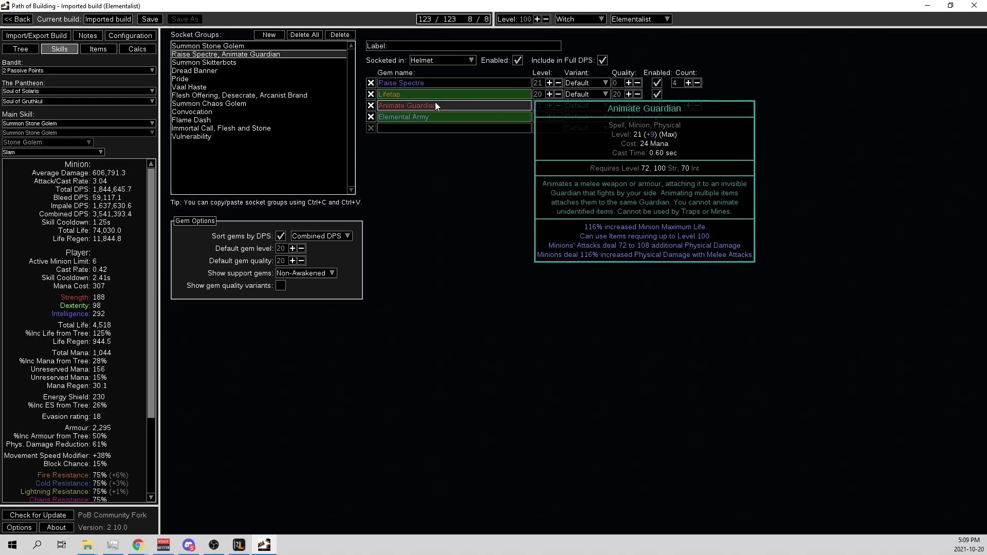
click(137, 48)
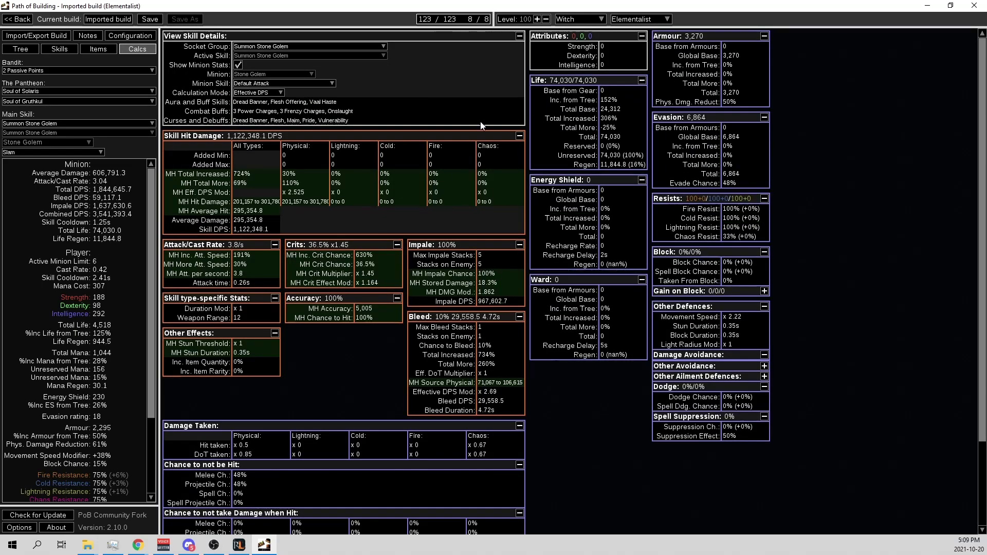
scroll(268, 45, down, 1)
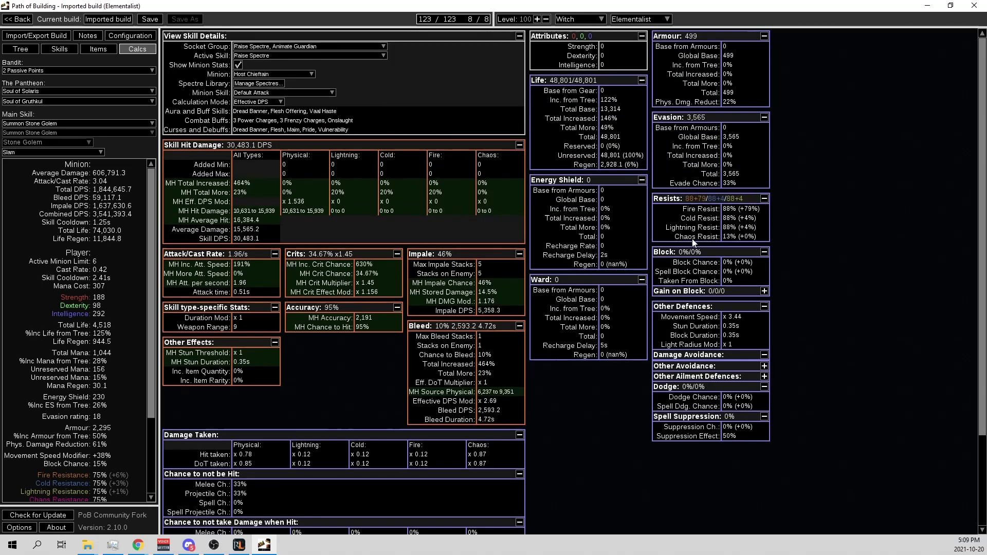
mouse_move(737, 230)
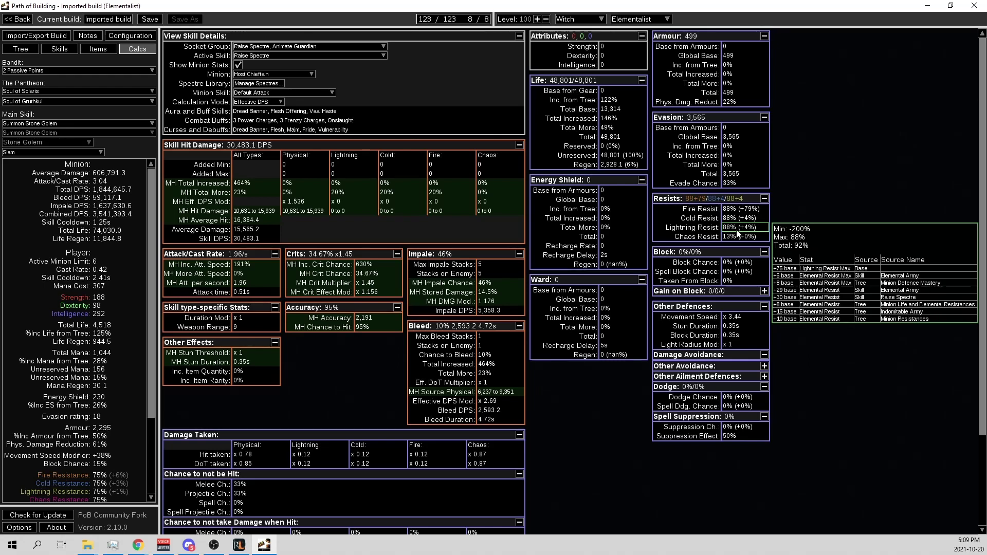
- Return to the Summon Chaos Golem Weapon 2 links with Feeding Frenzy and Maim, checking Convocation briefly
click(57, 50)
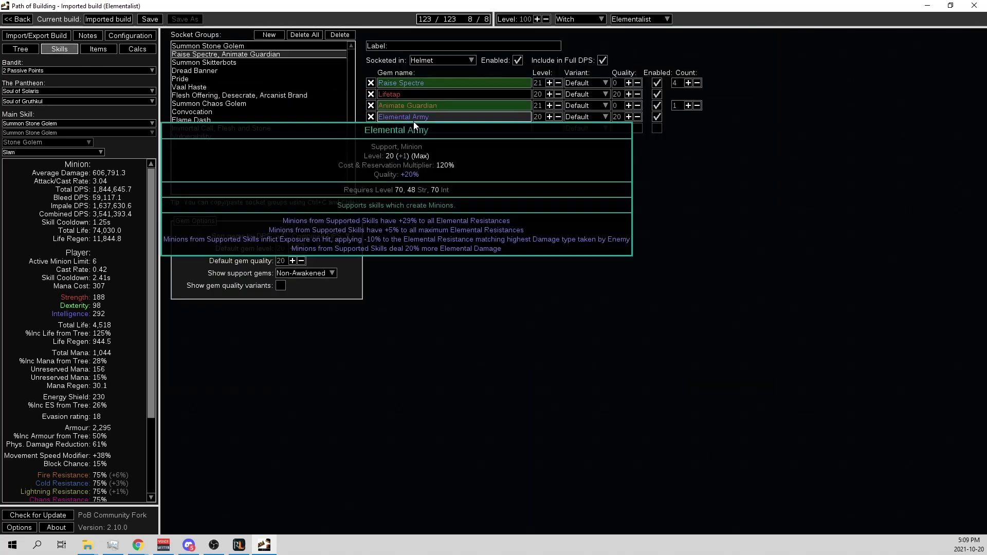
click(230, 105)
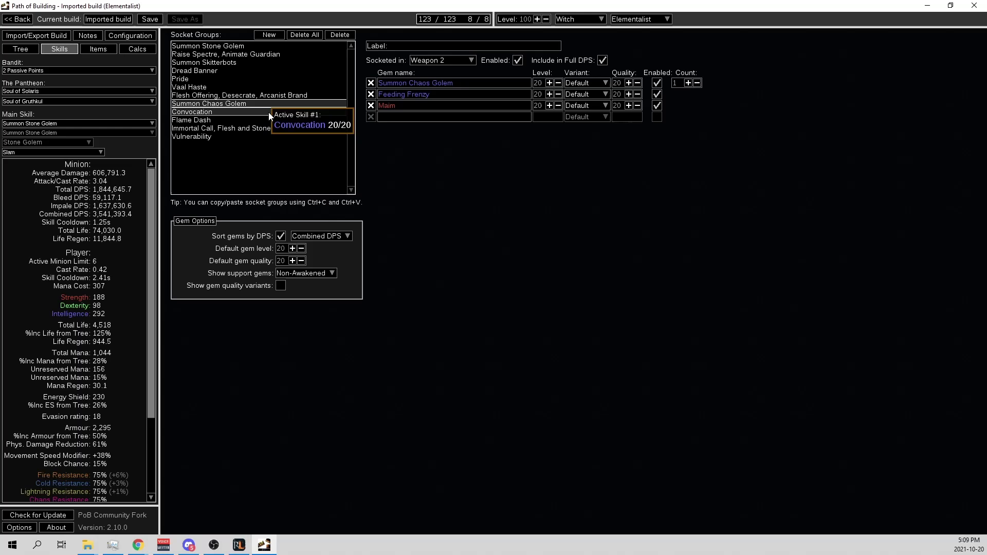
click(268, 111)
click(260, 105)
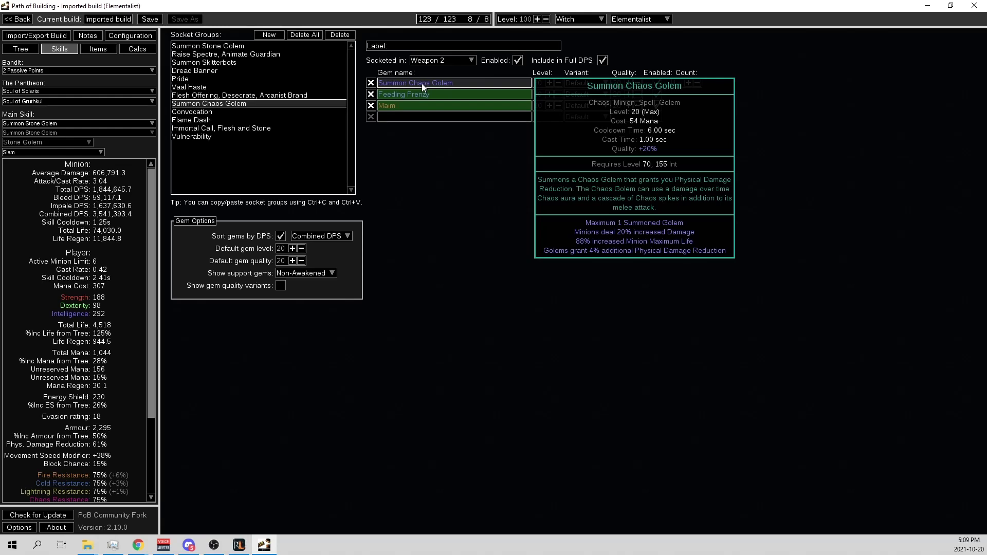
click(101, 49)
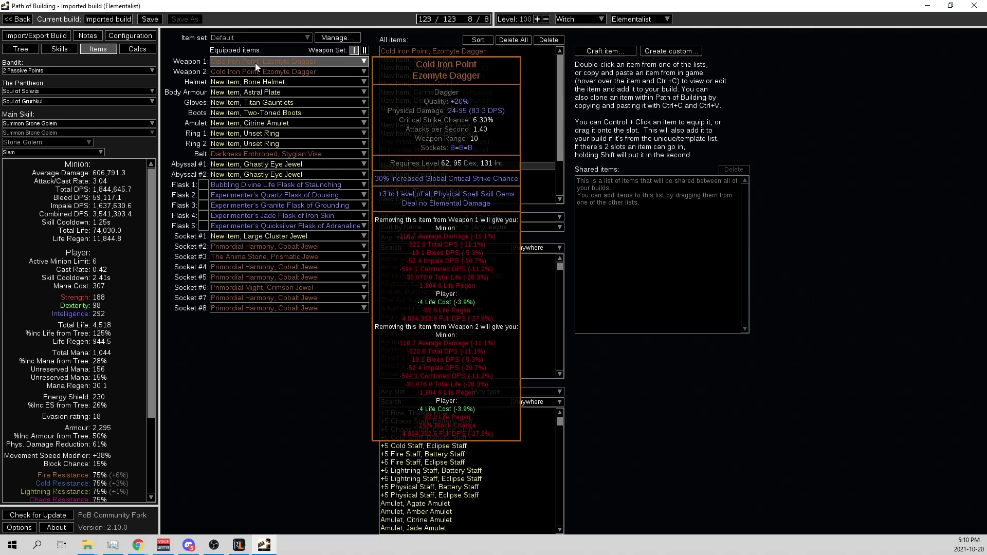
click(59, 49)
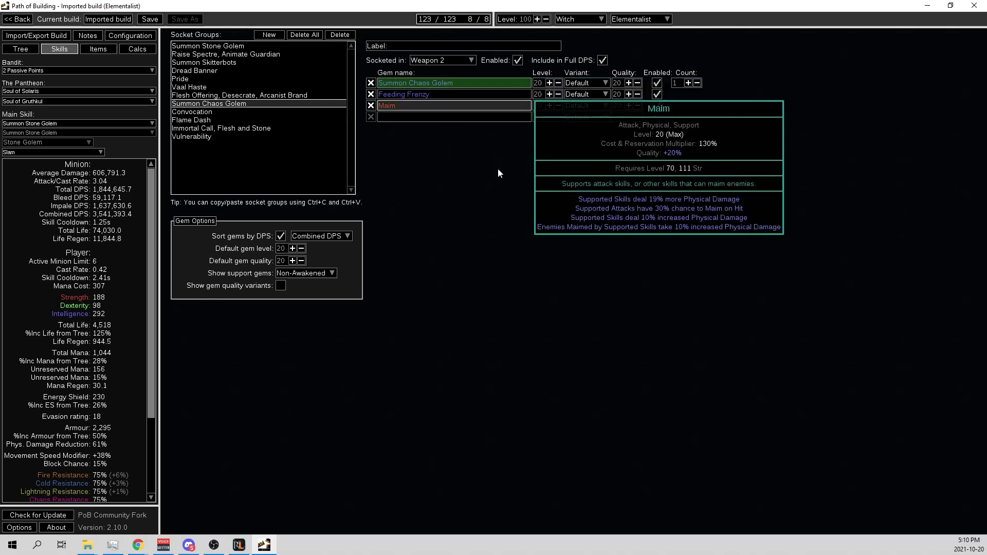
mouse_move(490, 85)
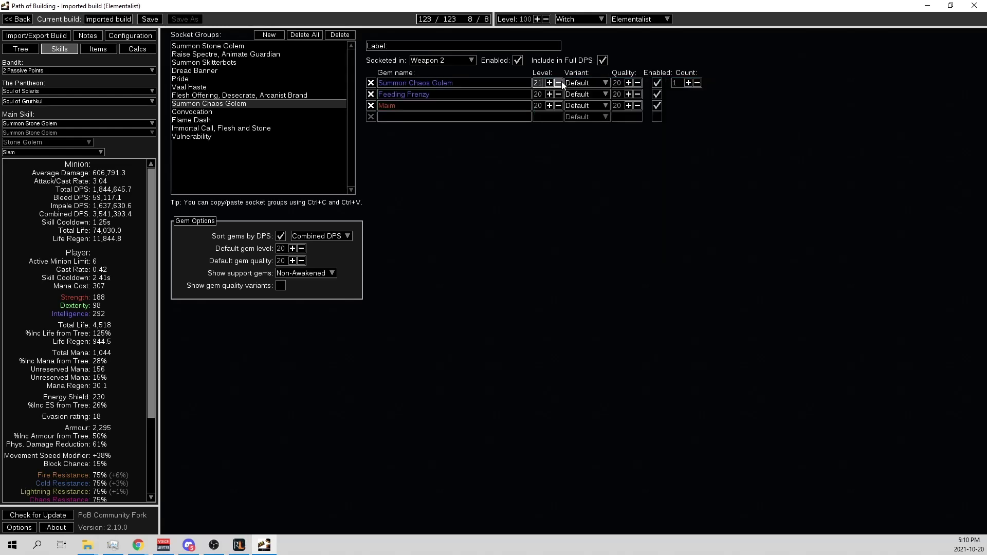
click(561, 82)
mouse_move(502, 79)
mouse_move(423, 88)
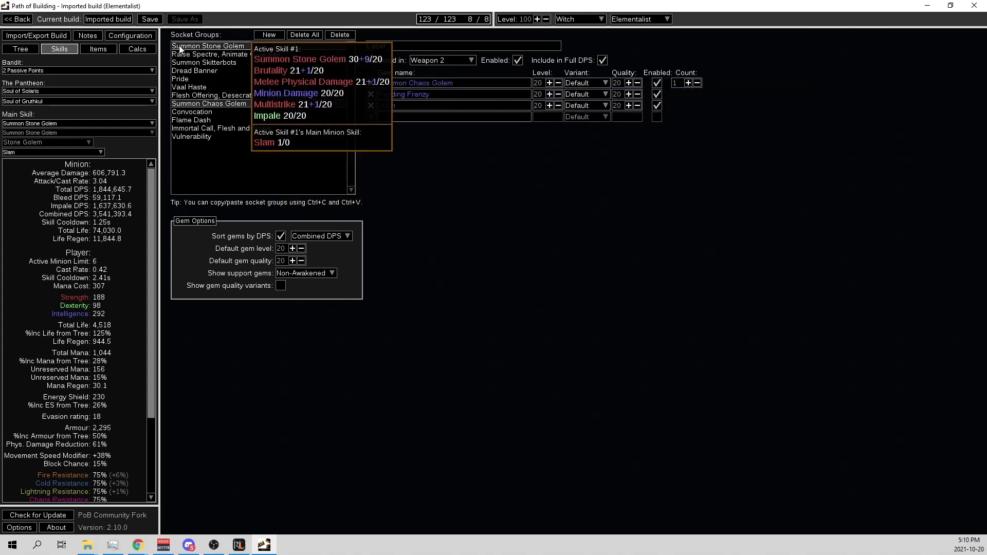
- Glance at the equipped items, then browse the Convocation and Flame Dash socket groups
click(97, 49)
mouse_move(256, 122)
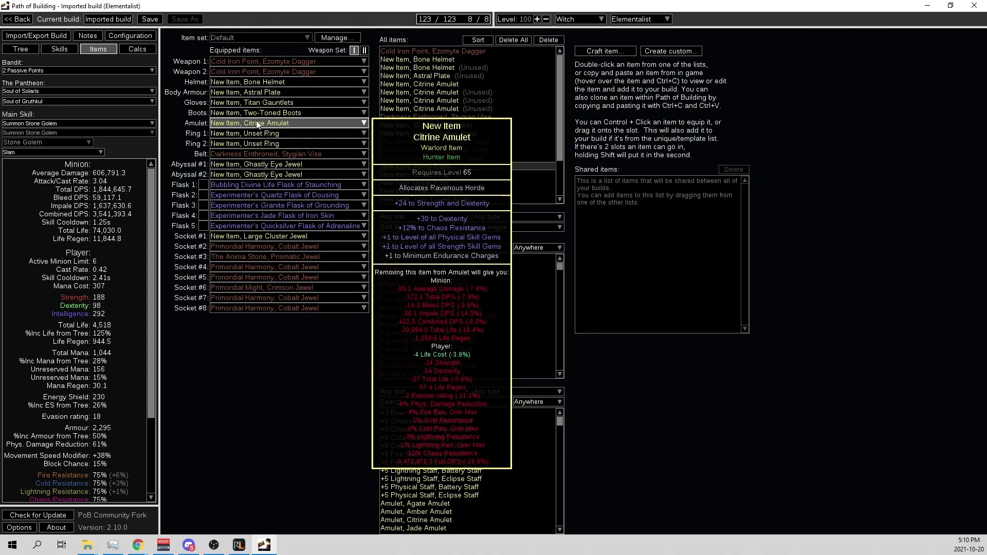
click(58, 48)
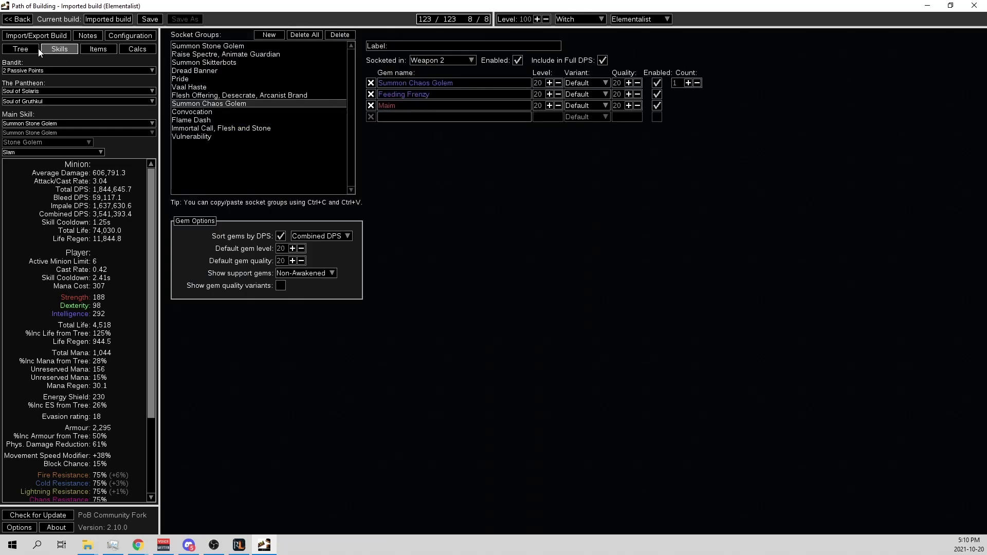
click(298, 111)
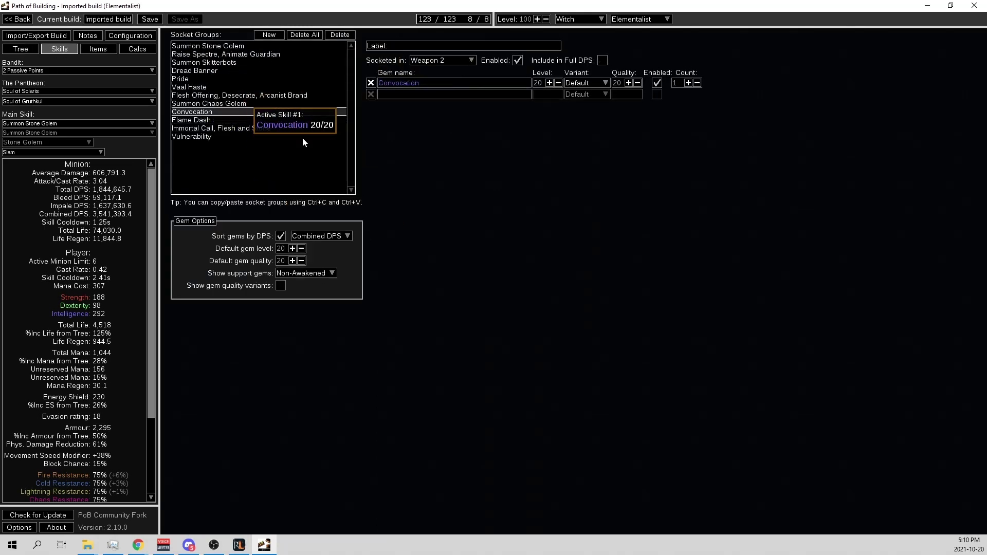
click(235, 119)
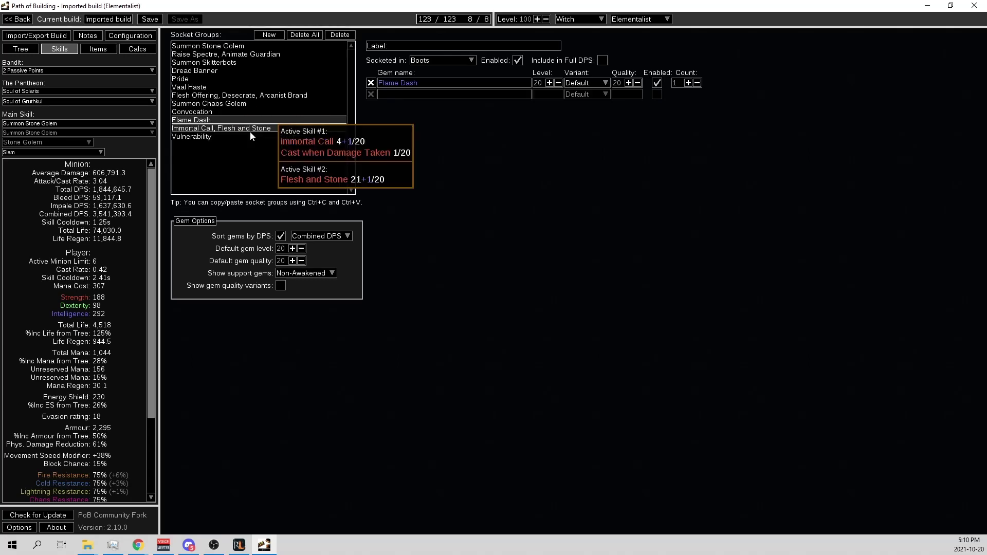
- Remove Cast when Damage Taken's quality in the Immortal Call, Flesh and Stone link, then recheck the items
click(232, 129)
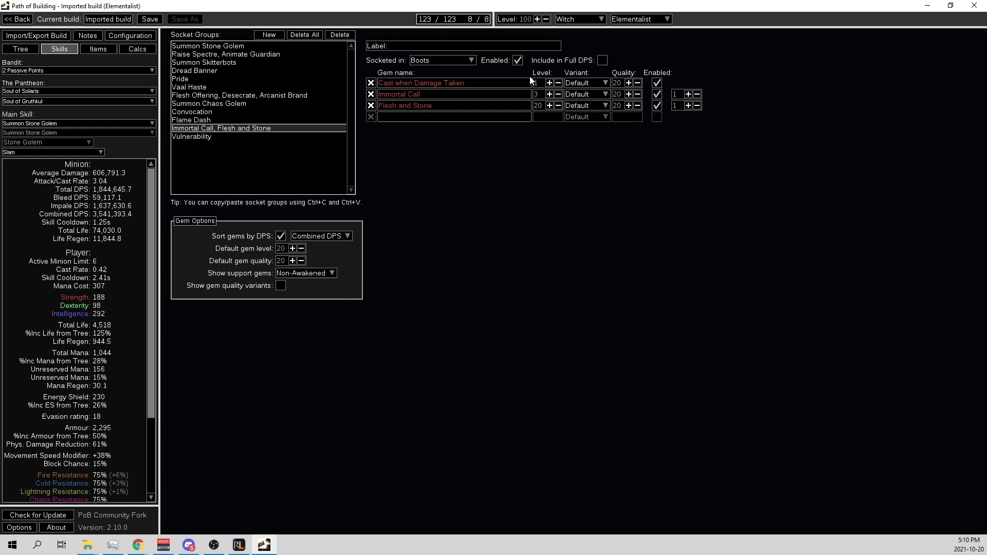
double_click(617, 83)
key(BackSpace)
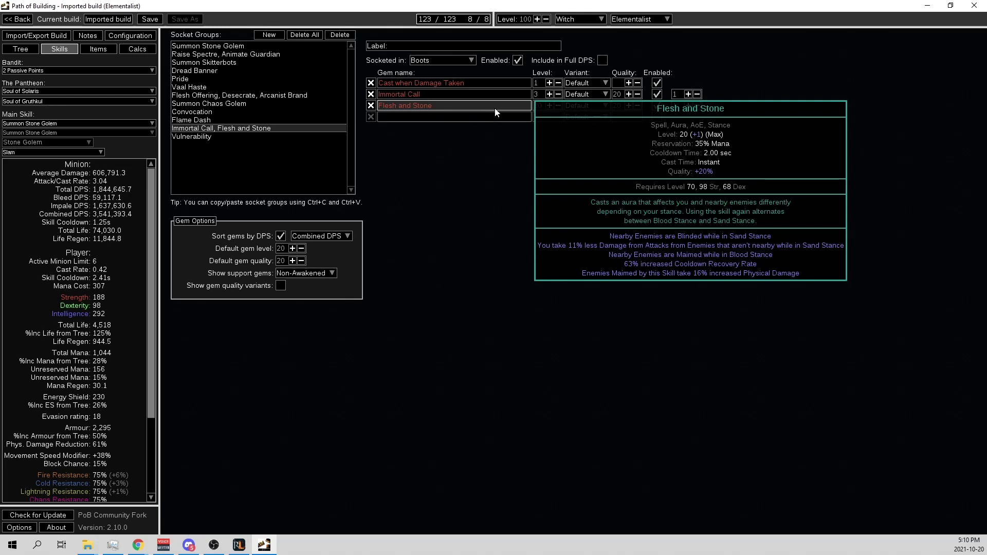
click(92, 49)
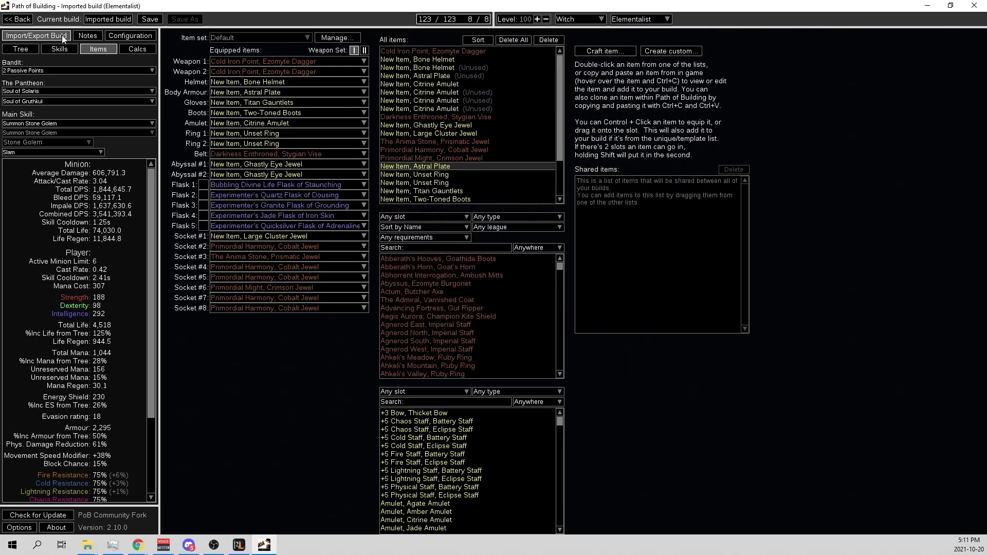
click(58, 49)
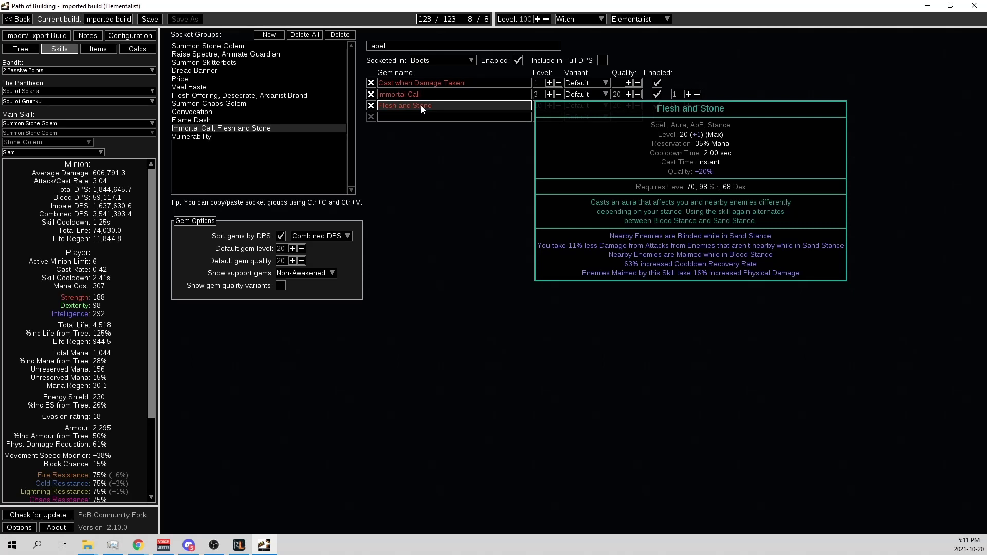
mouse_move(428, 107)
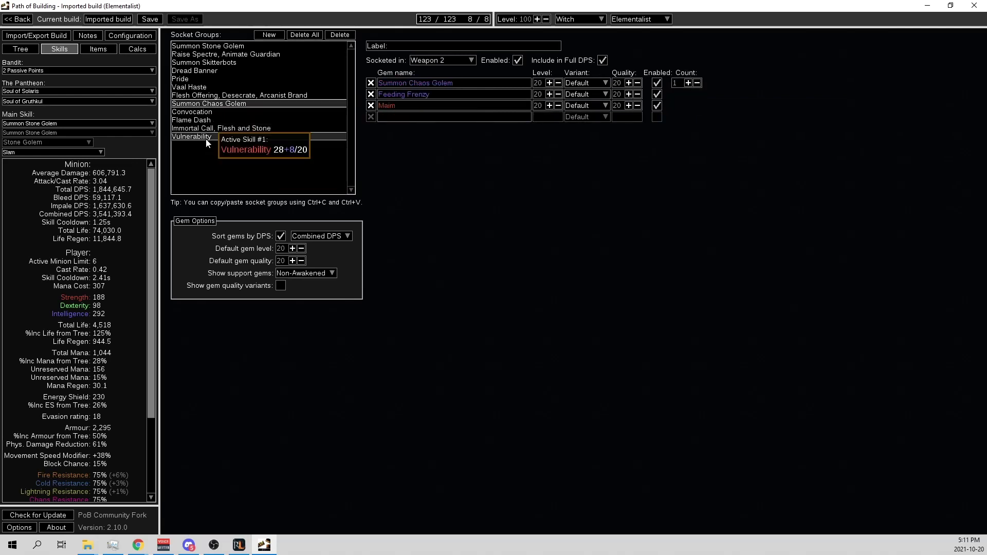
- Browse the Summon Chaos Golem, Vulnerability and Raise Spectre, Animate Guardian links, then list the equipped items
click(221, 103)
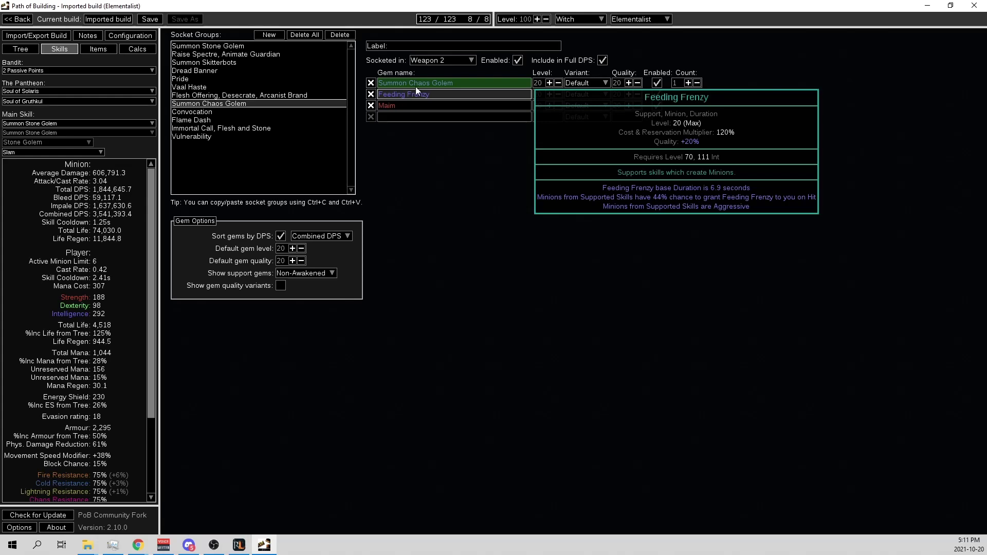
click(259, 136)
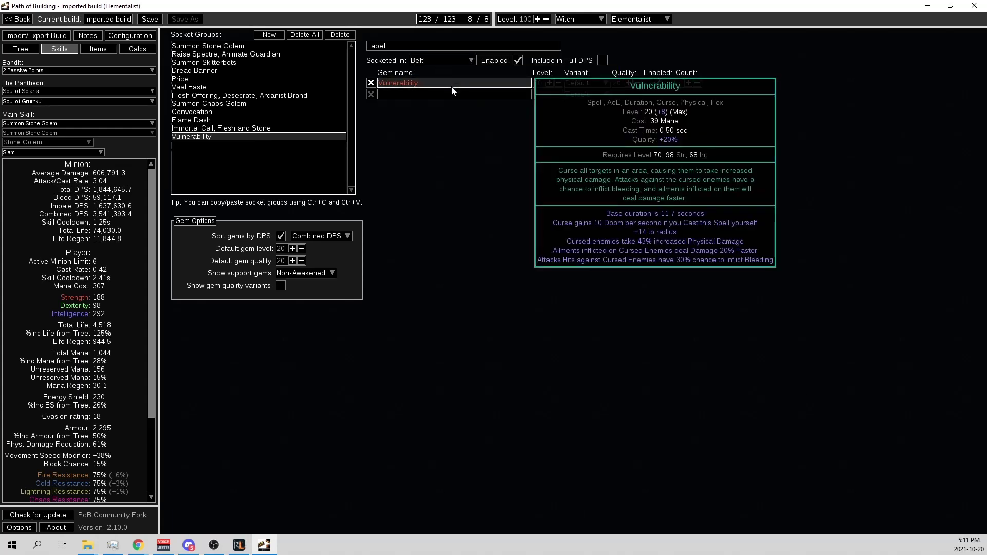
click(221, 54)
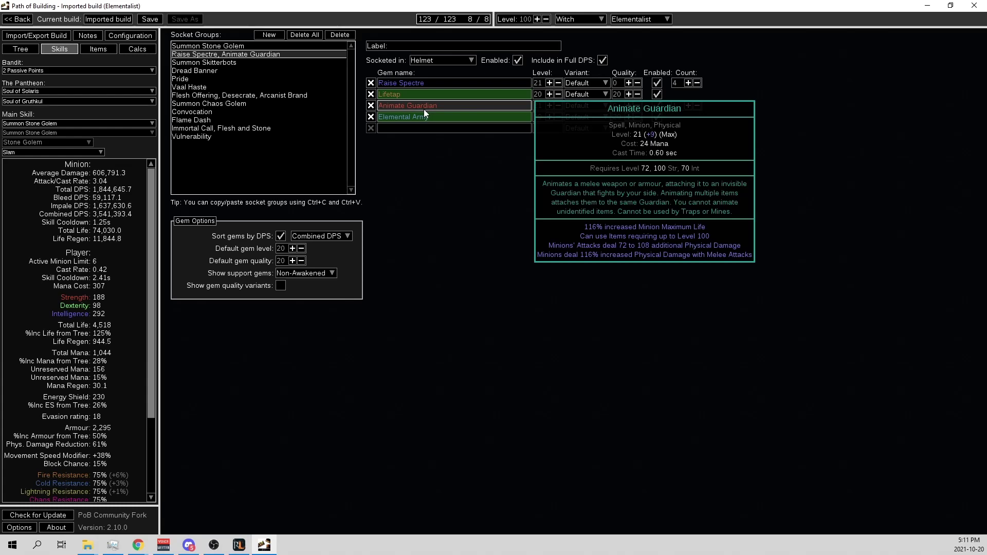
click(114, 48)
- Inspect the weapon and helmet items, then return to the helmet's Raise Spectre link at level 21
mouse_move(269, 79)
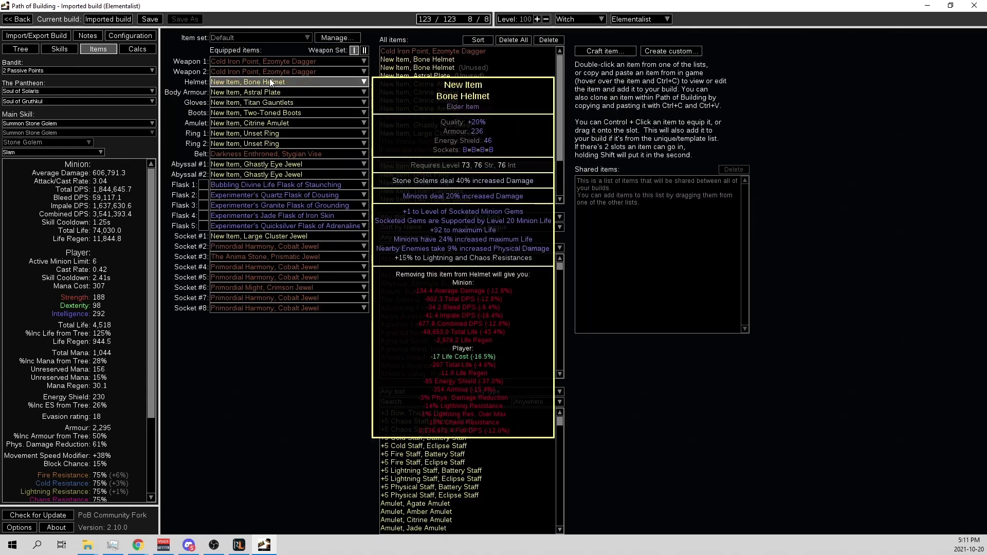
click(67, 48)
click(99, 49)
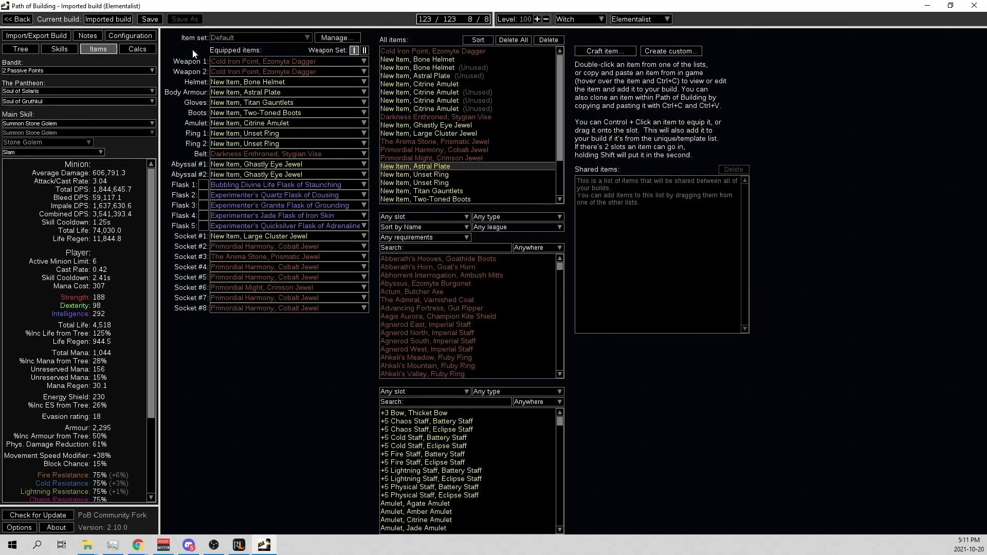
mouse_move(222, 61)
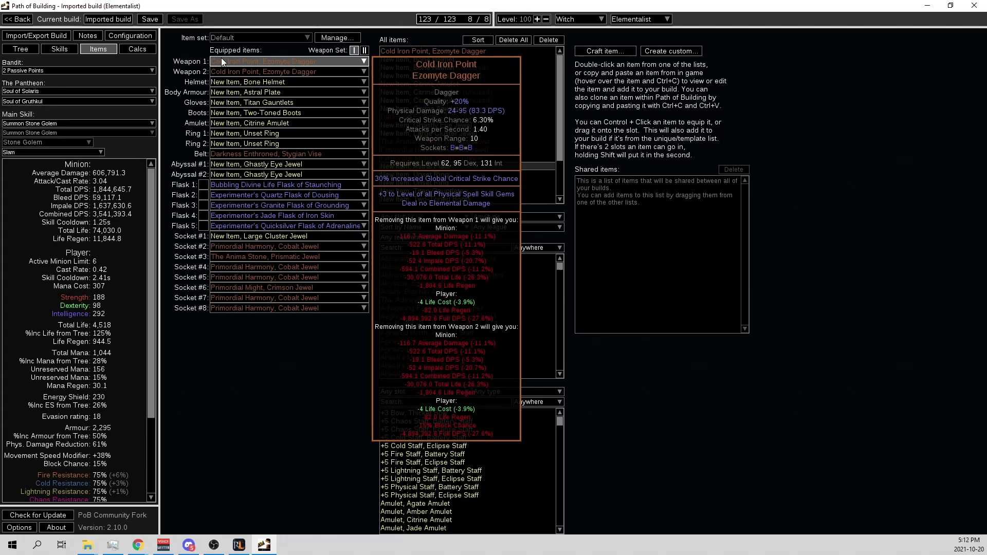
mouse_move(250, 68)
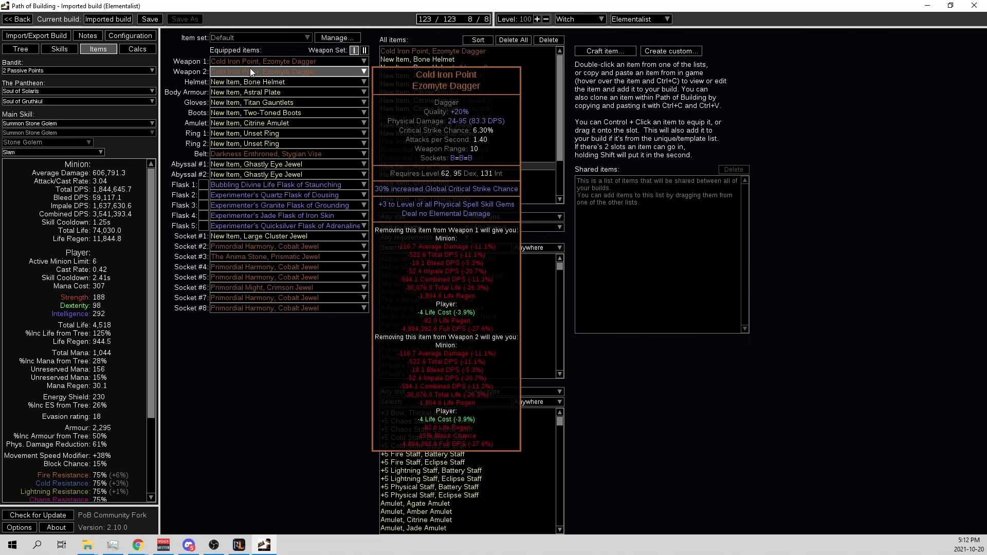
mouse_move(275, 84)
mouse_move(292, 67)
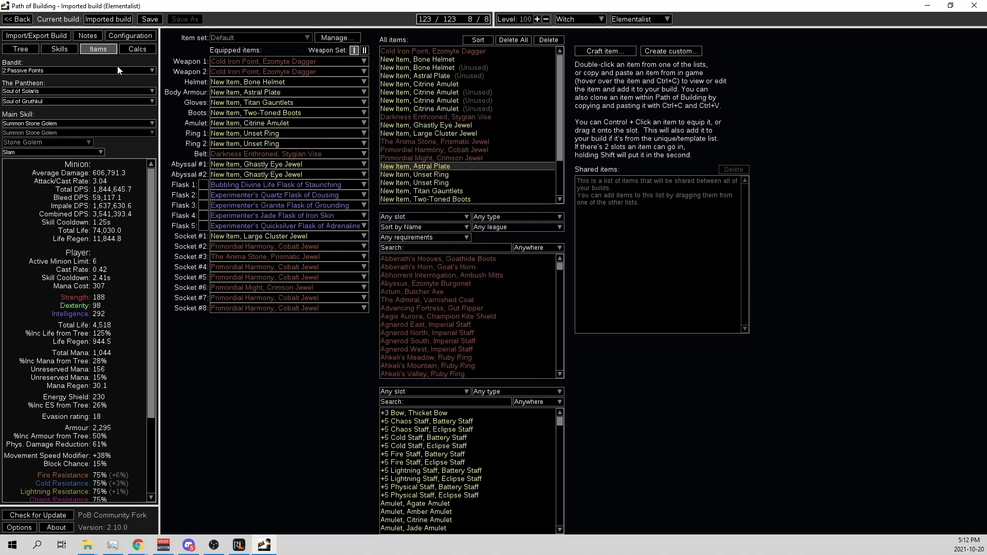
click(58, 49)
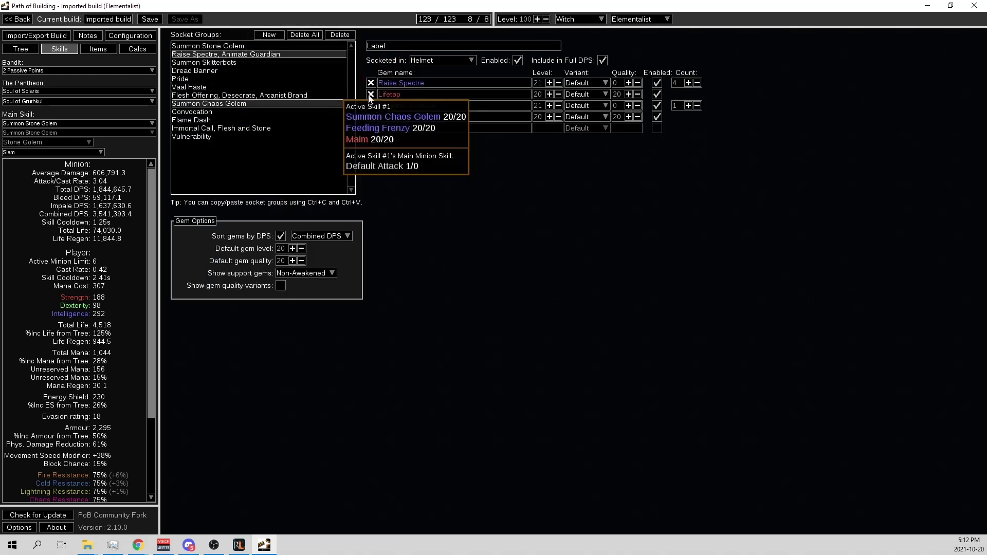
mouse_move(400, 82)
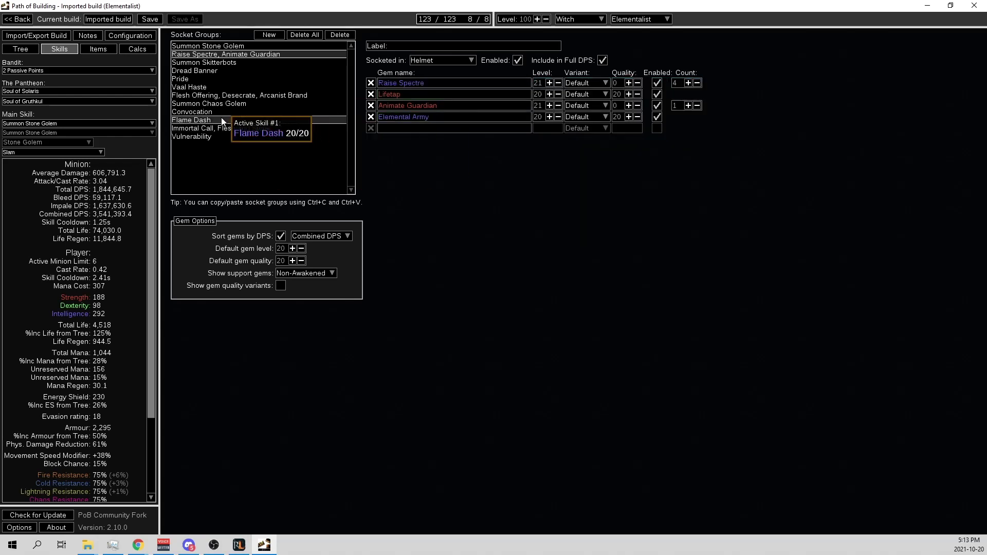
click(210, 105)
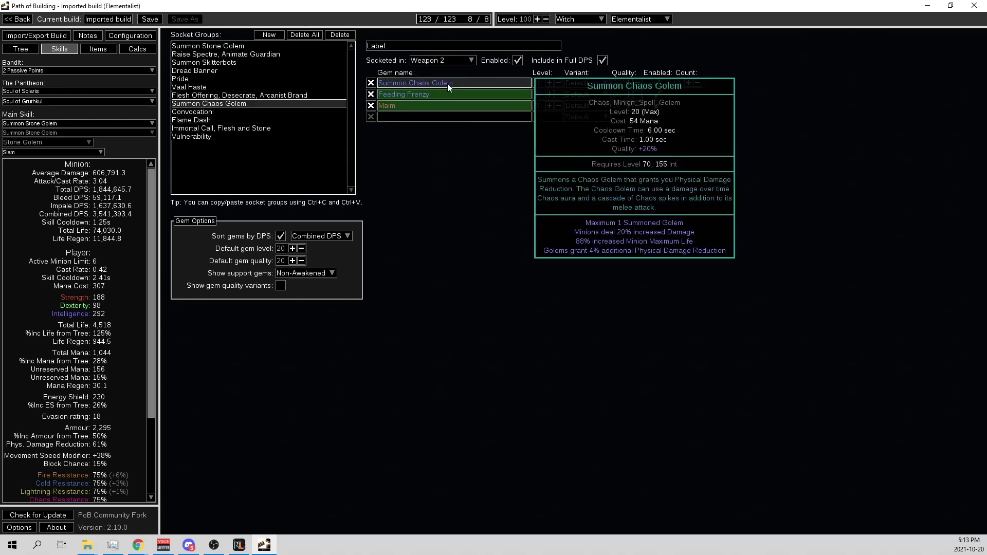
click(319, 54)
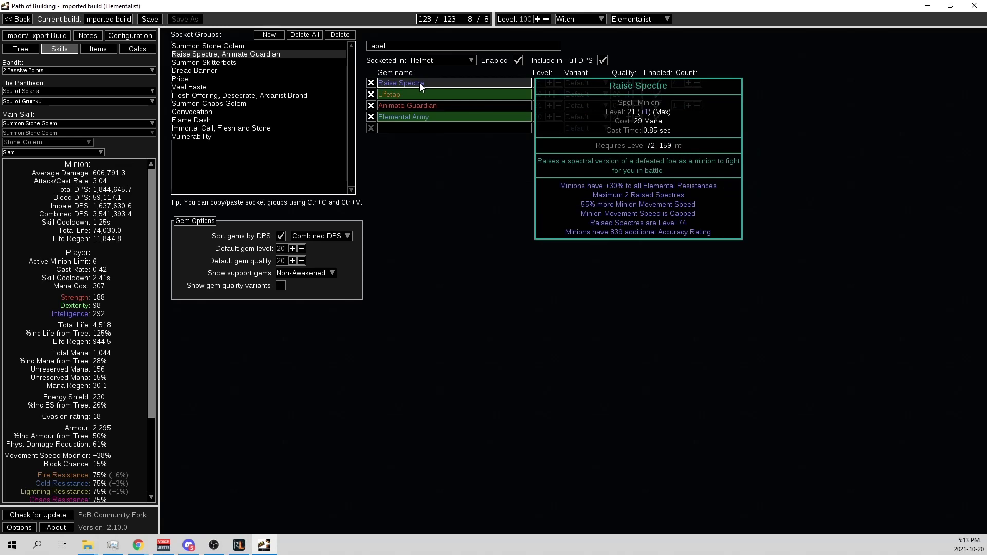
click(95, 50)
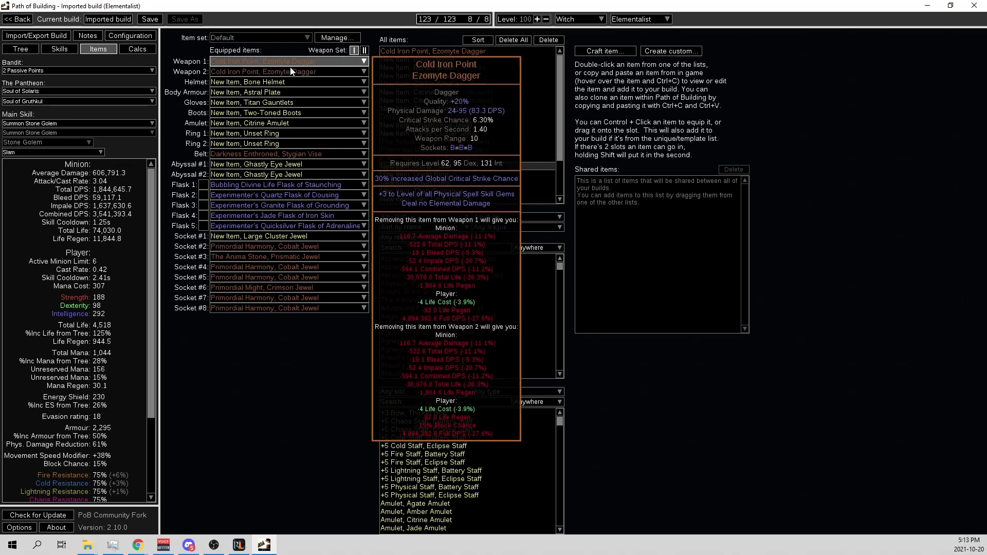
click(72, 49)
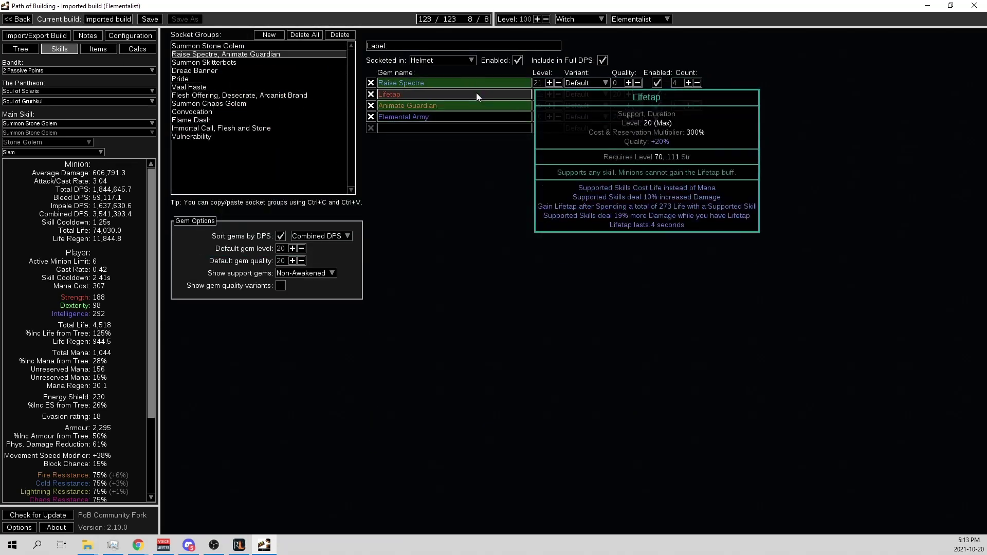
mouse_move(477, 87)
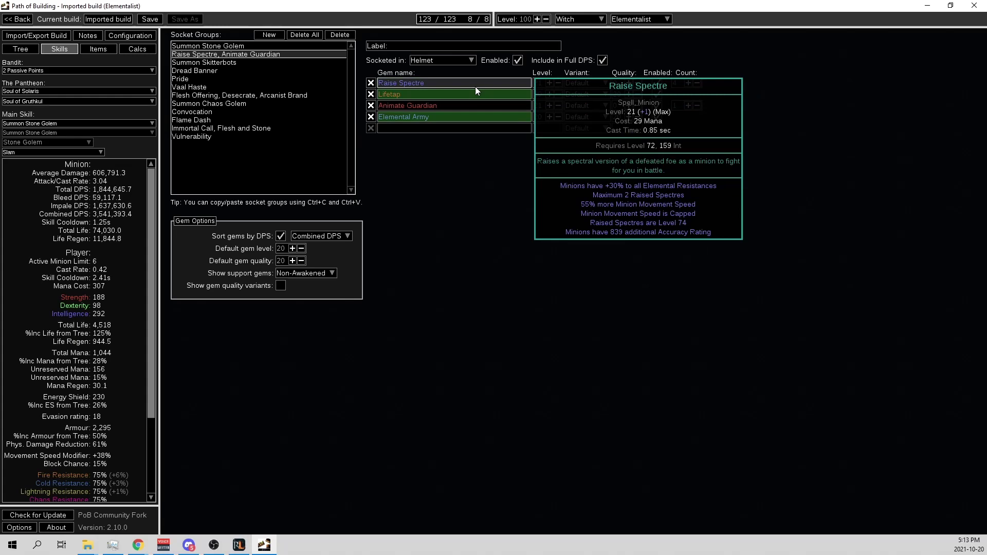
mouse_move(399, 121)
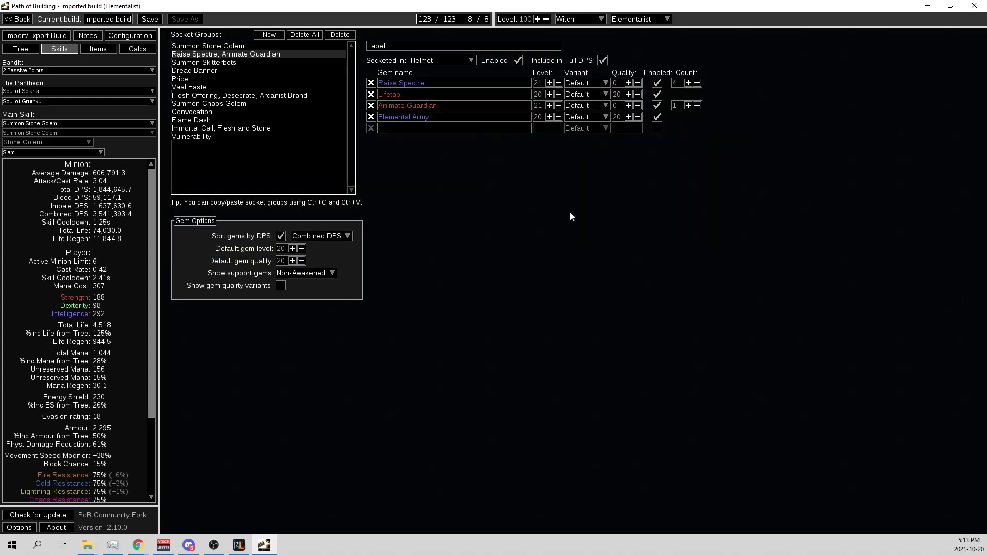
- Switch to the Items view and check the tooltips of the equipped gear slots one by one
mouse_move(436, 105)
click(100, 49)
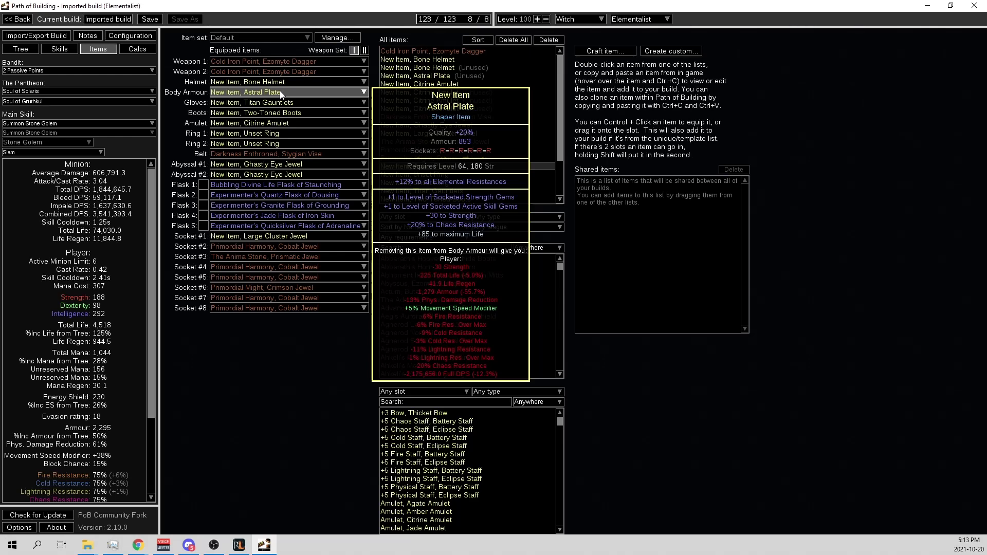
mouse_move(287, 100)
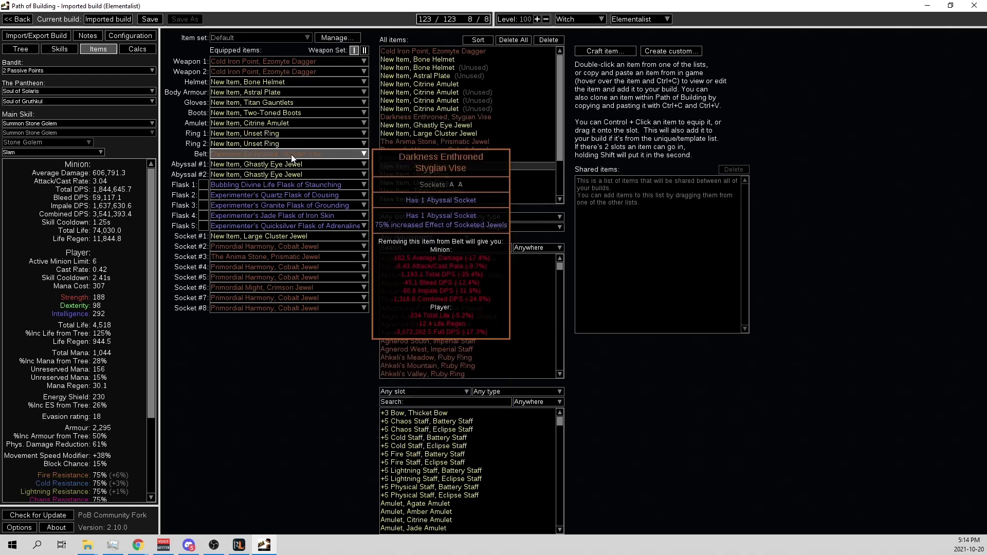
mouse_move(298, 177)
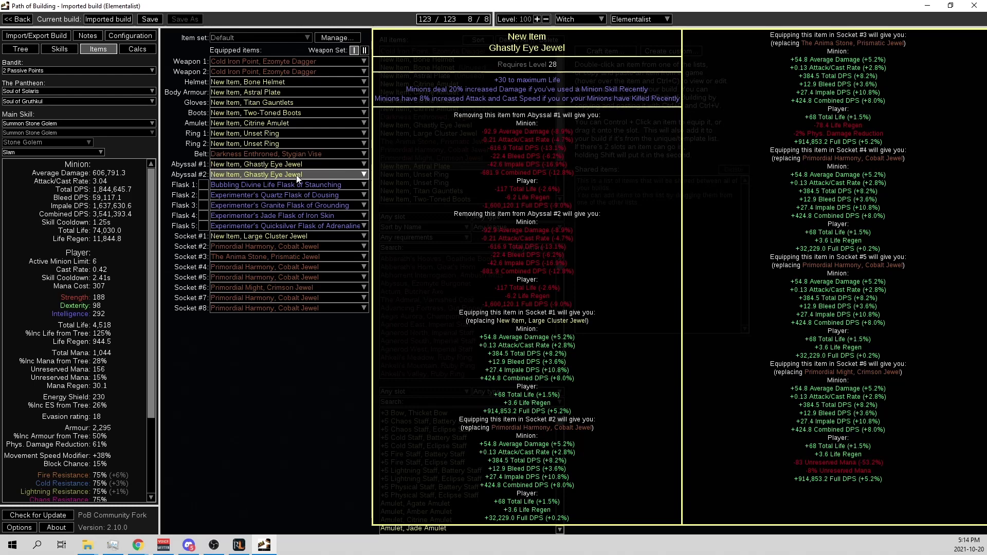
mouse_move(273, 237)
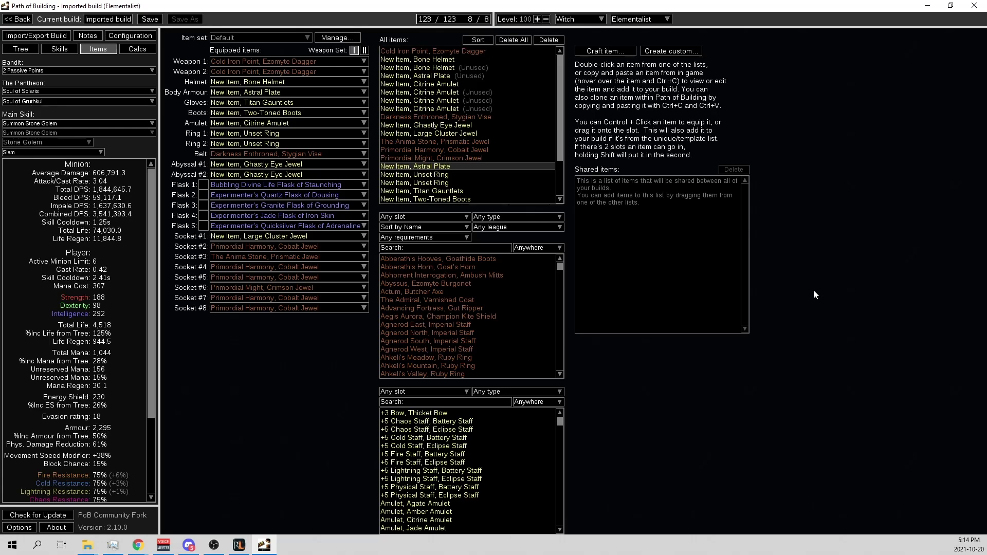
- Zoom and pan around the passive tree, then go back to the Summon Stone Golem body armour links
mouse_move(249, 265)
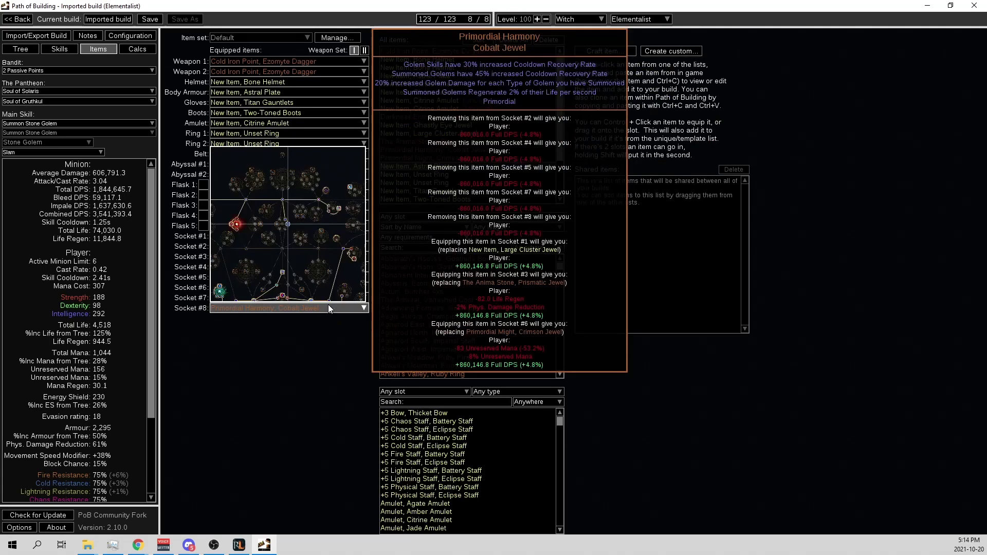
click(10, 51)
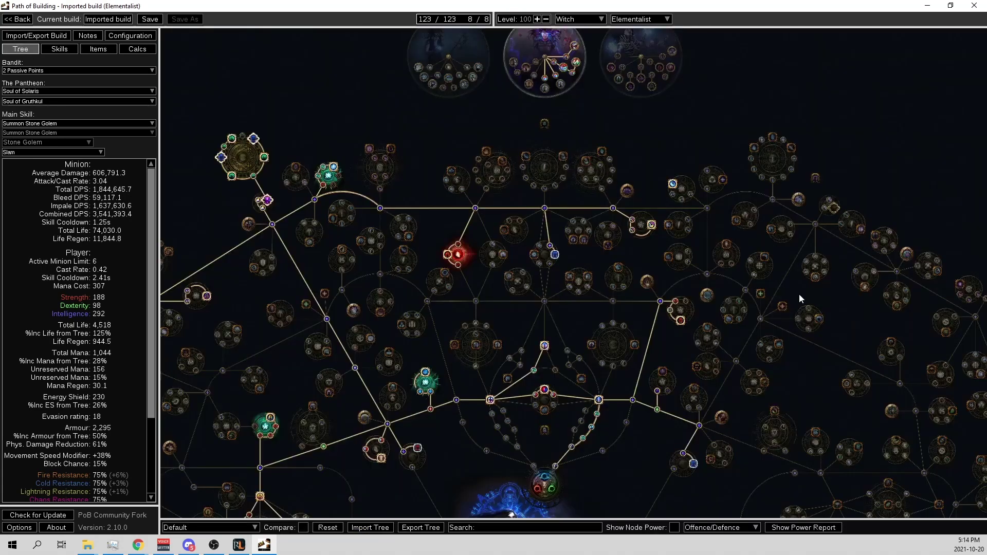
scroll(462, 315, down, 2)
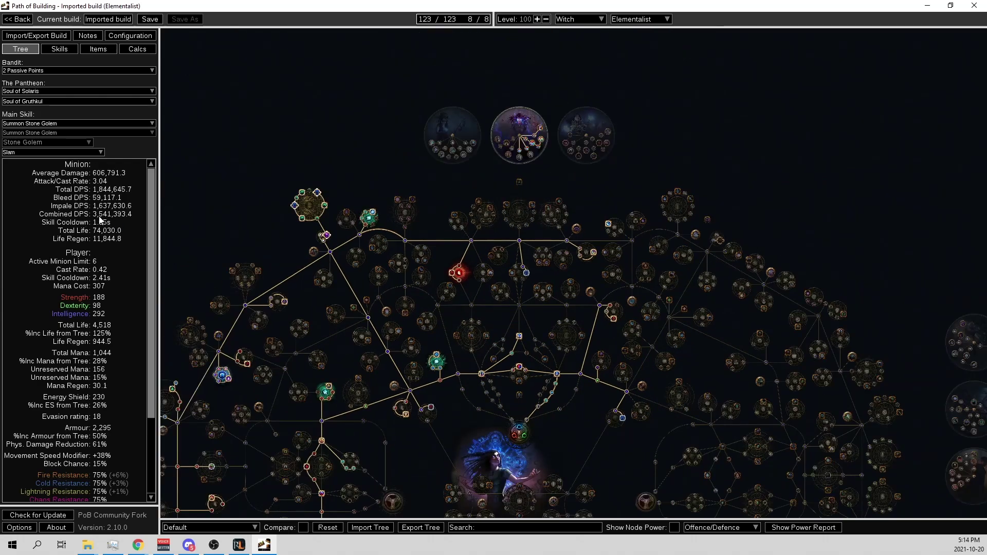
drag(557, 332, 560, 308)
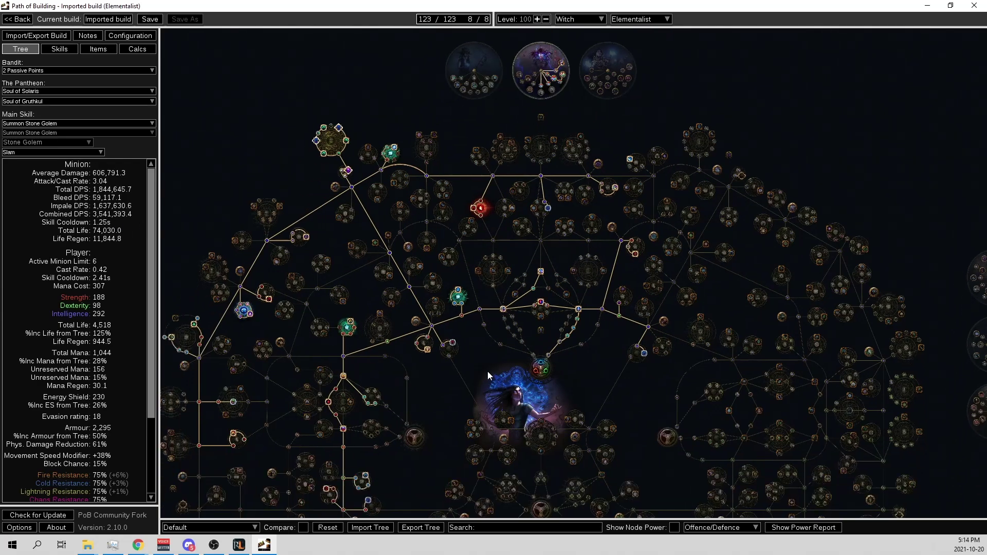
scroll(487, 371, up, 2)
drag(486, 371, 613, 276)
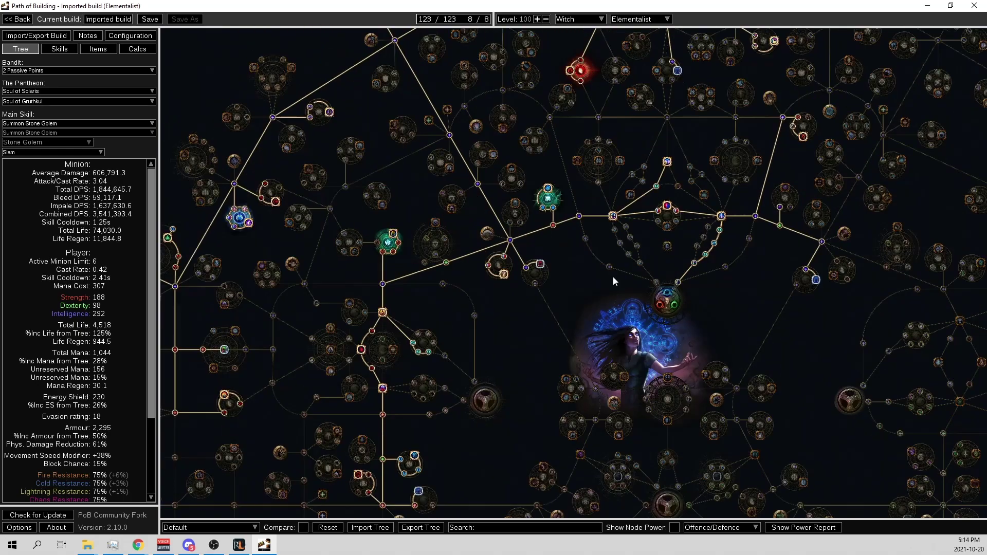
scroll(623, 295, down, 1)
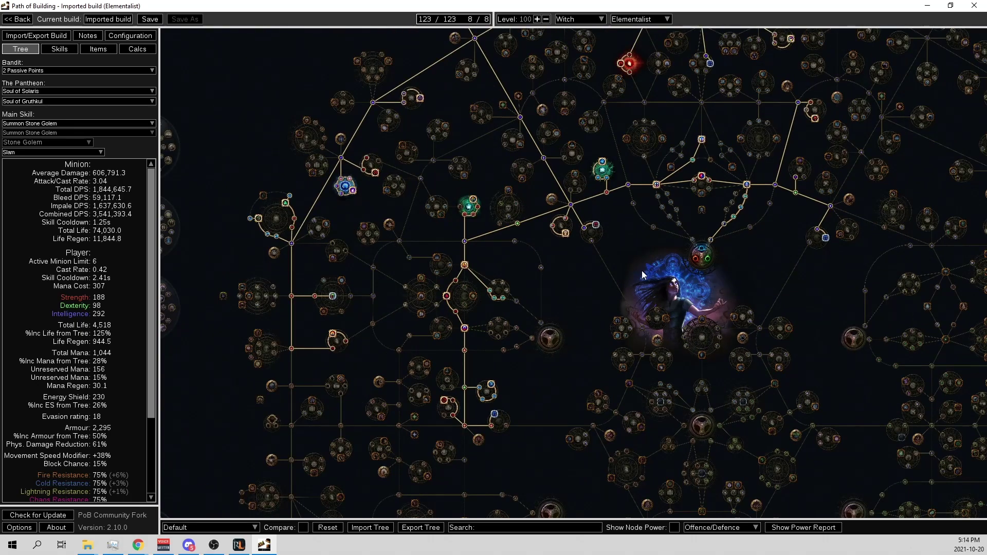
drag(642, 270, 552, 353)
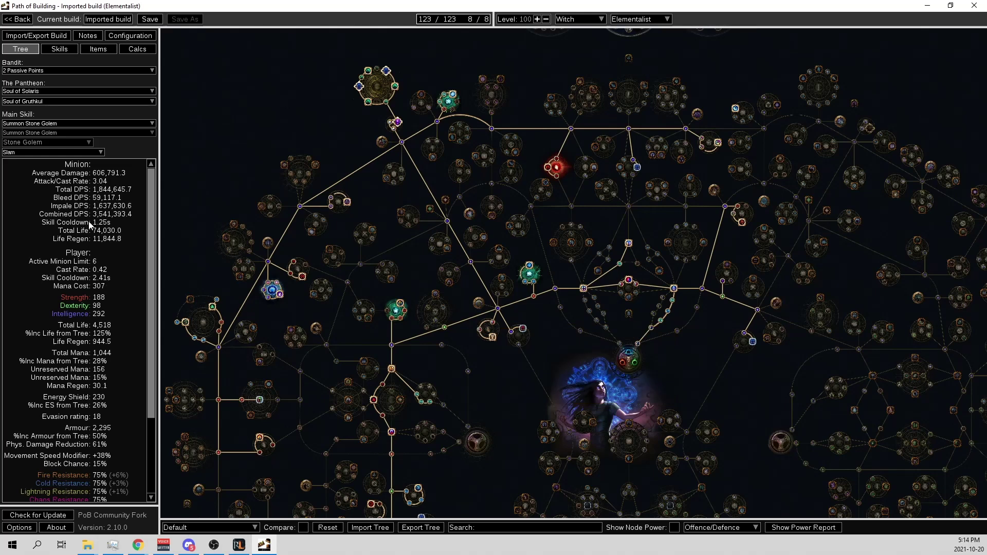
click(59, 48)
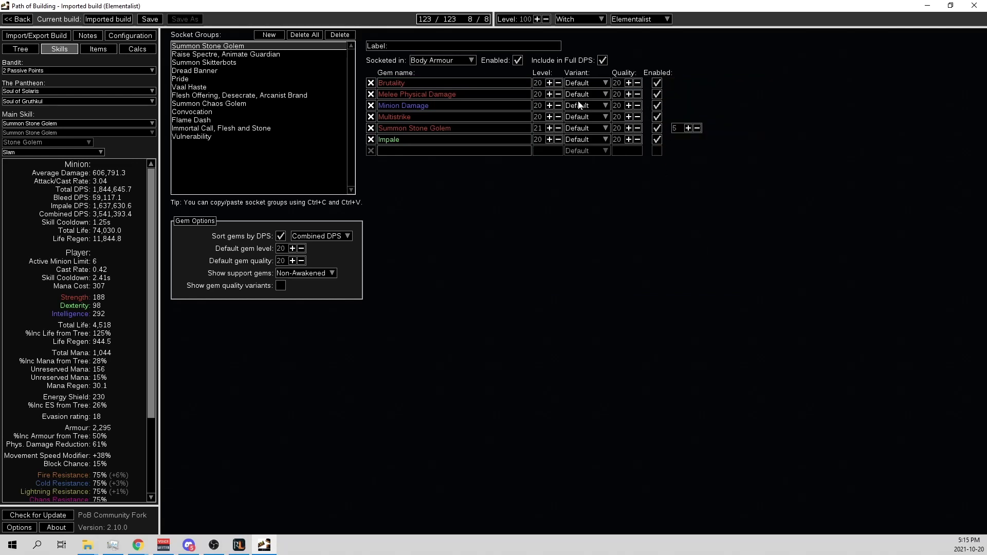
- Disable Melee Physical Damage and add level 20 Pulverise to the Summon Stone Golem links
click(660, 92)
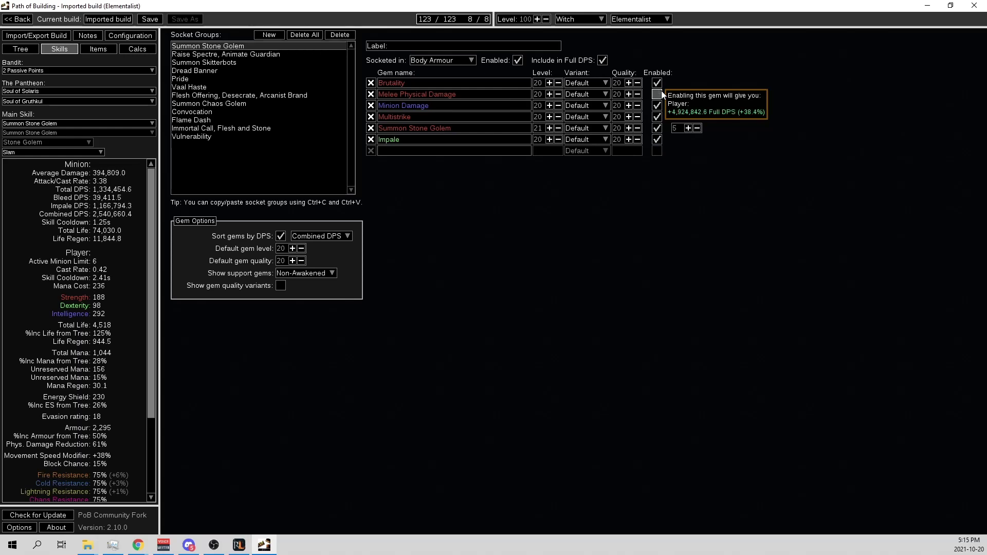
click(465, 150)
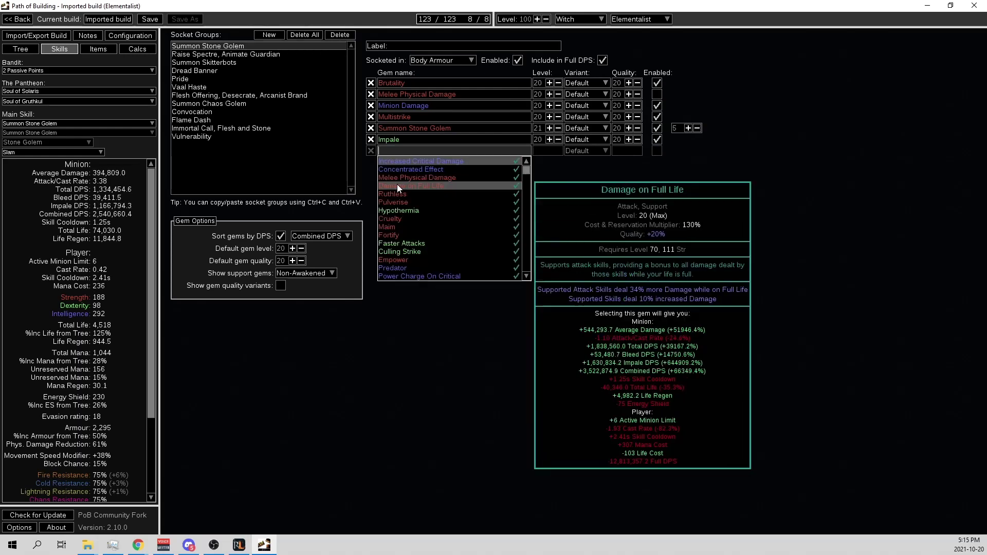
click(394, 202)
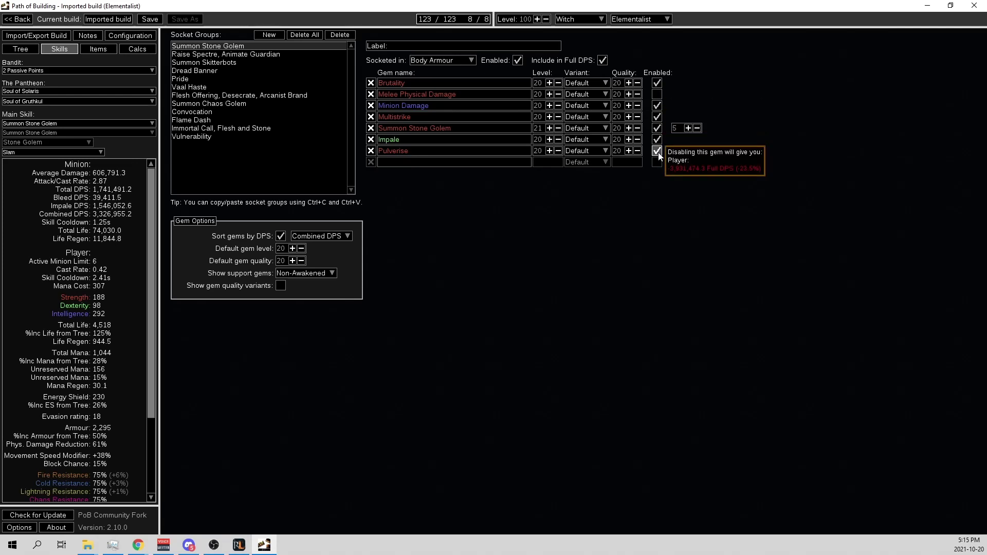
mouse_move(437, 151)
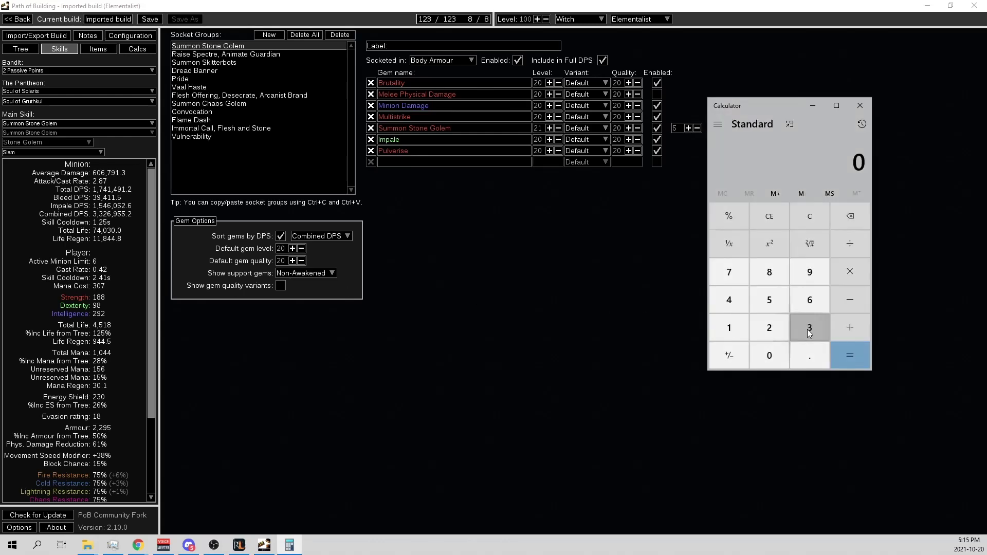
- Calculate 3 ÷ 2.87 in Windows Calculator
click(809, 333)
click(850, 244)
click(777, 329)
click(811, 357)
click(770, 272)
click(730, 272)
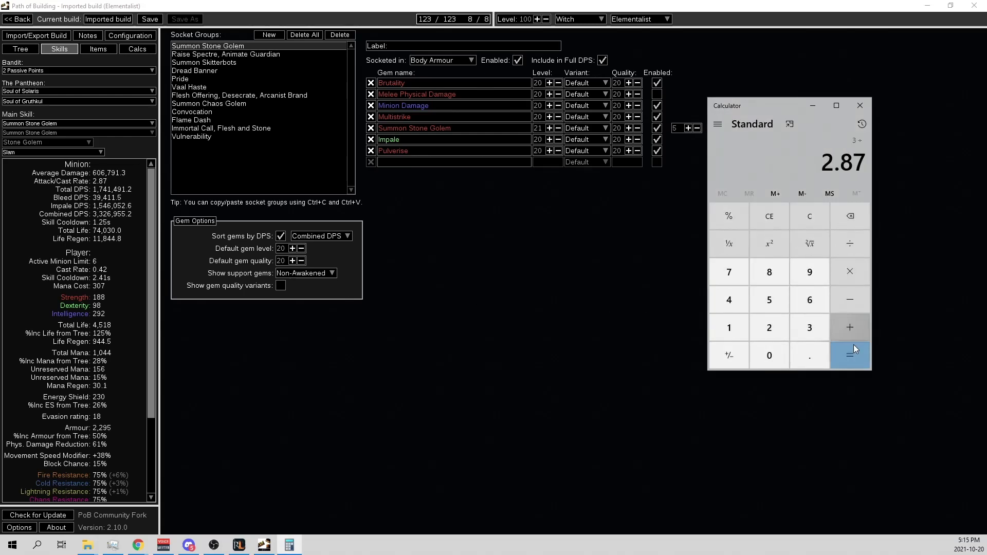
click(851, 357)
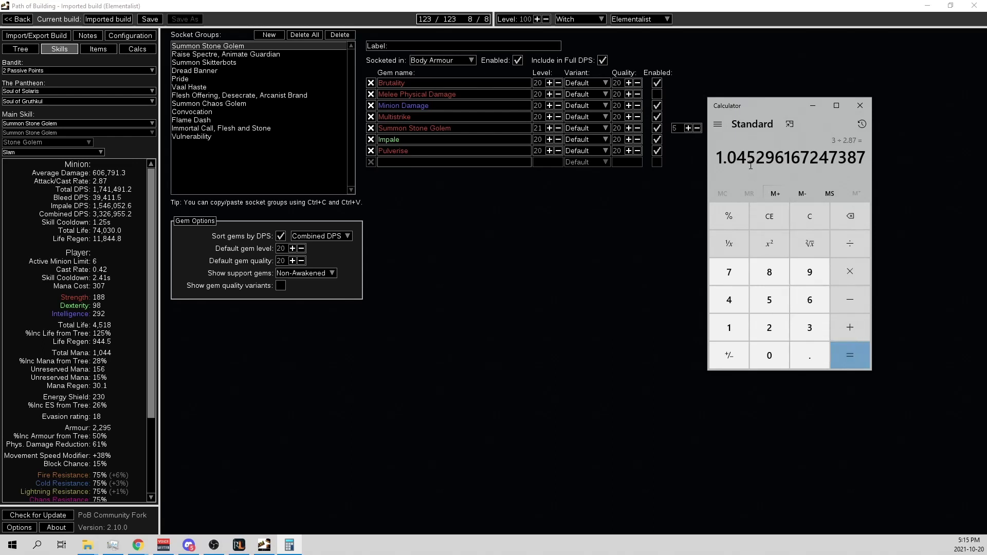
drag(727, 157, 823, 153)
- Subtract 1.25 from that result to get about -0.2047, then close Calculator
click(851, 301)
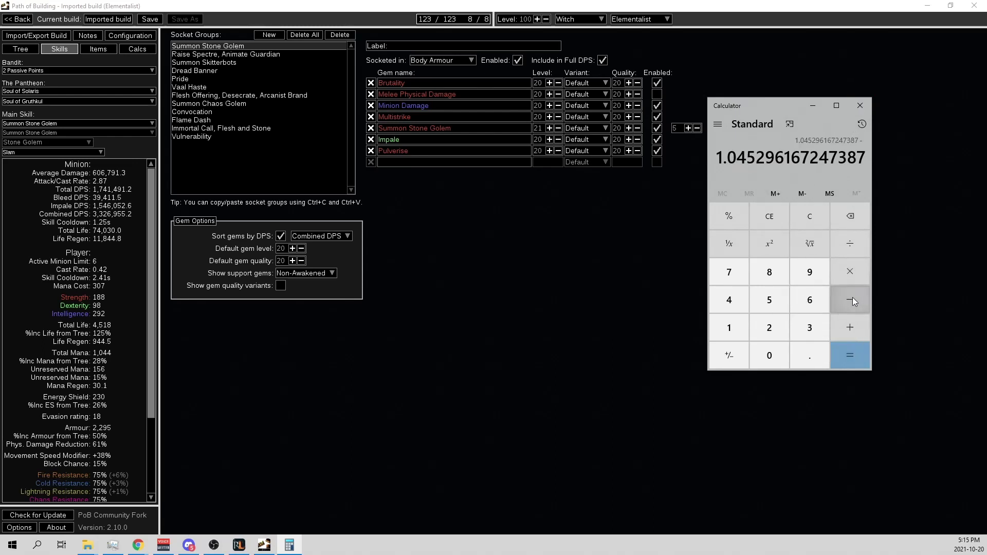
click(730, 329)
click(802, 357)
click(770, 327)
click(771, 303)
click(854, 359)
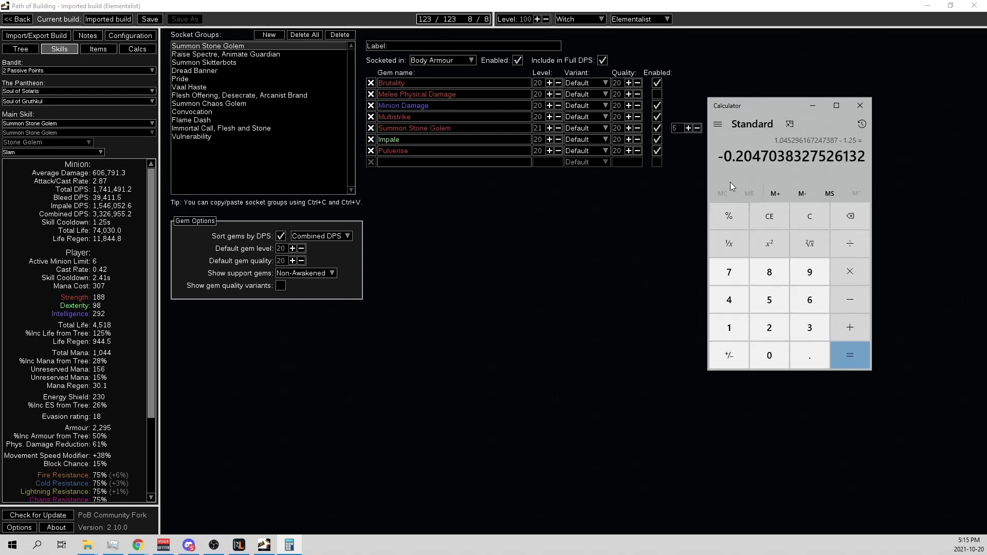
drag(736, 156, 769, 157)
click(860, 105)
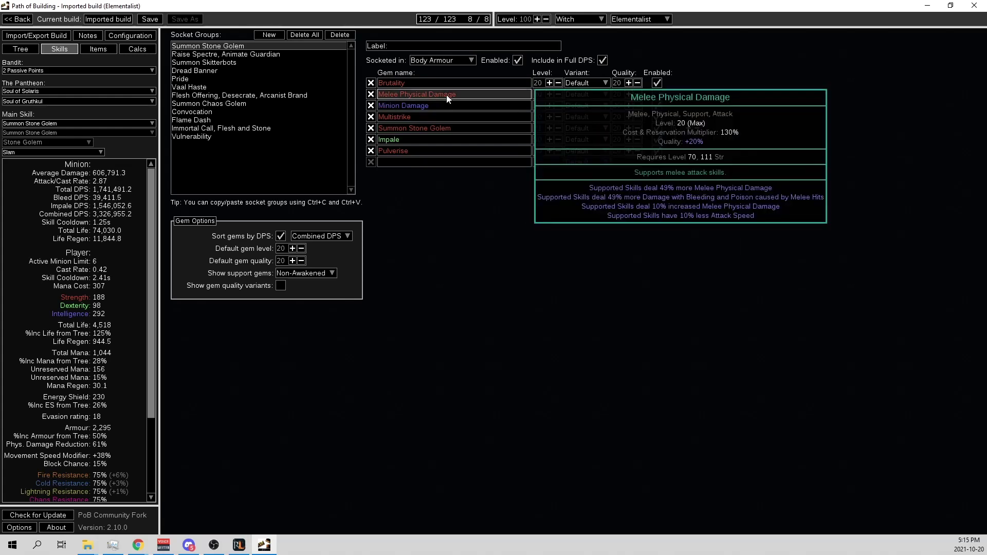
- Re-enable Melee Physical Damage and remove Pulverise from the Stone Golem links
mouse_move(658, 98)
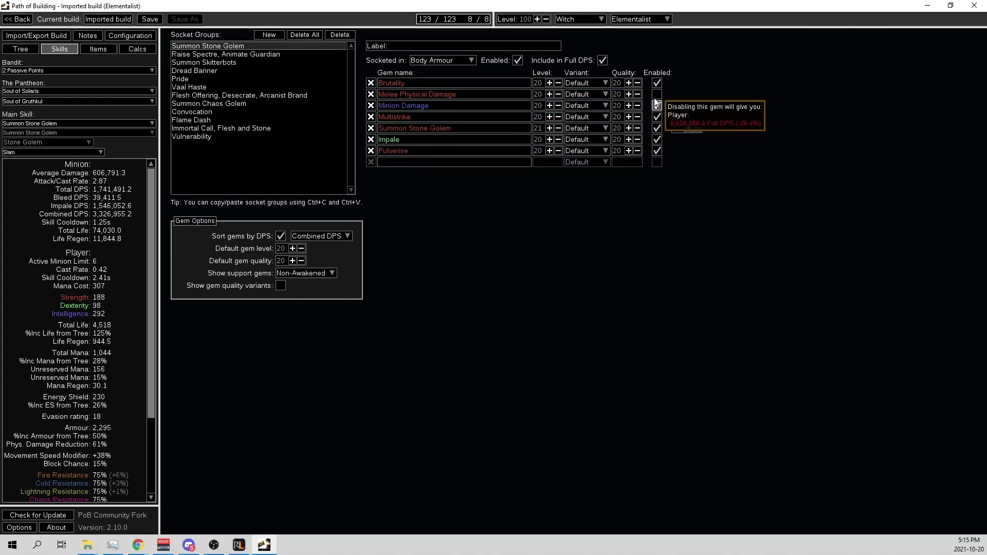
click(658, 151)
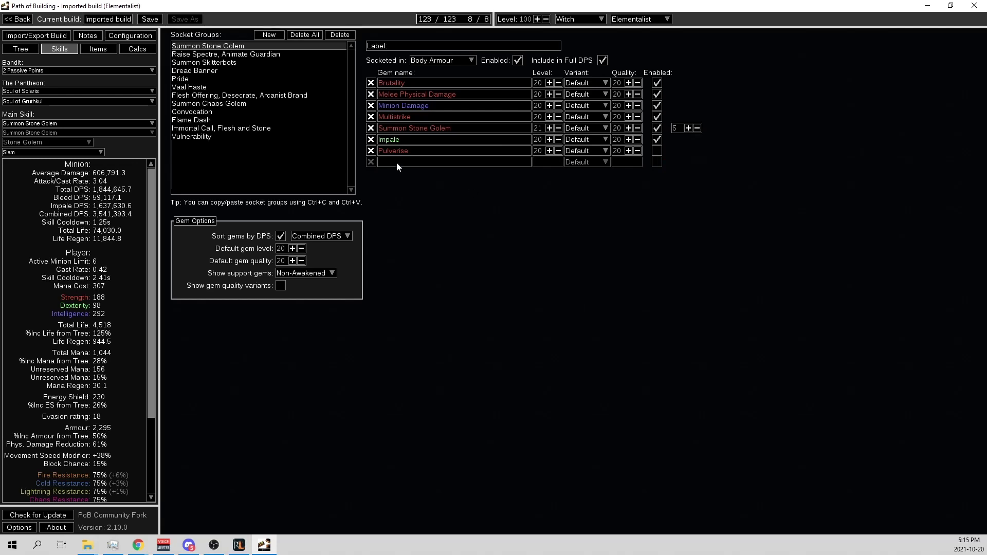
click(370, 151)
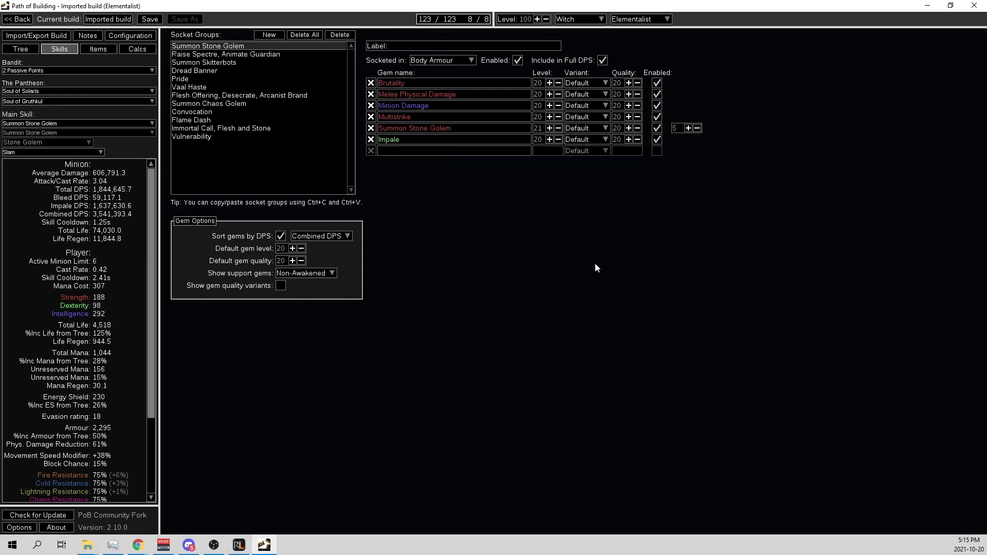
scroll(60, 148, up, 1)
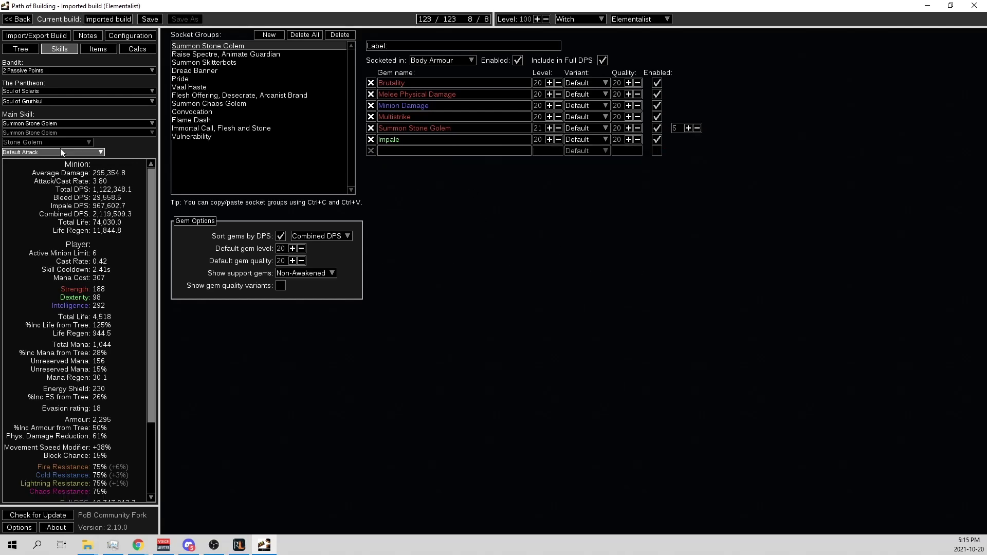
scroll(60, 148, up, 1)
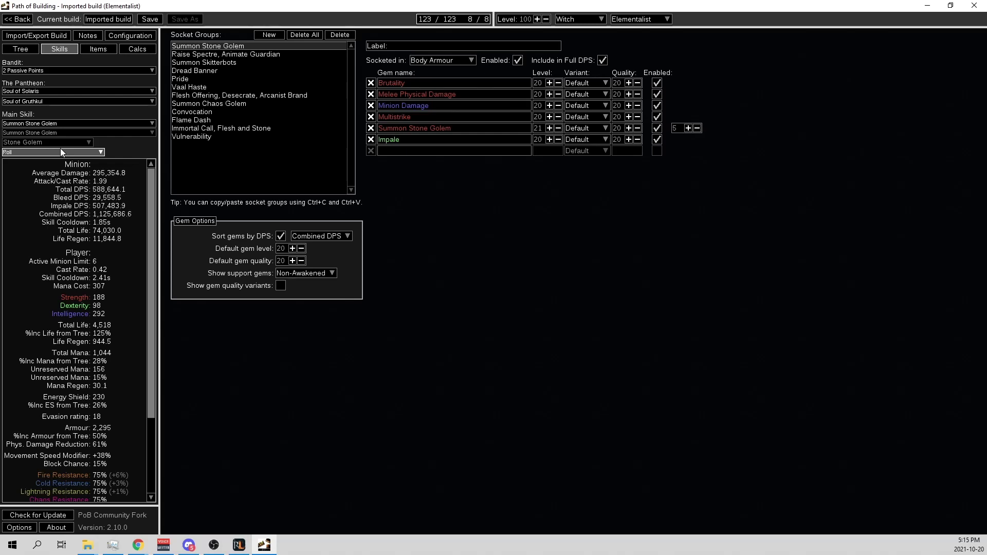
scroll(61, 148, down, 2)
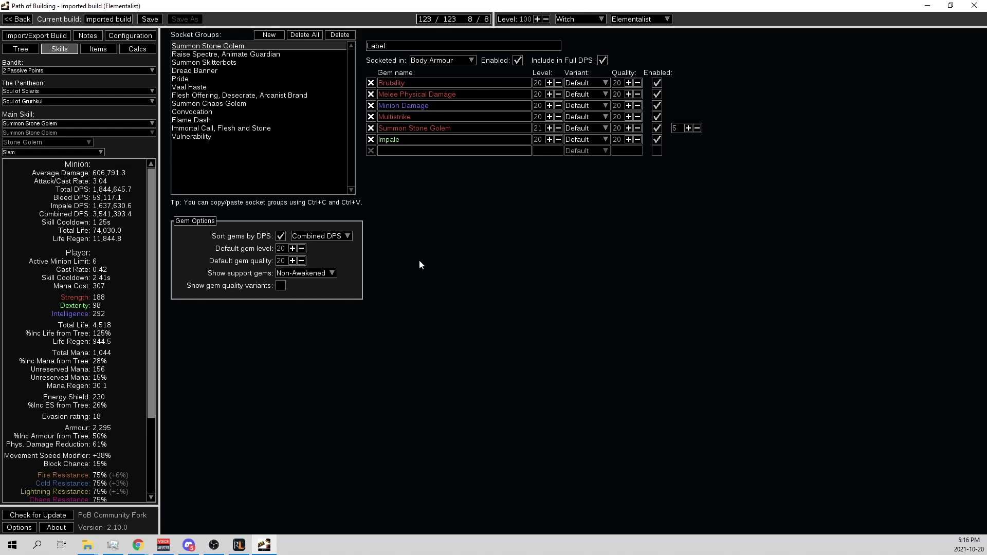
- Check the Calcs breakdown and Configuration boss setting of Sirus, ending on the passive tree
key(ctrl+1)
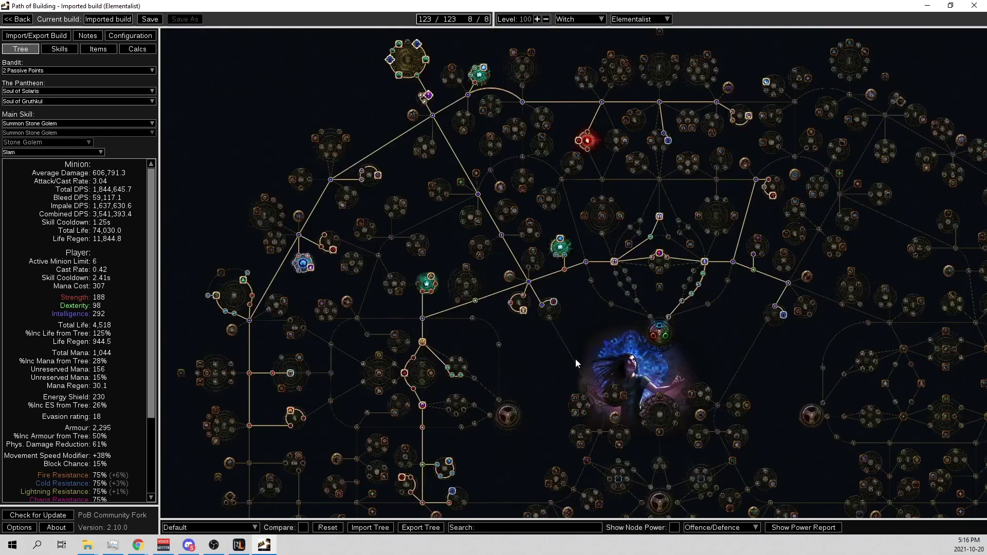
mouse_move(564, 251)
click(137, 49)
click(148, 37)
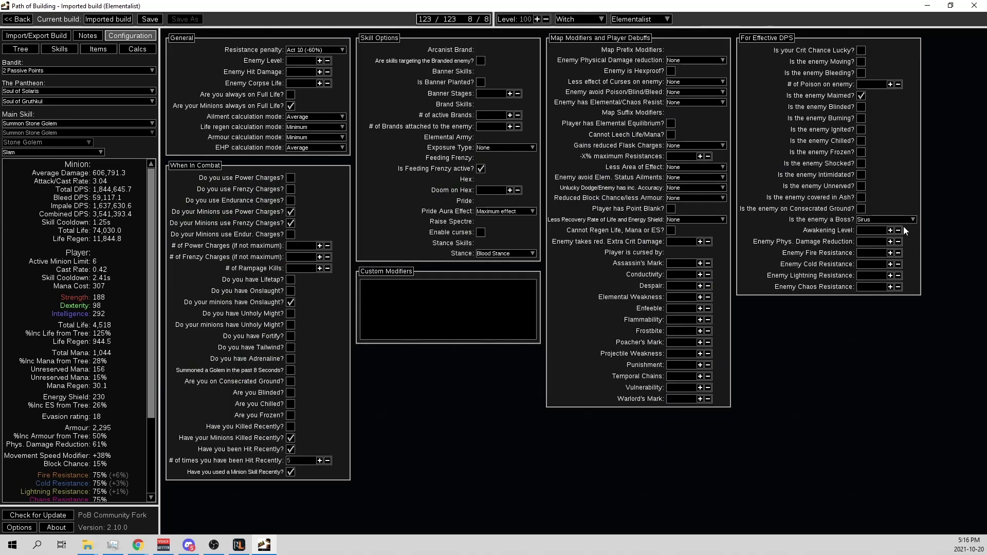
mouse_move(900, 225)
scroll(899, 221, down, 3)
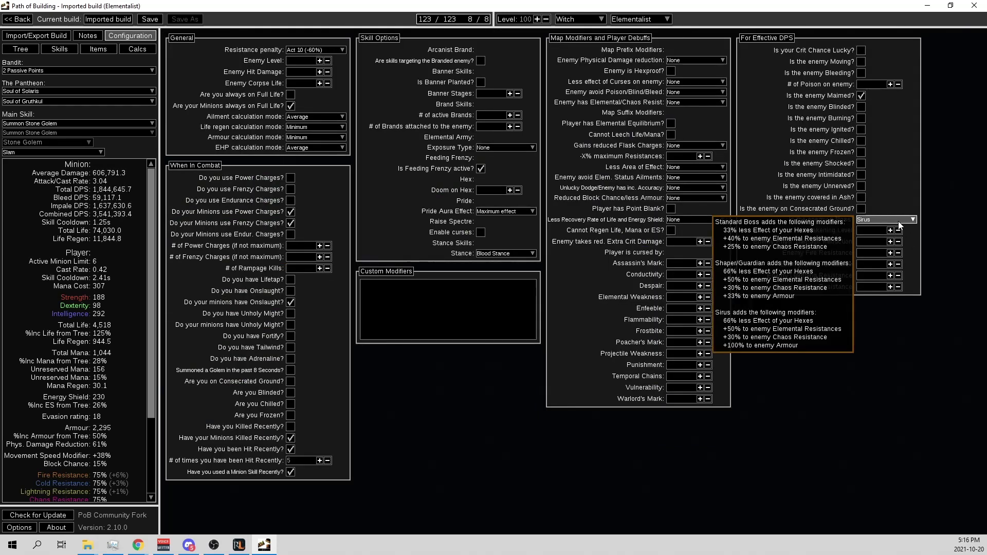
click(21, 49)
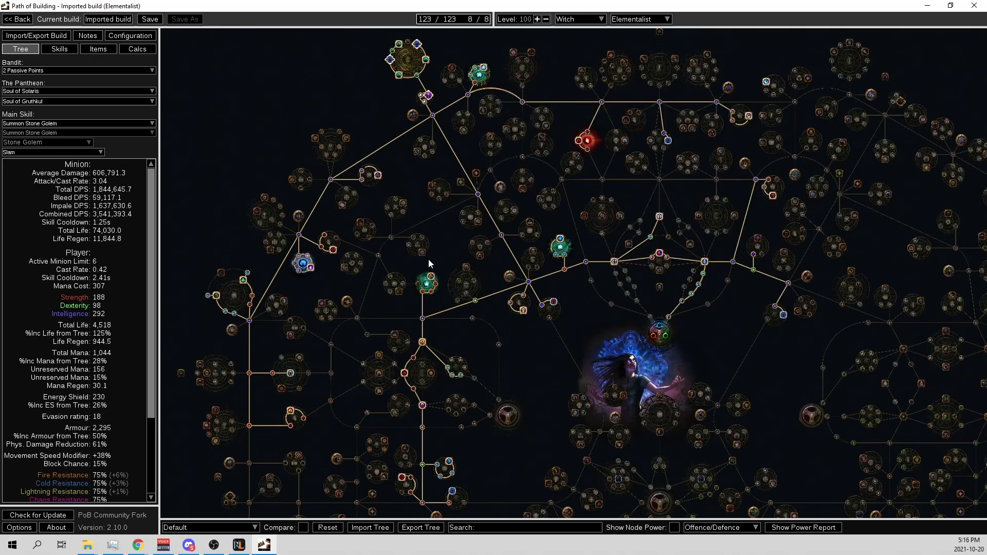
mouse_move(428, 284)
drag(503, 393, 486, 314)
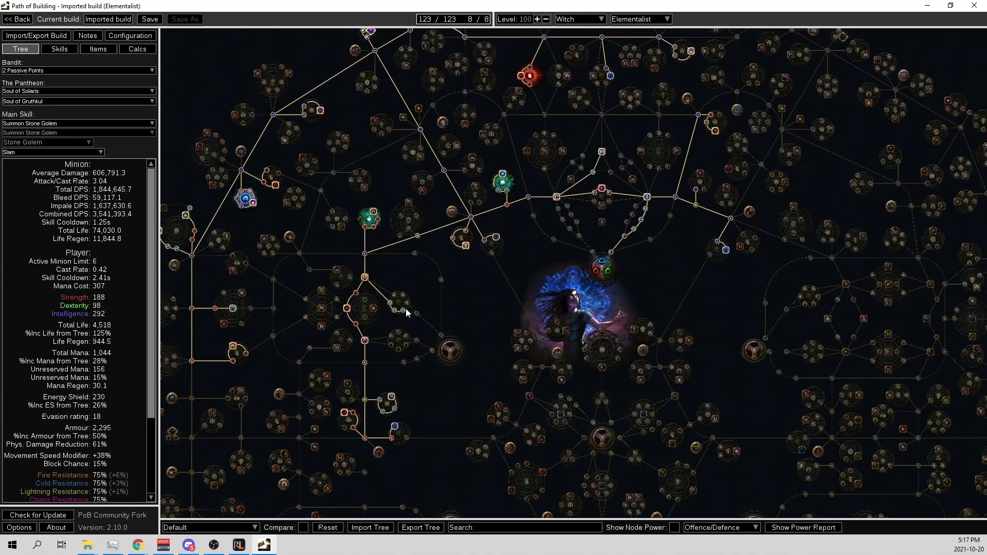
scroll(129, 254, down, 5)
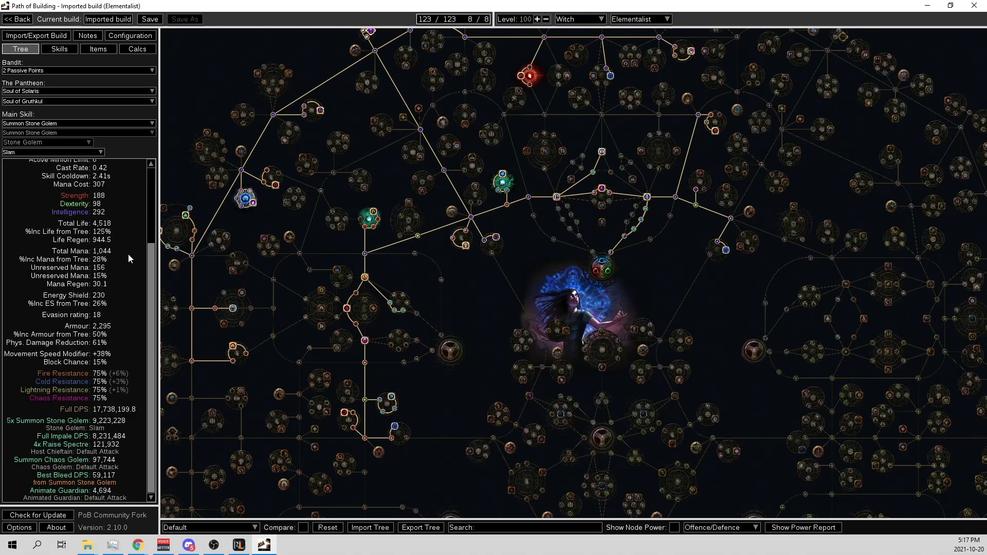
scroll(129, 252, up, 5)
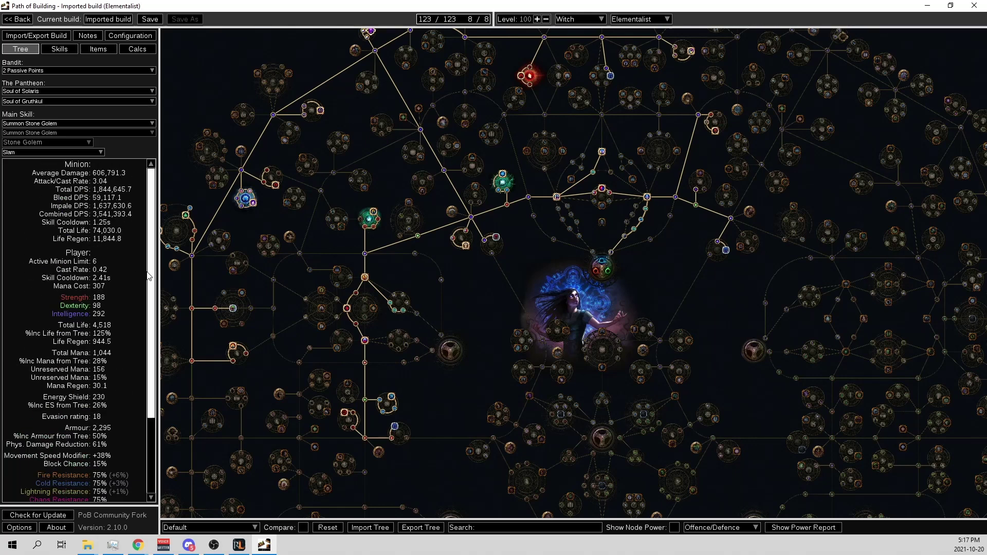
drag(482, 299, 507, 371)
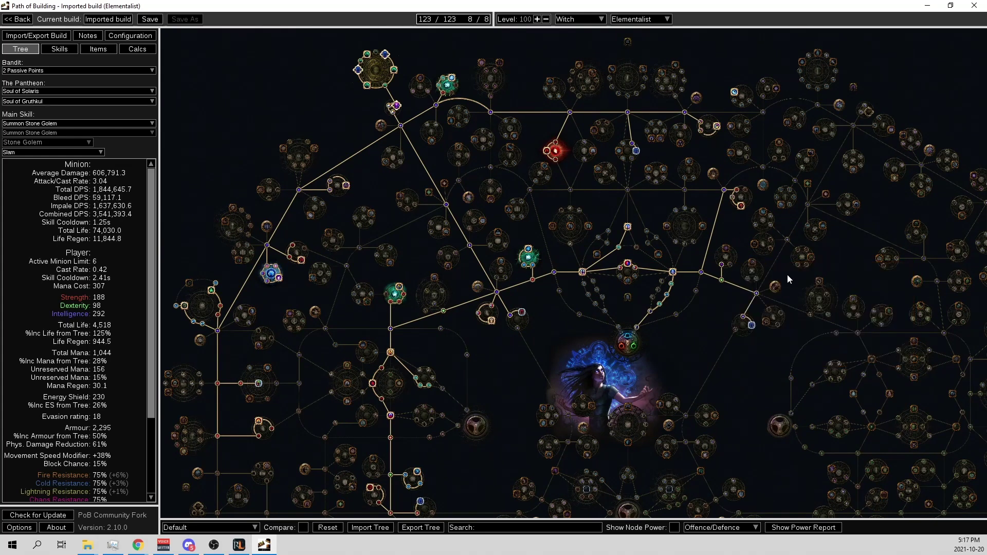
- Set the spectre minion to Carnage Chieftain in the Calcs view
click(67, 51)
click(137, 50)
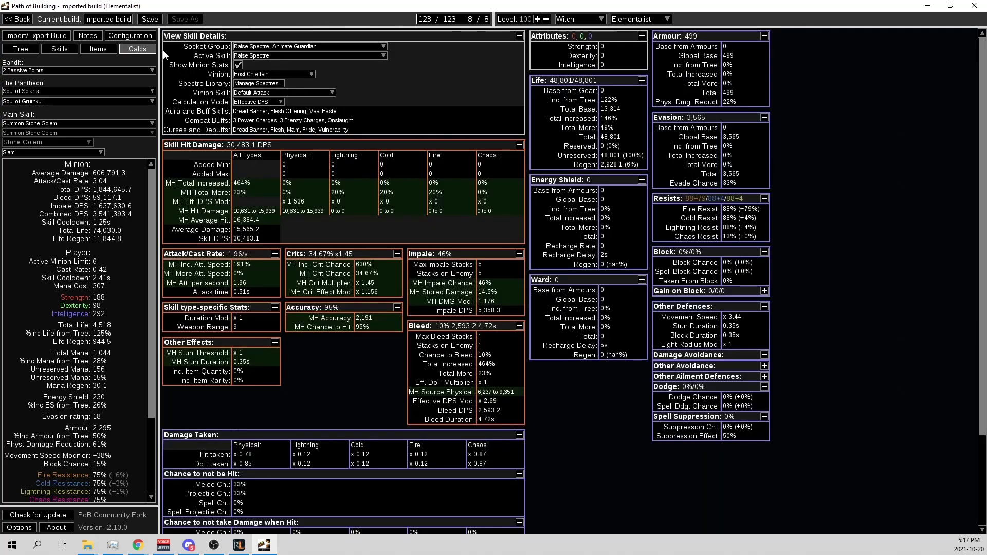
click(30, 51)
mouse_move(723, 267)
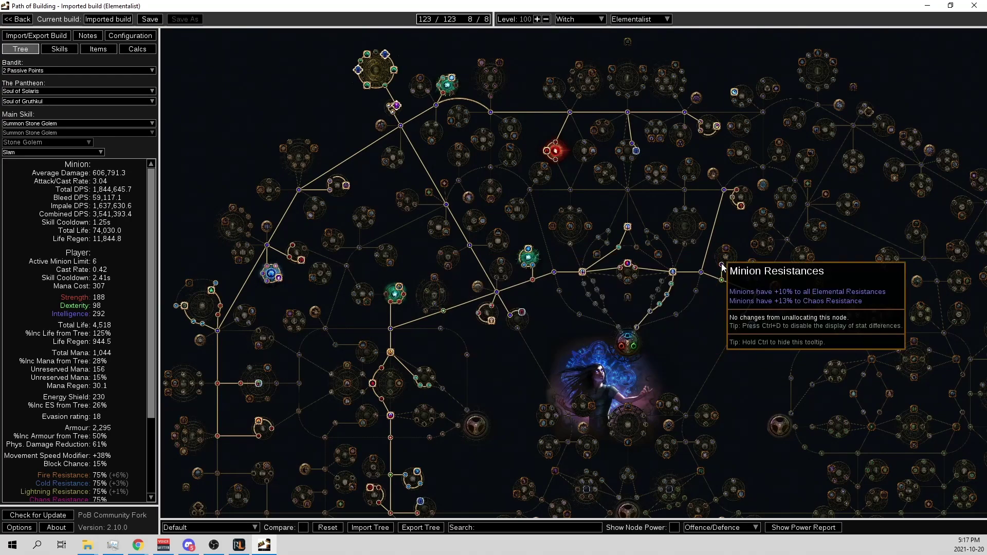
click(137, 49)
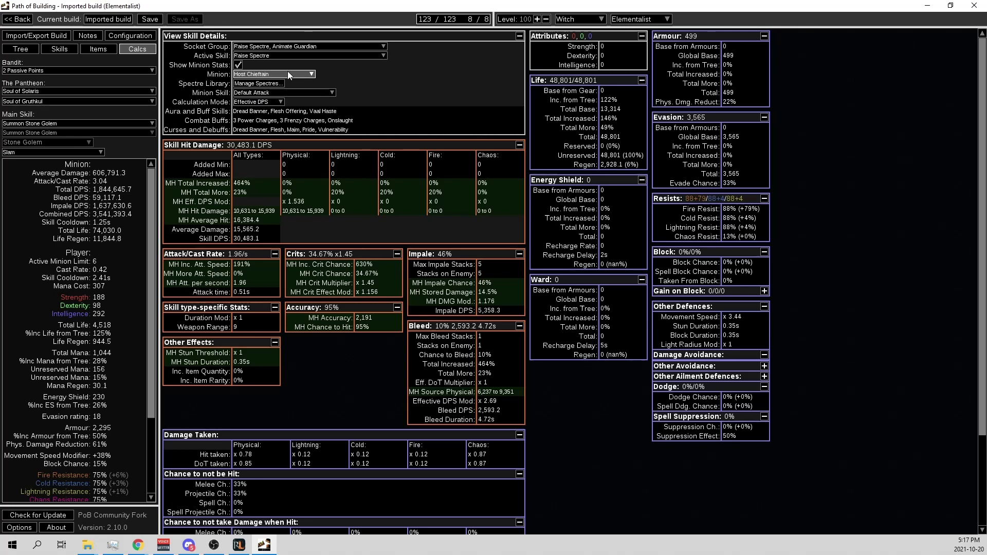
scroll(288, 75, up, 2)
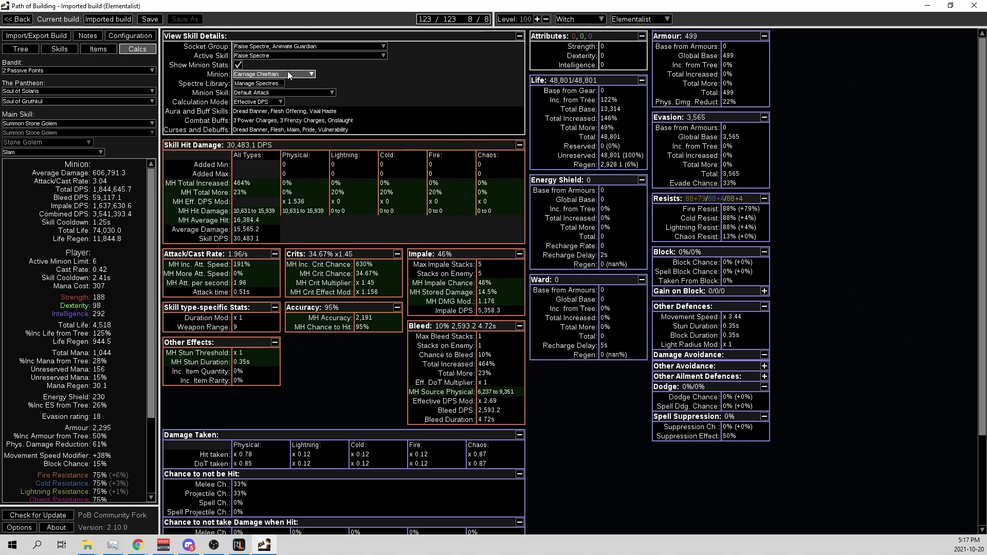
- Unallocate the Minion Resistances passive and see spectre cold and lightning resists drop to 82%
click(19, 50)
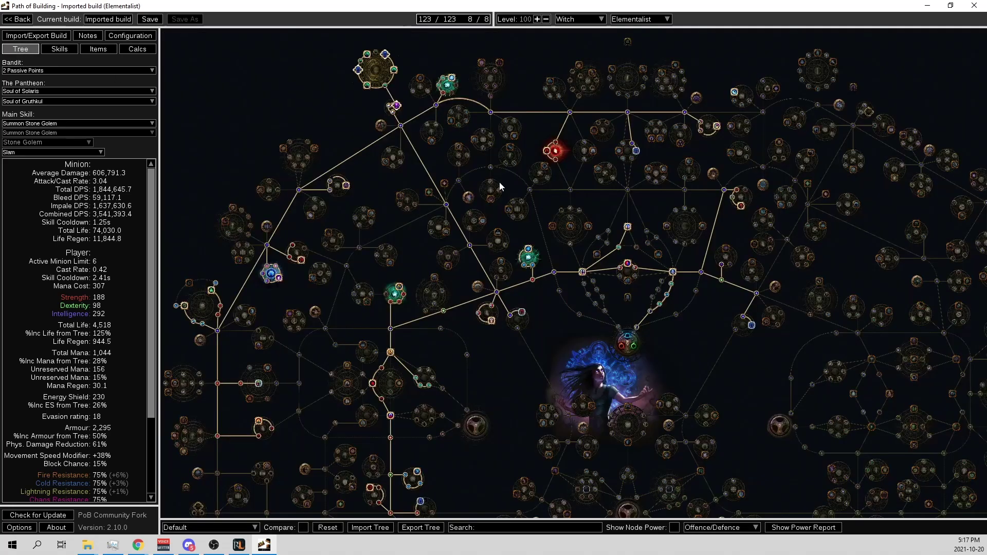
click(721, 264)
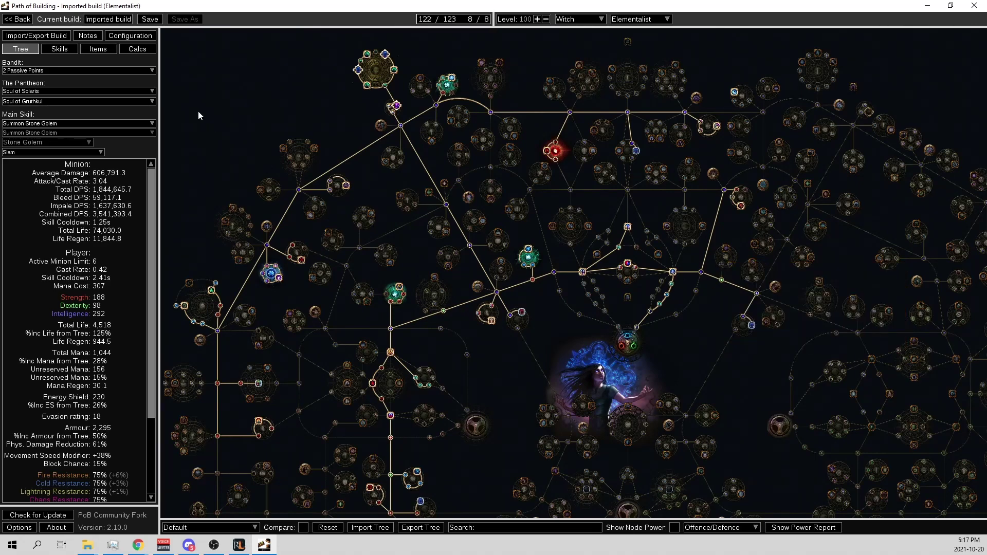
click(132, 49)
mouse_move(749, 222)
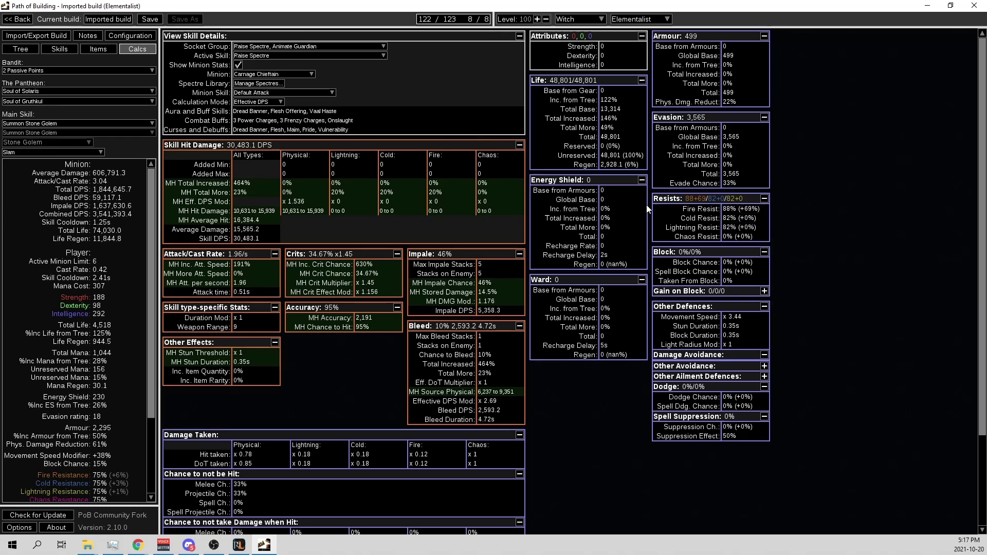
- Reallocate Minion Resistances for 123/123 points, confirming 88% spectre resists in Calcs
click(21, 49)
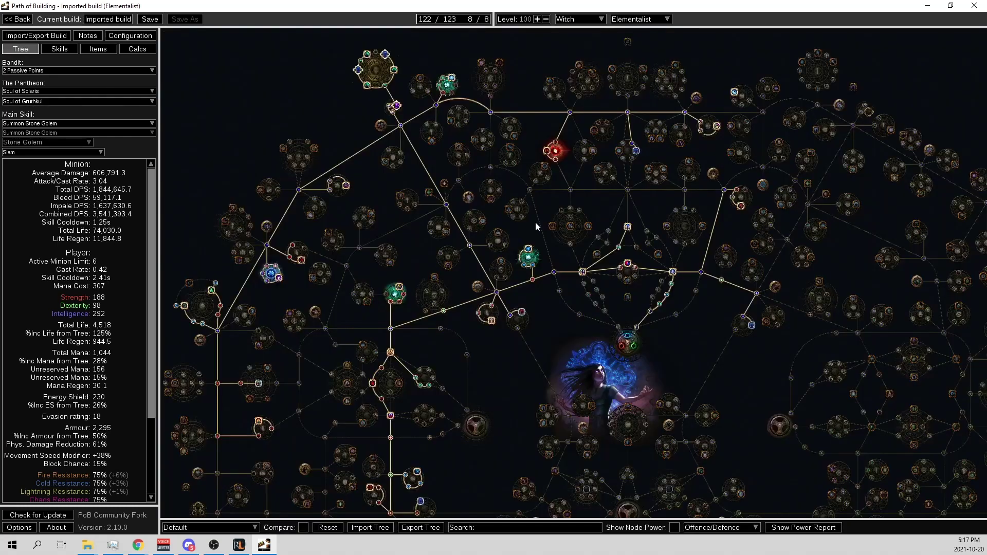
click(723, 266)
click(138, 49)
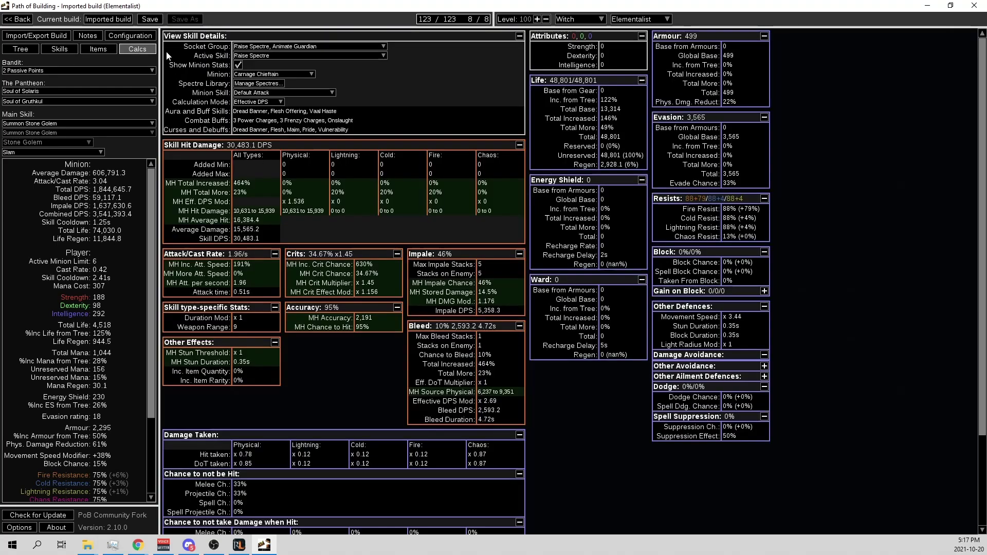
mouse_move(738, 242)
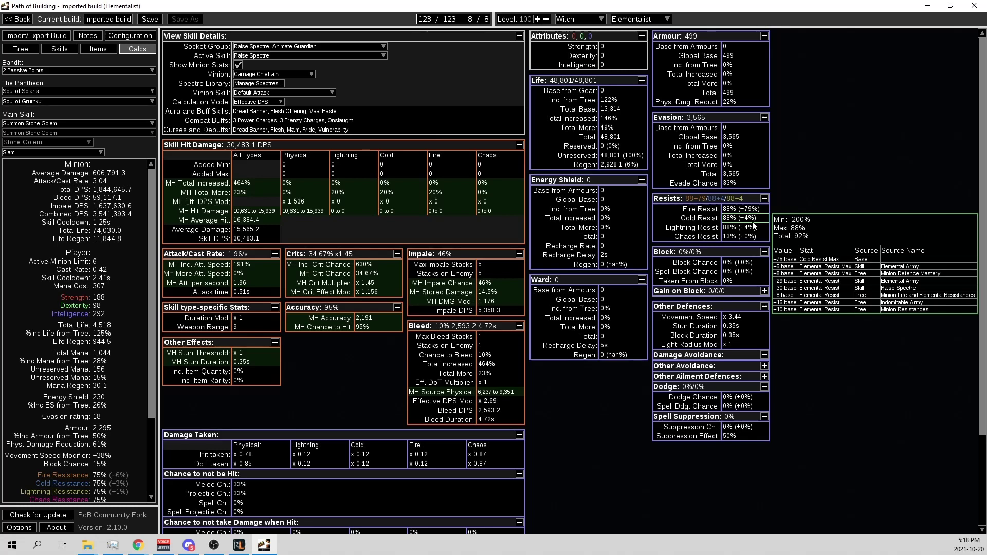
click(21, 49)
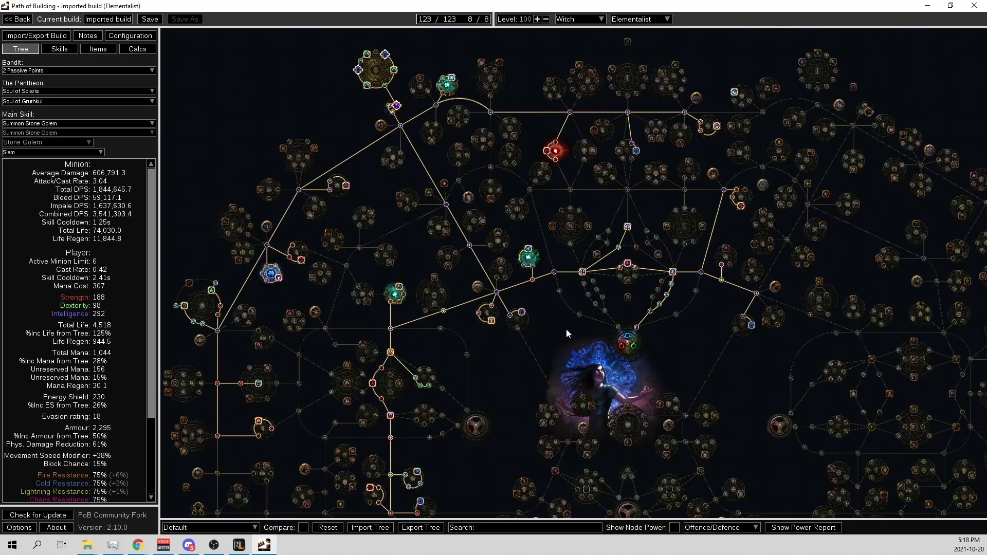
drag(566, 330, 618, 324)
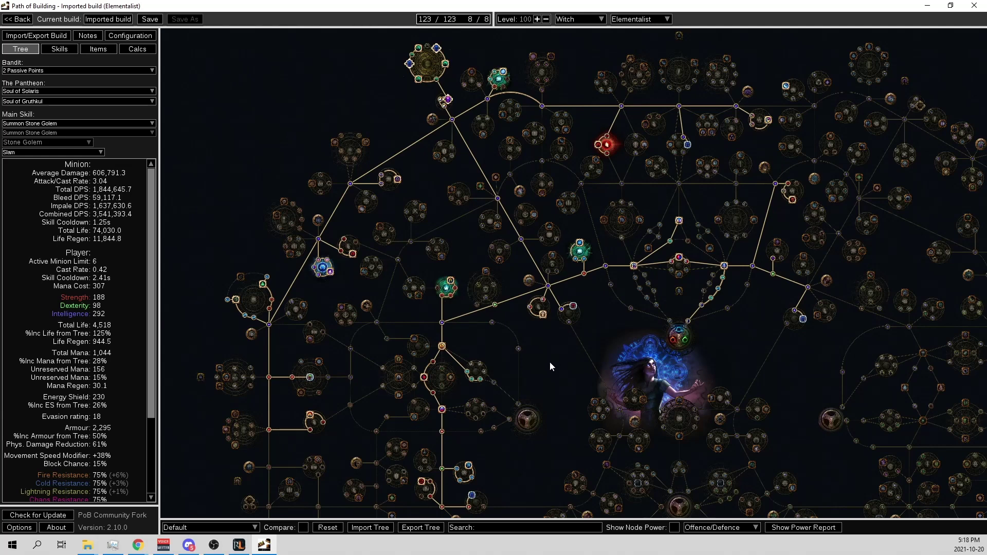
mouse_move(582, 253)
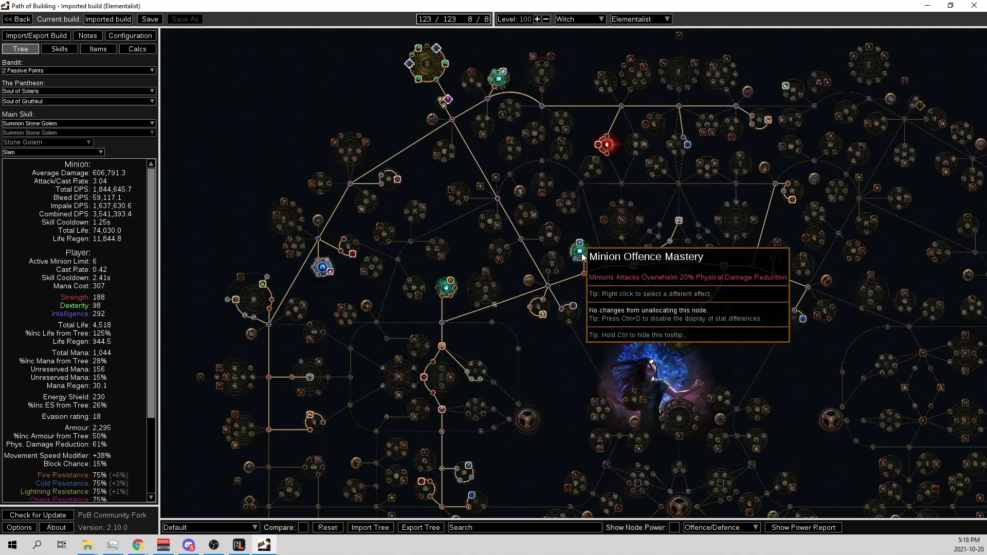
click(59, 49)
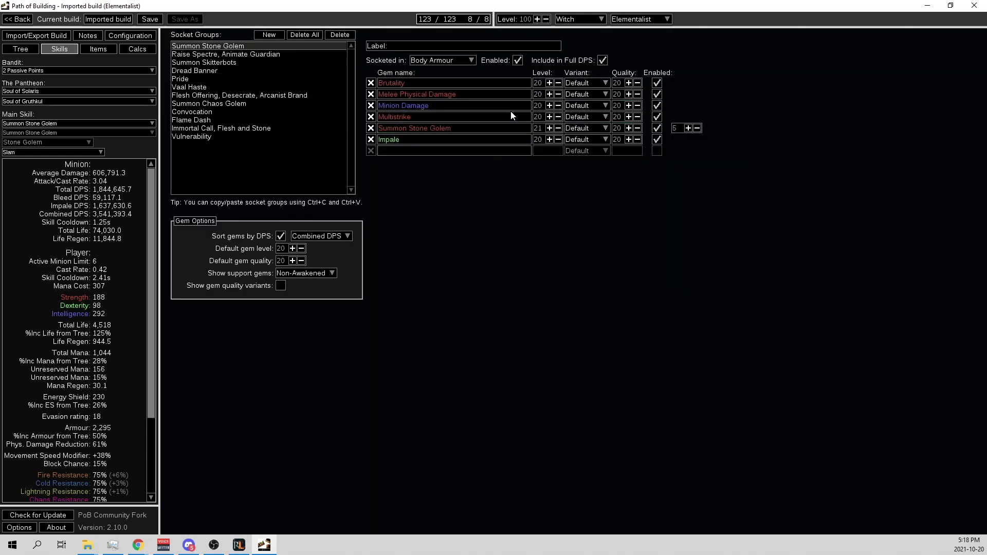
click(214, 73)
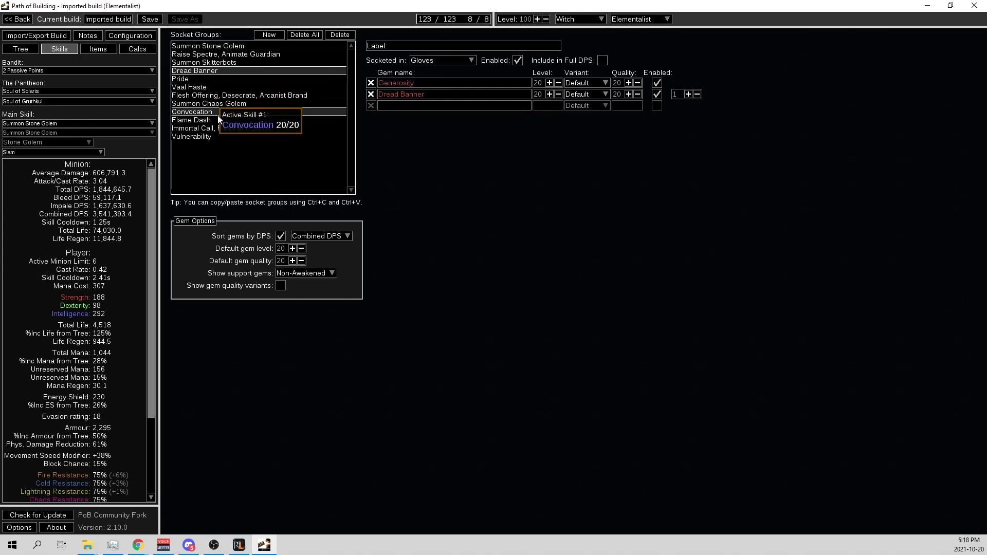
click(96, 49)
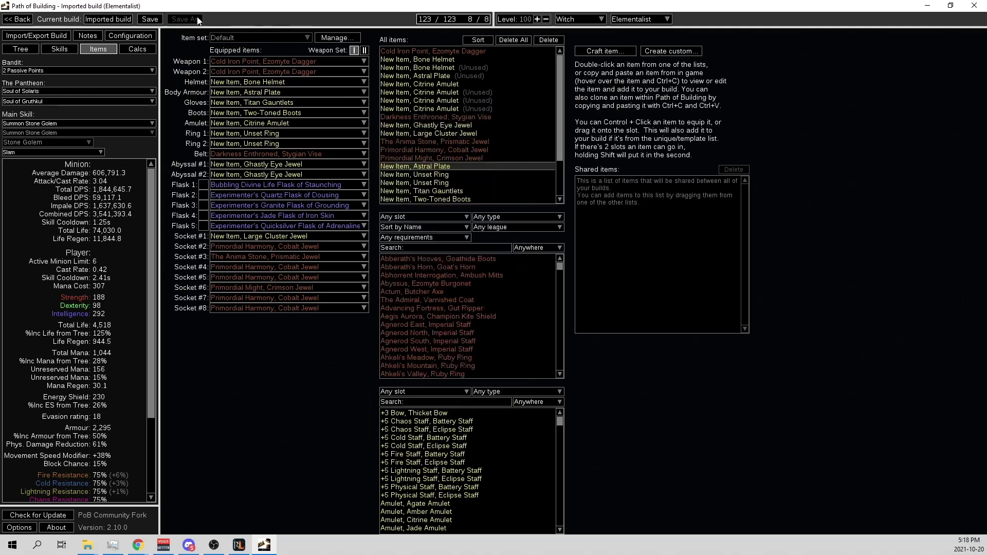
mouse_move(240, 76)
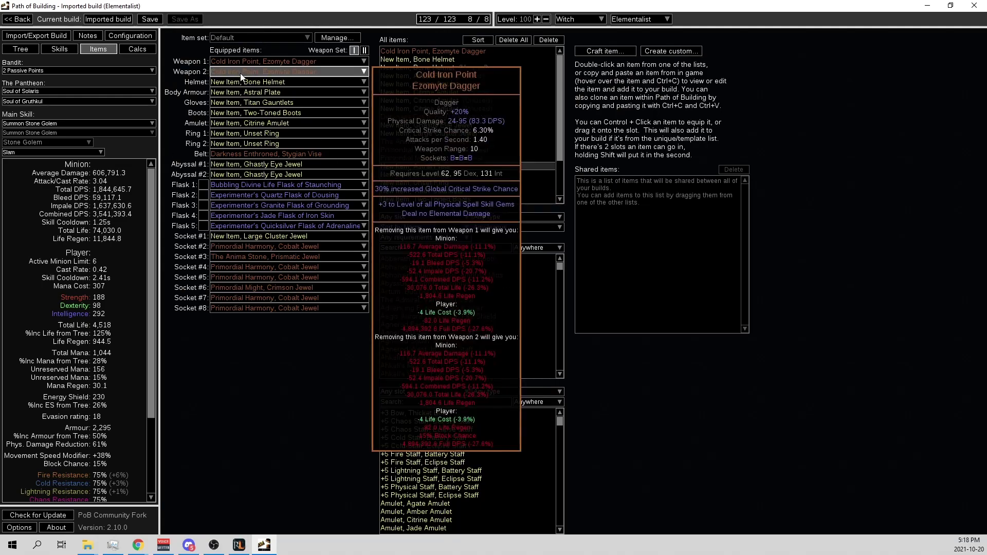
click(20, 48)
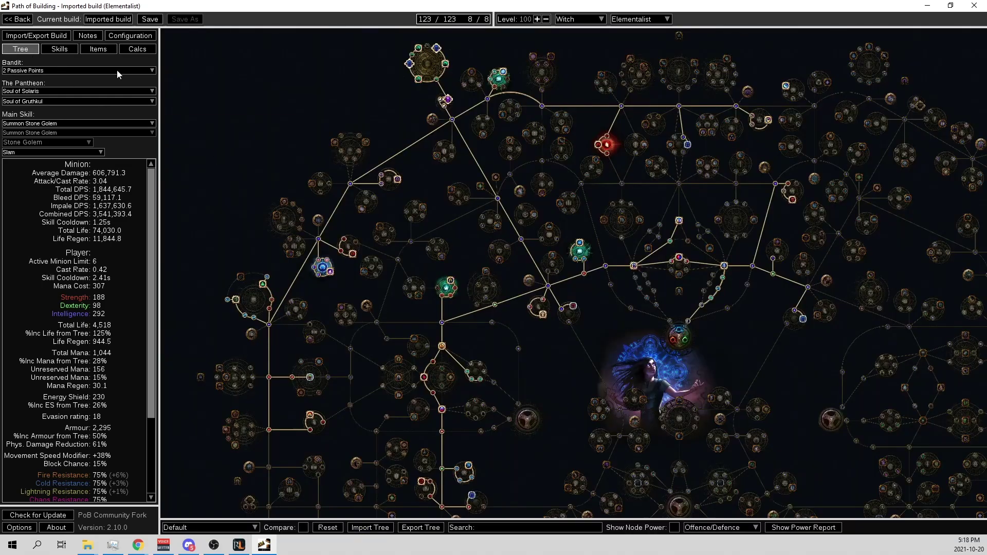
click(59, 48)
click(98, 49)
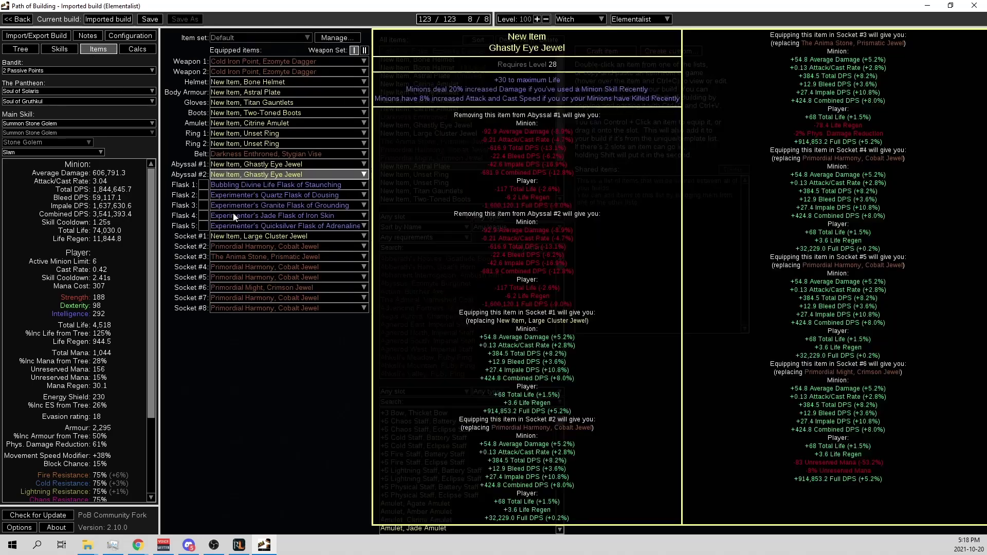
mouse_move(295, 308)
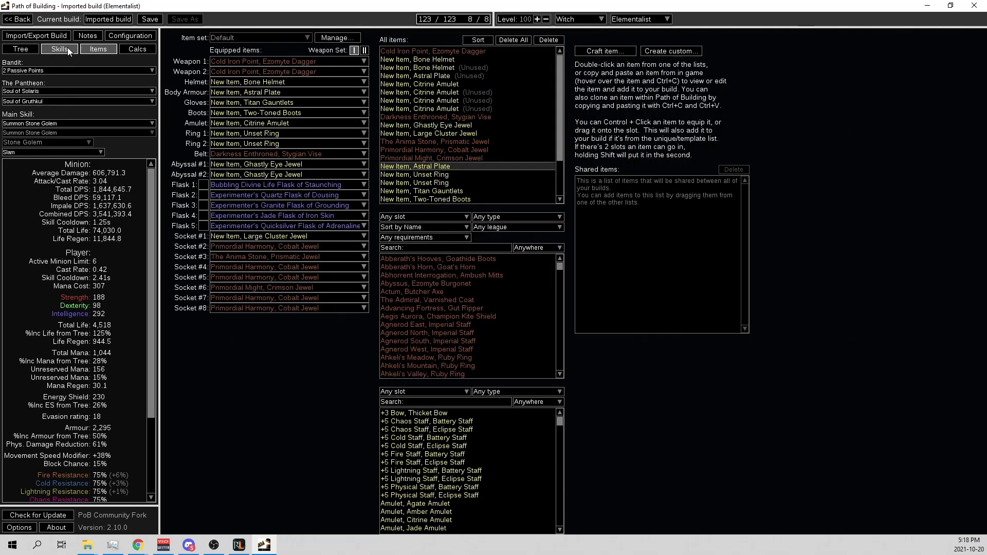
click(24, 48)
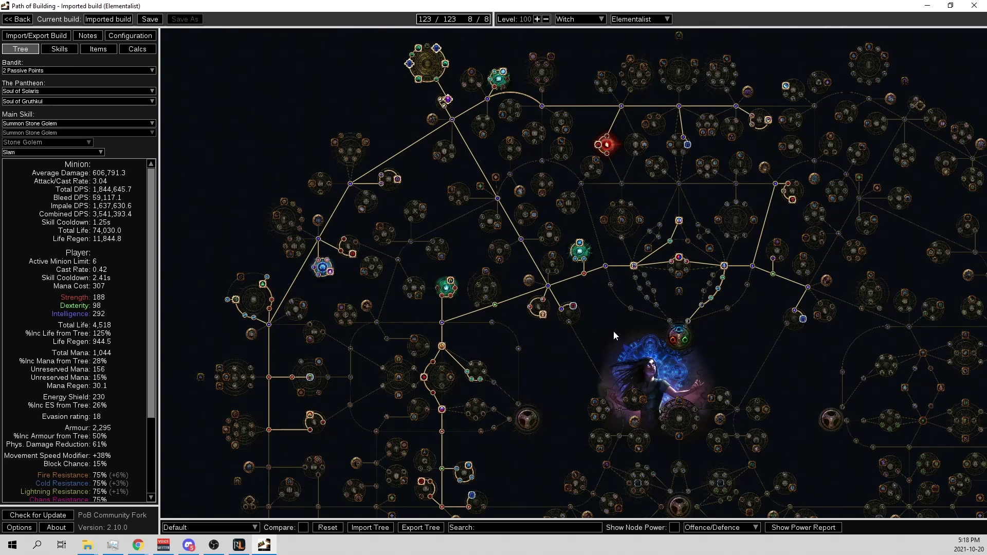
drag(599, 382, 490, 316)
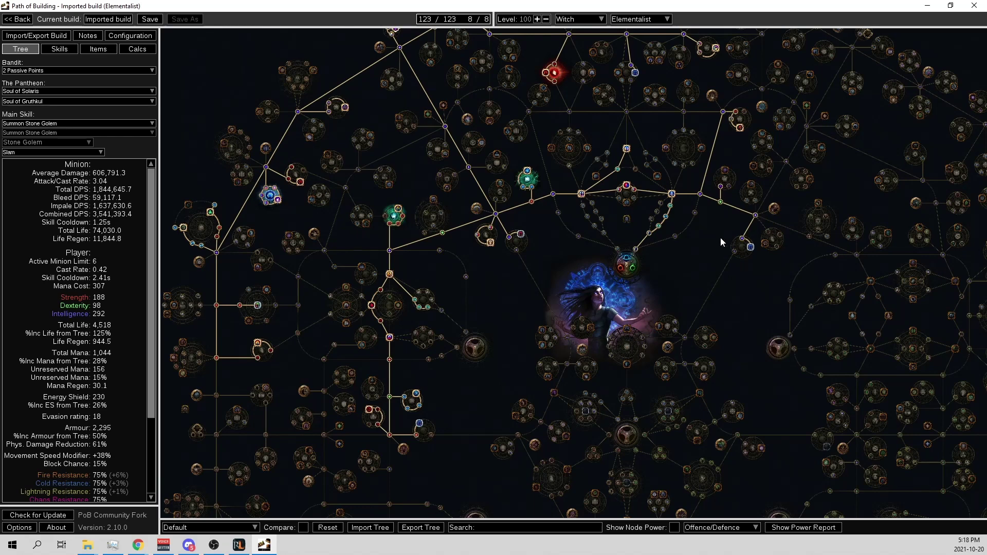
drag(720, 237, 703, 286)
mouse_move(711, 264)
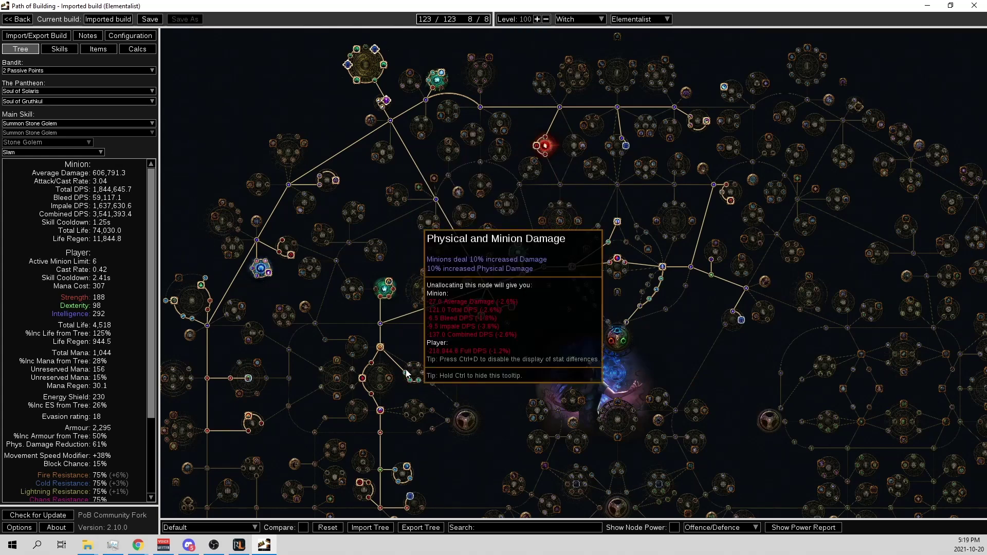
mouse_move(356, 299)
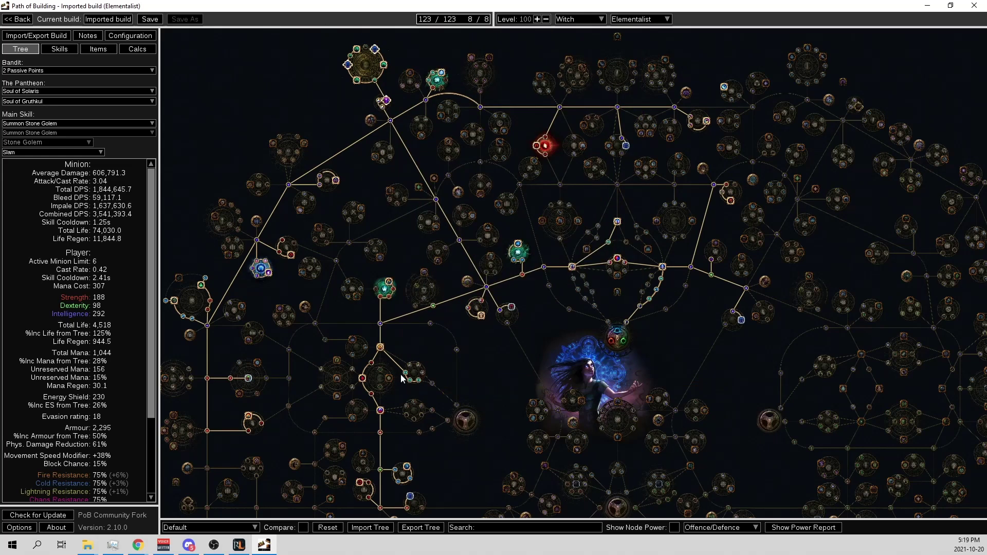
mouse_move(413, 371)
mouse_move(439, 260)
drag(562, 498, 536, 322)
drag(470, 459, 532, 330)
drag(395, 474, 458, 396)
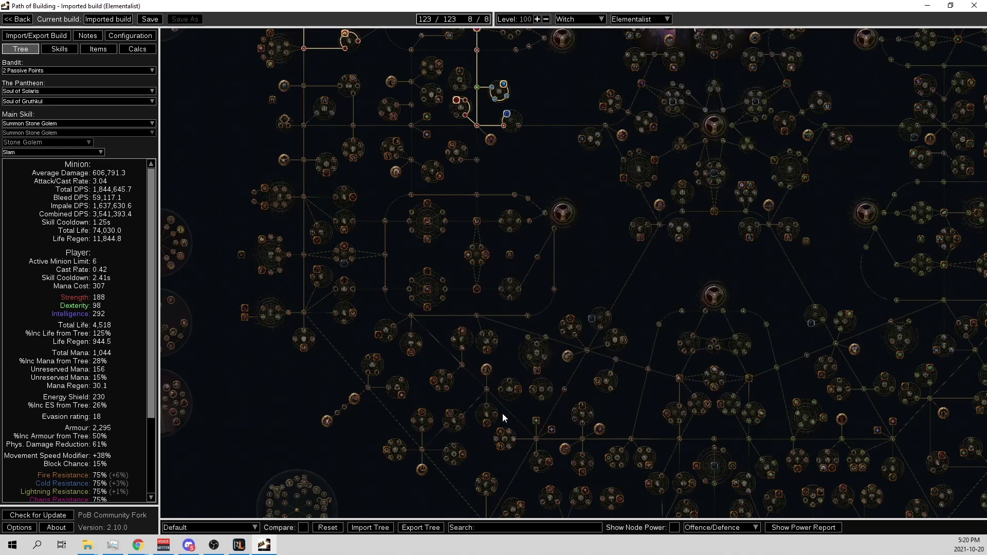
drag(517, 263, 528, 330)
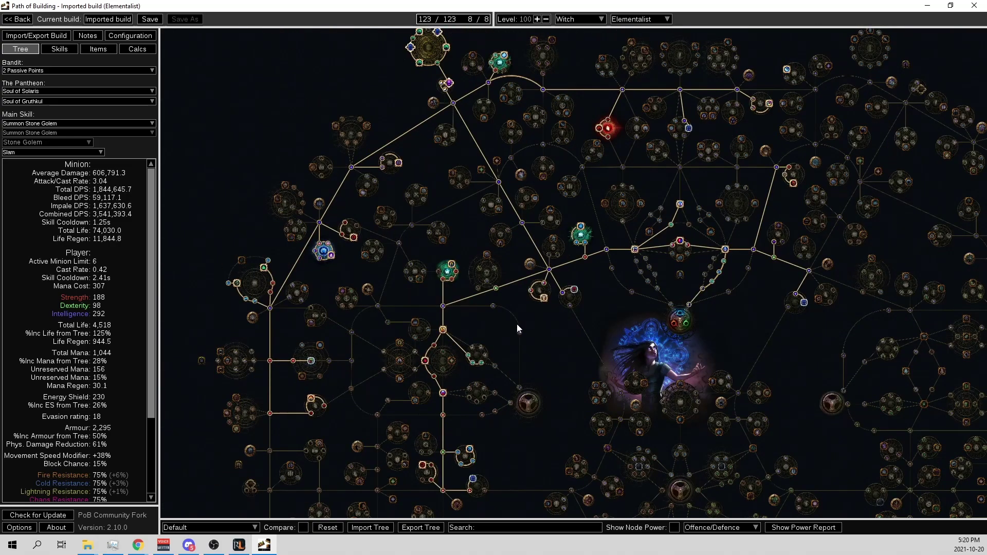
drag(517, 334, 498, 406)
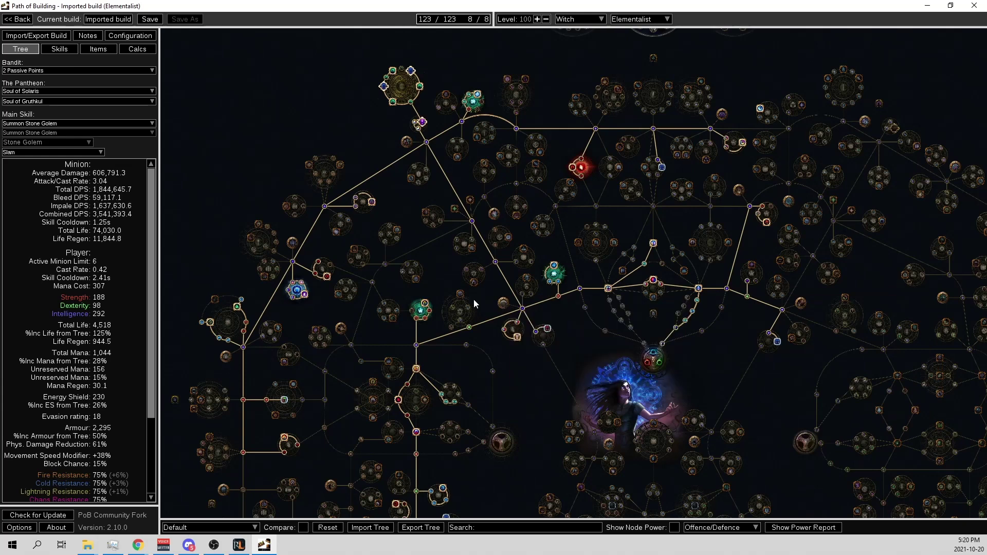
mouse_move(531, 407)
mouse_down()
mouse_move(558, 286)
mouse_move(538, 390)
mouse_up()
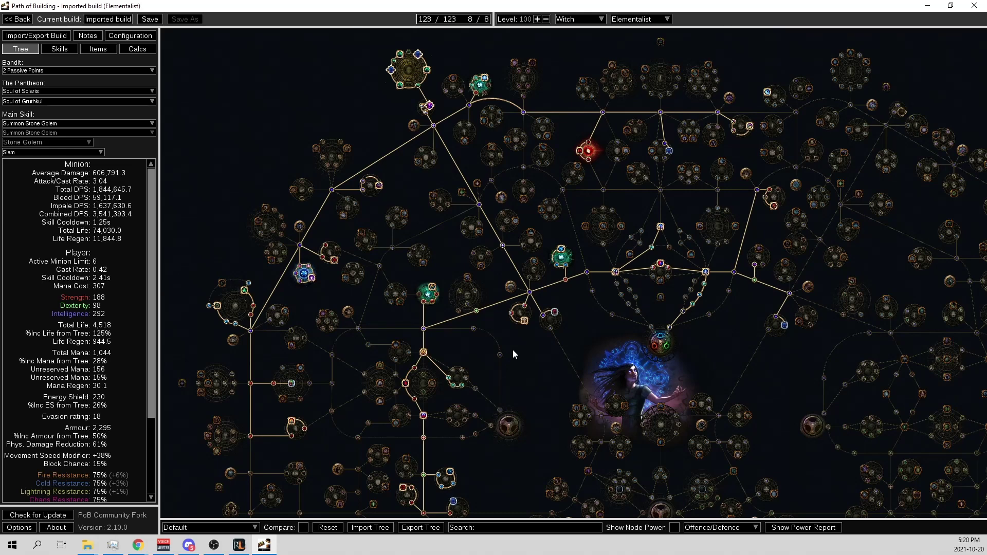
mouse_move(430, 295)
mouse_move(482, 89)
mouse_move(575, 377)
mouse_down()
mouse_move(603, 230)
mouse_move(590, 375)
mouse_up()
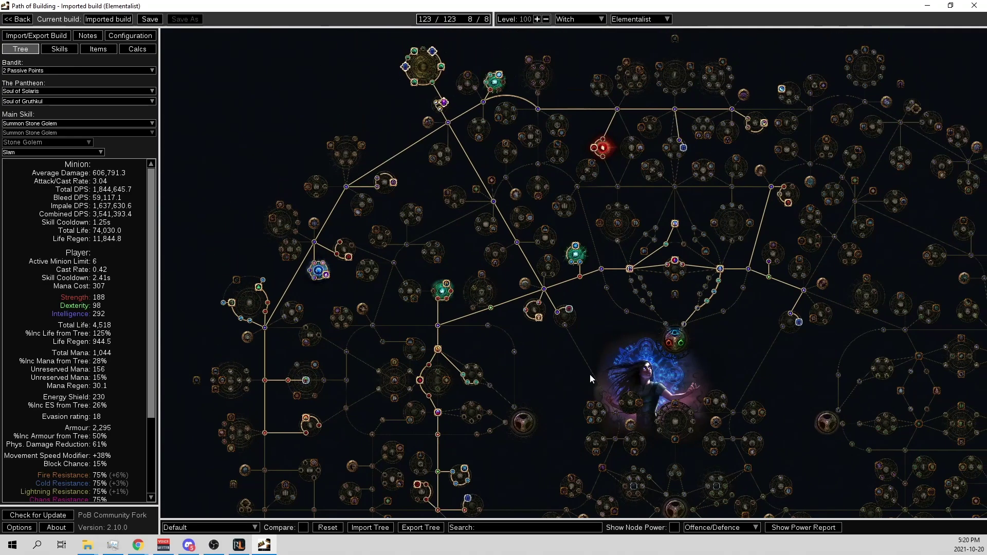
- Swap Physical and Minion Damage for the Minion Defence Mastery 'Minions Leech 1% of Damage as Life'
click(477, 383)
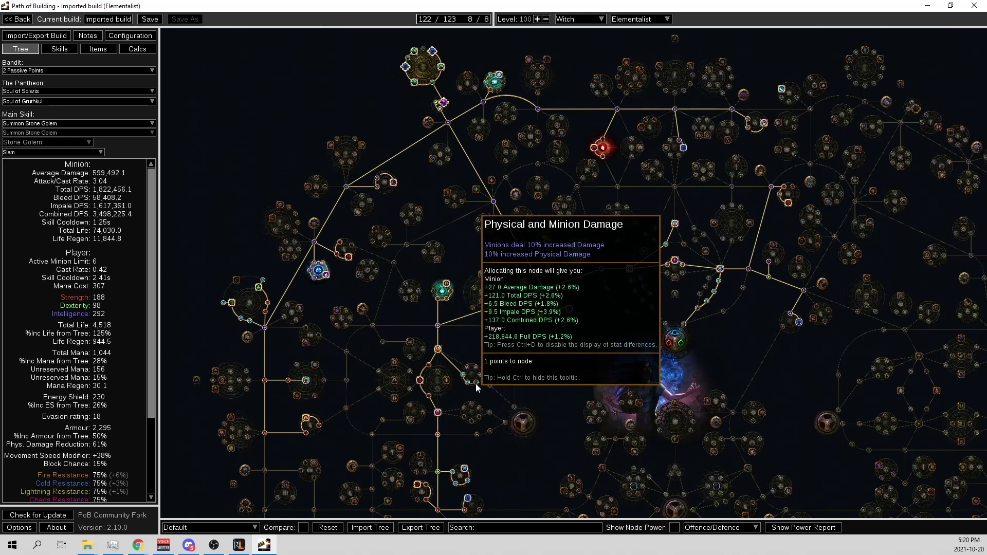
click(789, 196)
click(461, 269)
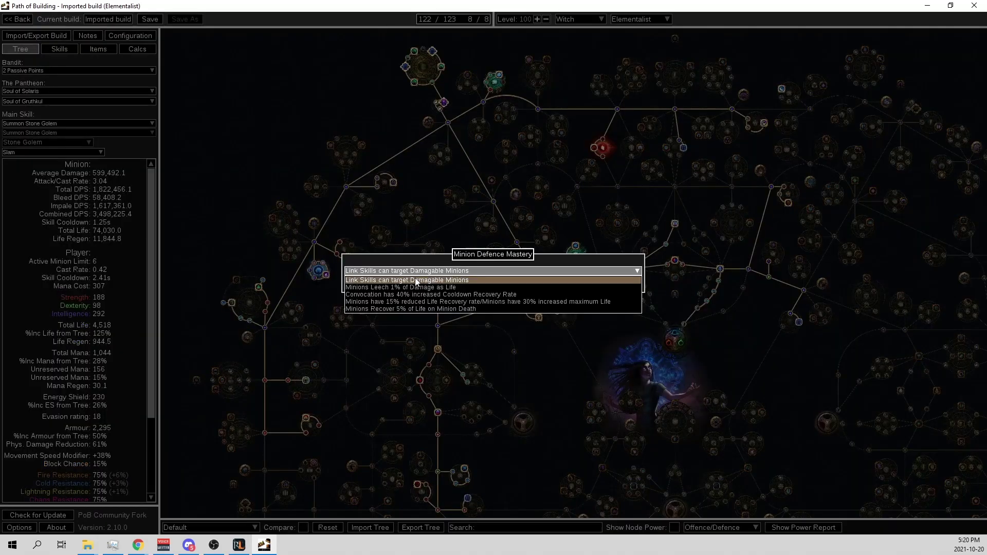
click(415, 278)
click(468, 284)
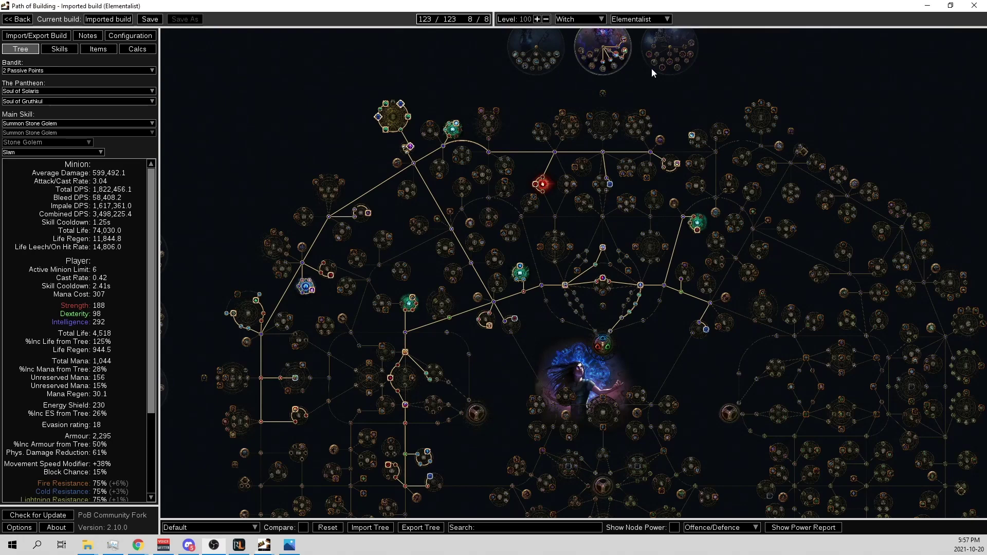
- Zoom in on the Elementalist ascendancy to inspect Liege of the Primordial and Bastion of Elements
scroll(643, 72, up, 5)
mouse_move(558, 196)
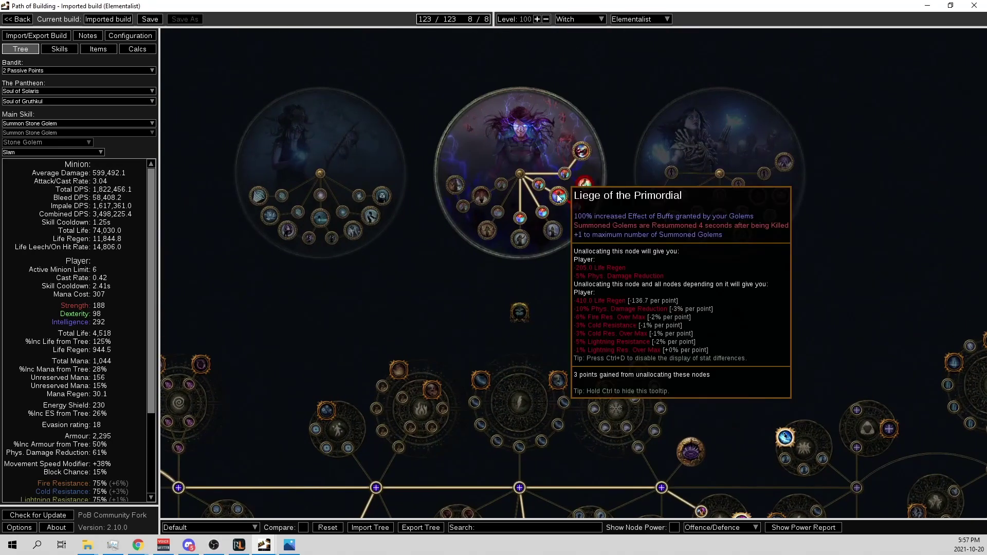
mouse_move(583, 153)
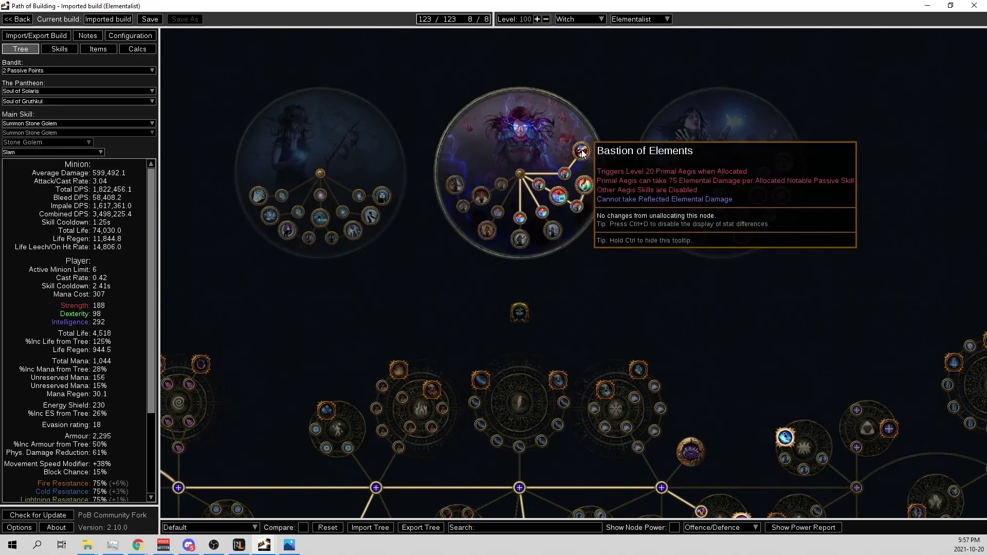
mouse_move(545, 214)
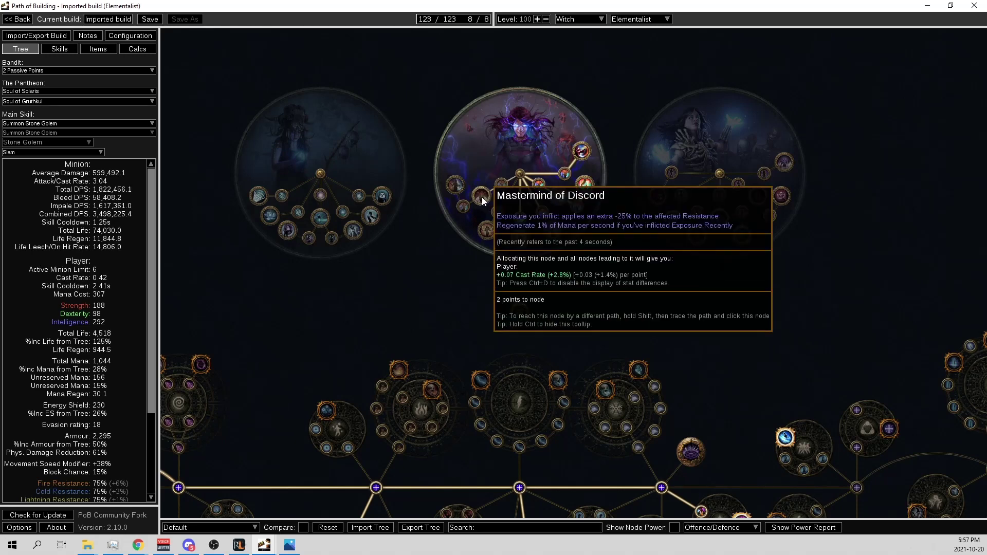
mouse_move(483, 236)
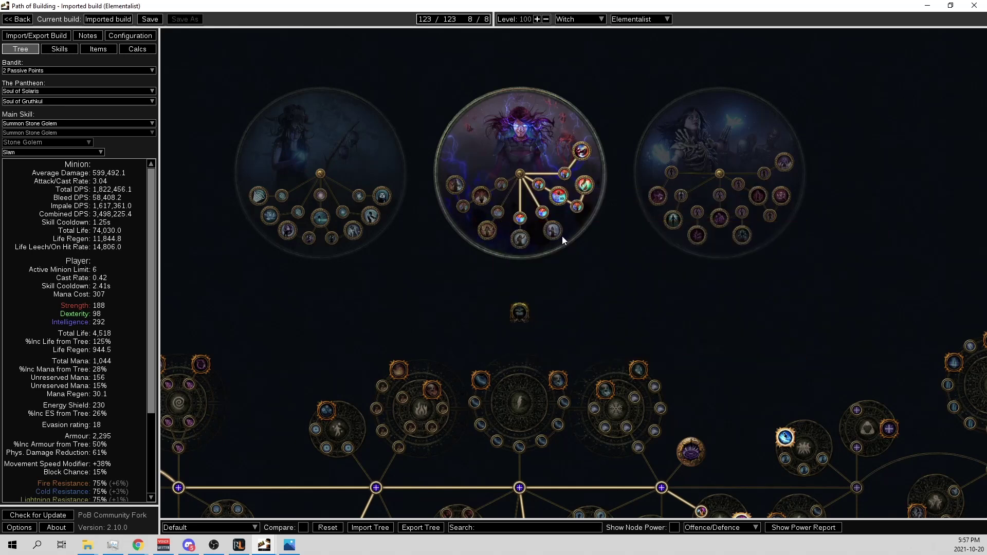
- Open the Items tab and inspect the equipped flask and amulet slots
click(58, 49)
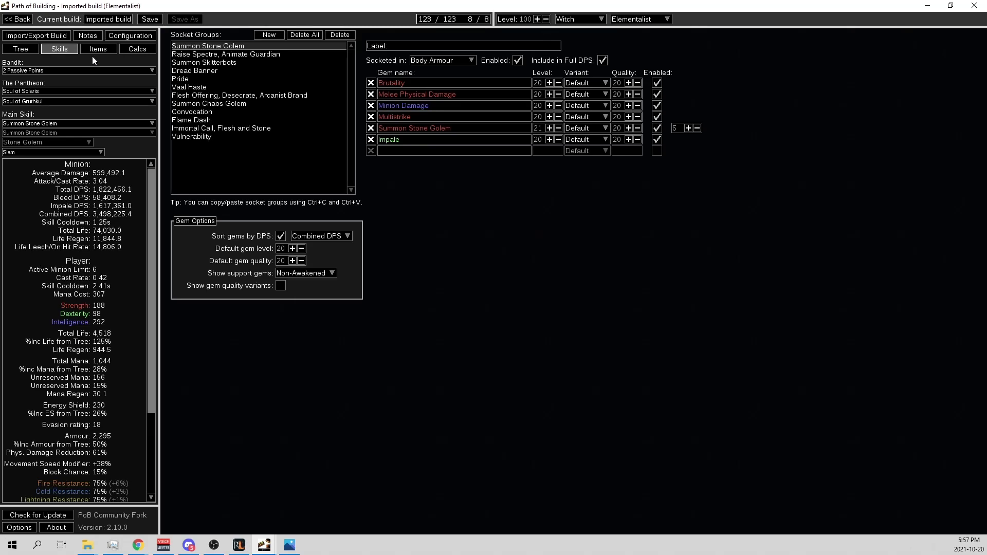
click(98, 50)
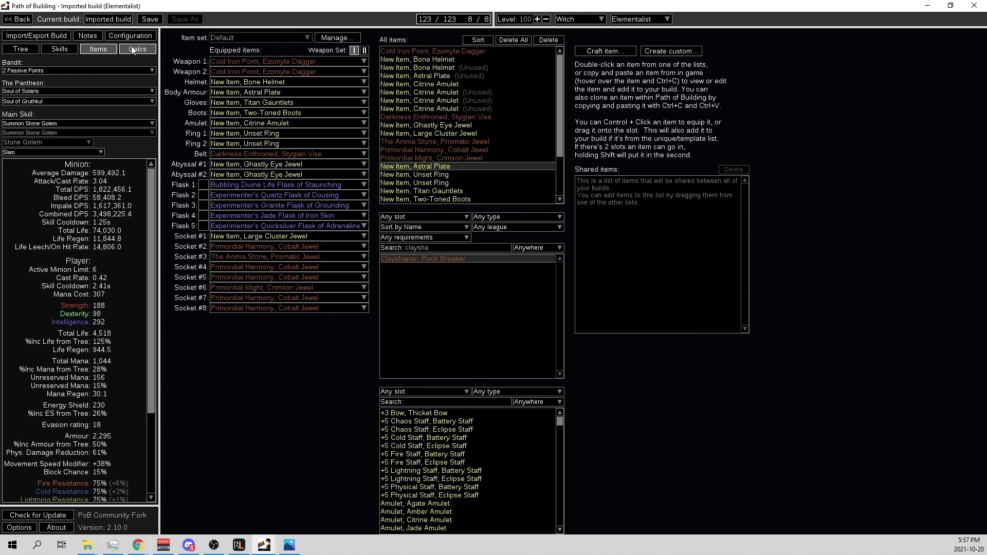
mouse_move(307, 208)
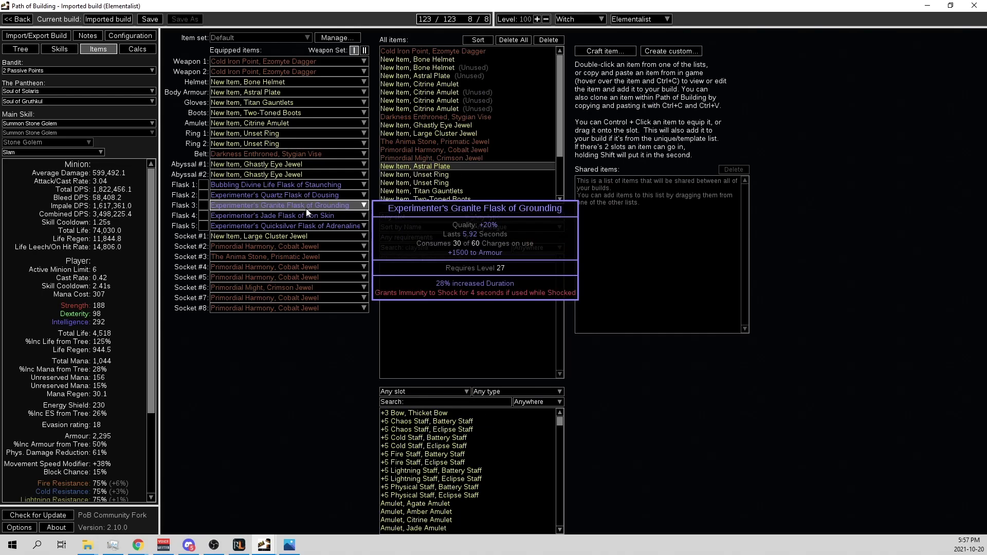
mouse_move(296, 123)
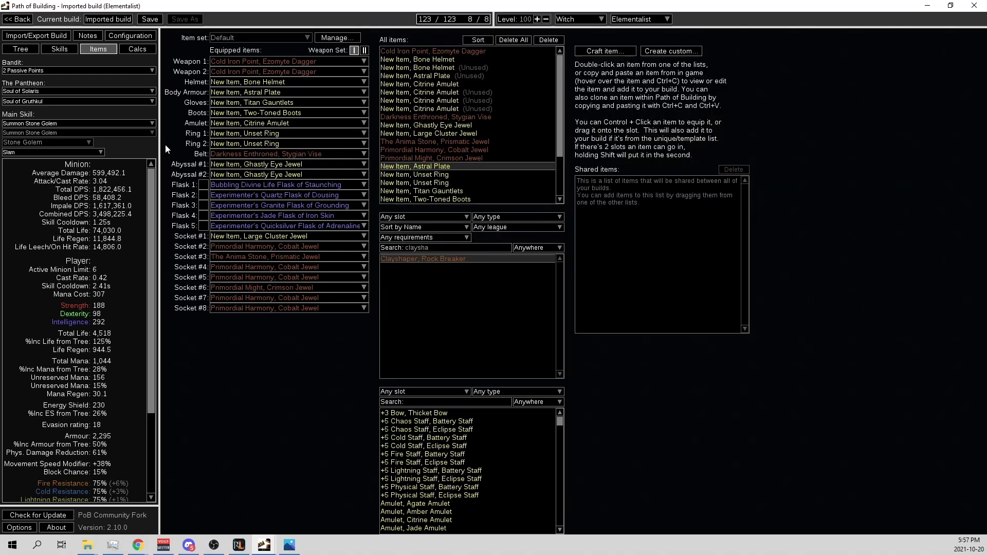
- Return to the passive tree and survey the 123 allocated points around the Witch start
click(22, 48)
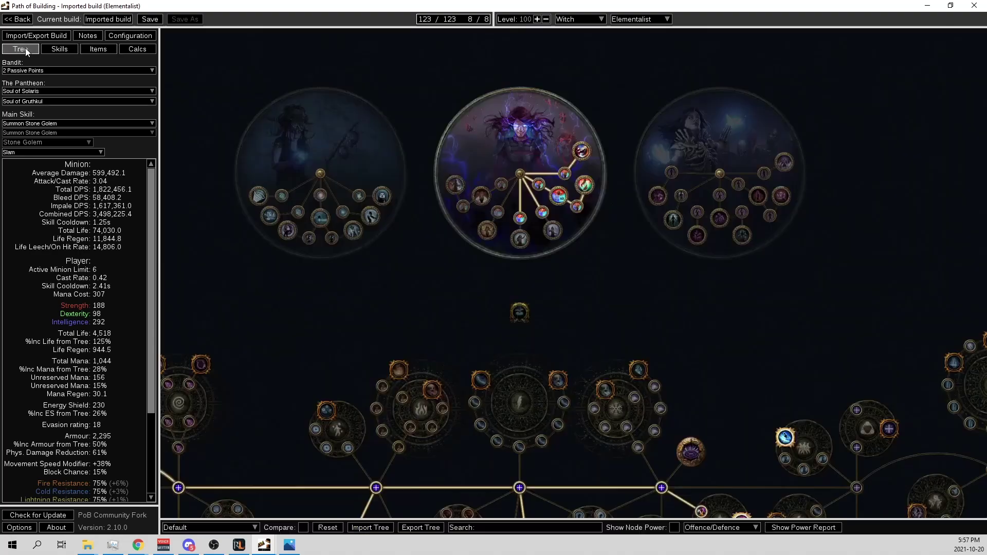
scroll(344, 281, down, 3)
scroll(390, 424, up, 1)
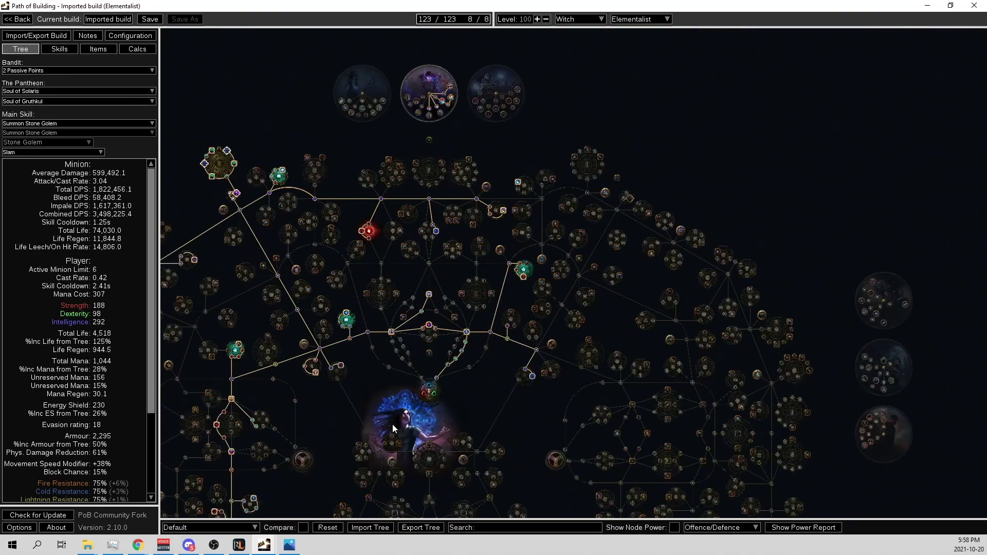
scroll(495, 353, up, 1)
drag(399, 369, 517, 335)
scroll(517, 334, up, 1)
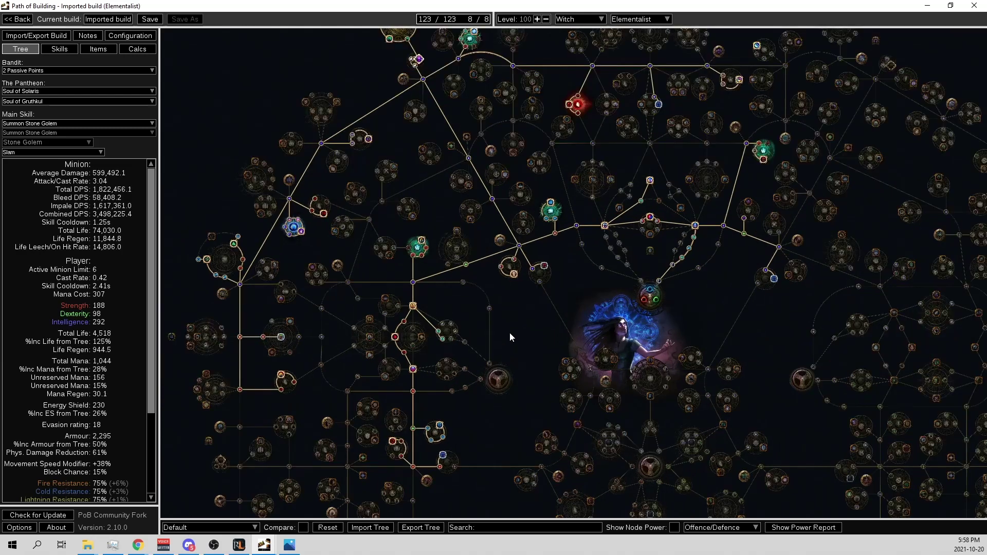
scroll(560, 302, down, 1)
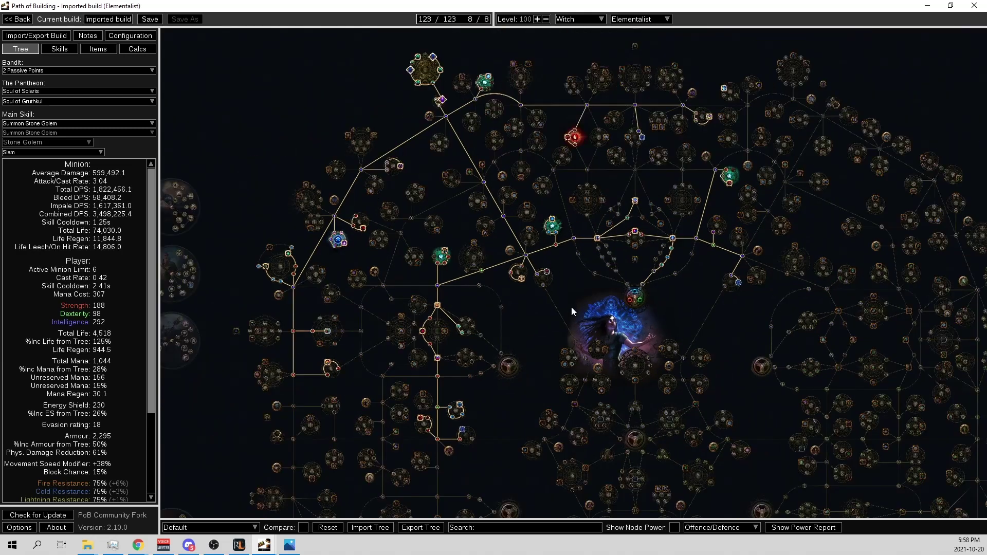
drag(572, 308, 572, 353)
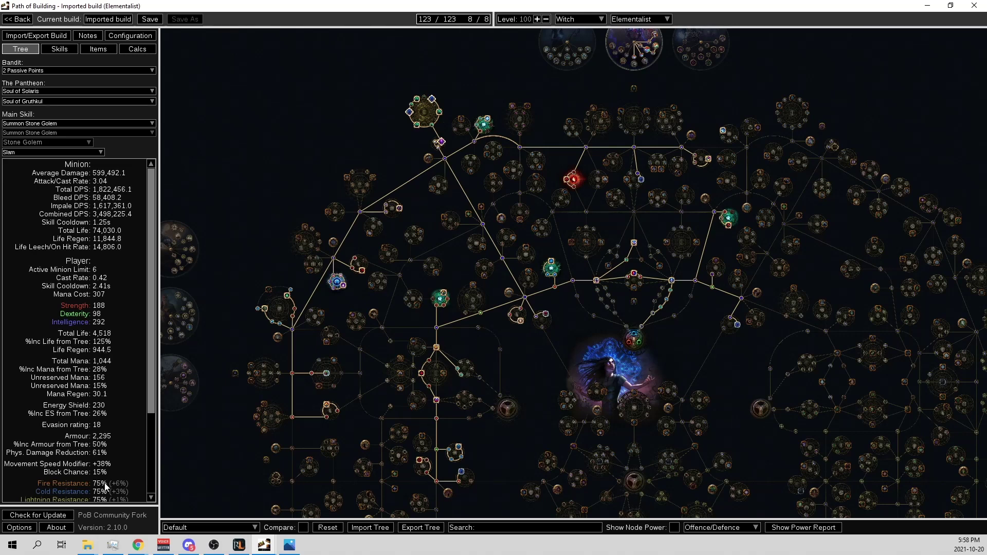
mouse_move(801, 162)
mouse_move(656, 39)
drag(591, 371, 585, 345)
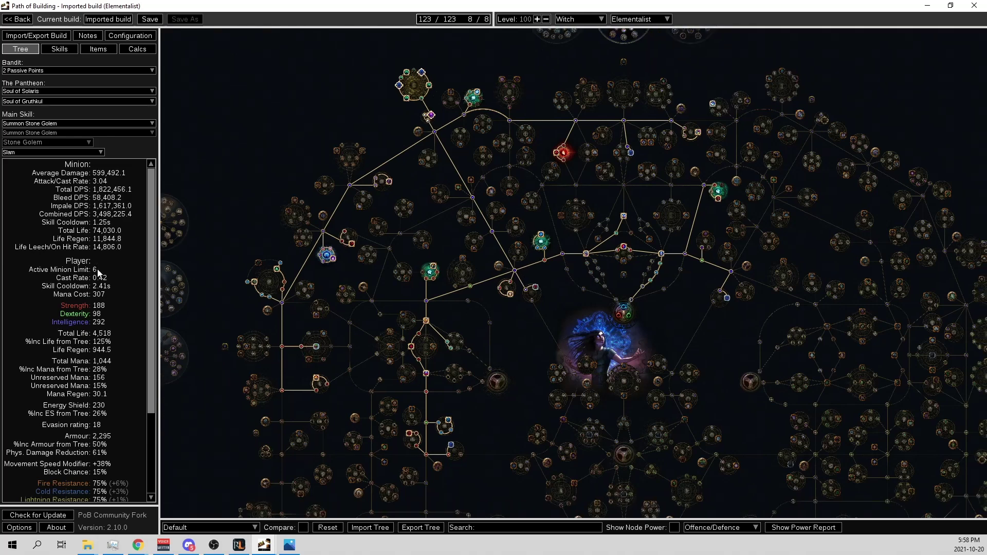
drag(603, 357, 576, 361)
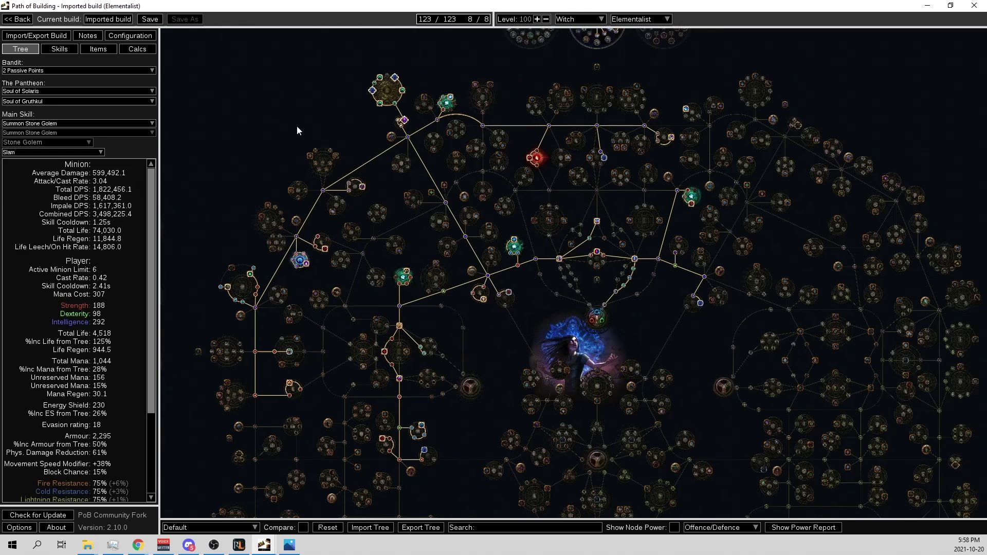
- Inspect the Dread Banner gem link, then review the tree, calcs, and Sirus boss configuration
click(59, 49)
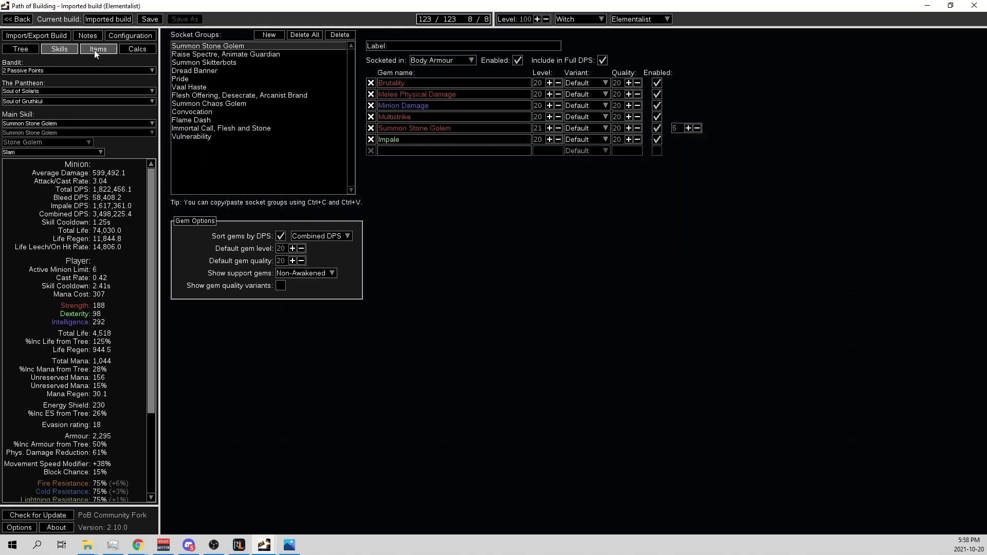
click(219, 71)
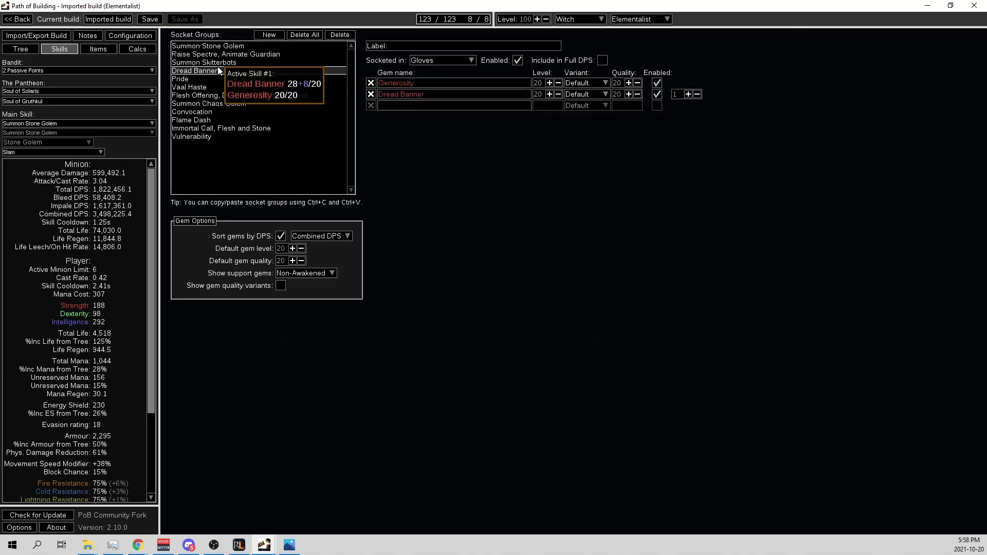
click(21, 49)
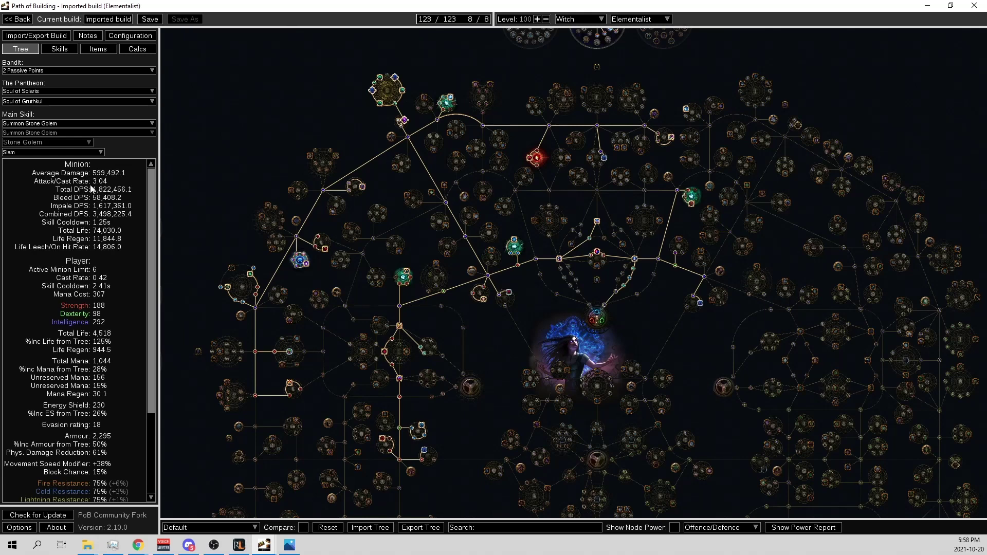
click(137, 50)
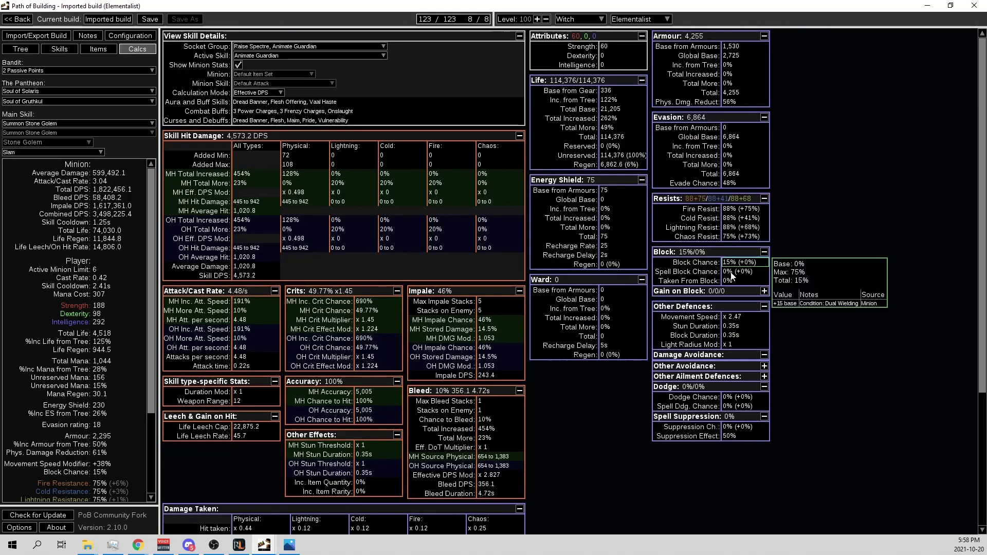
click(128, 35)
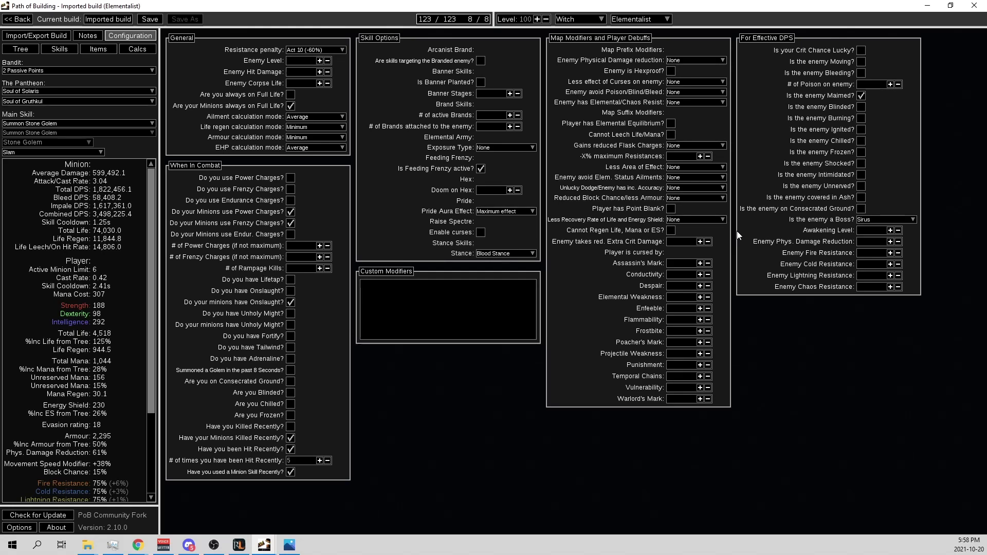
- Go back to the passive skill tree, with golem Total DPS at 1,822,456.1
click(32, 50)
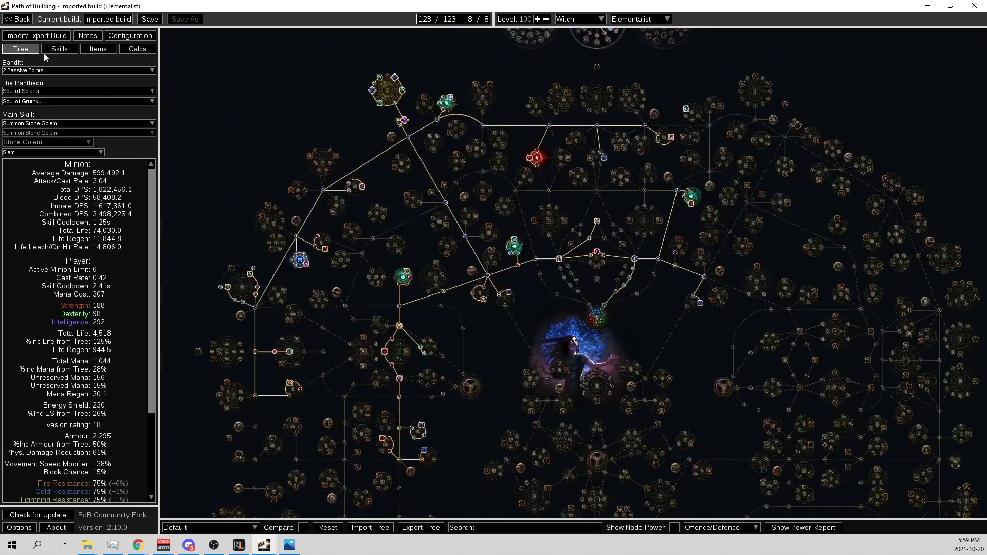